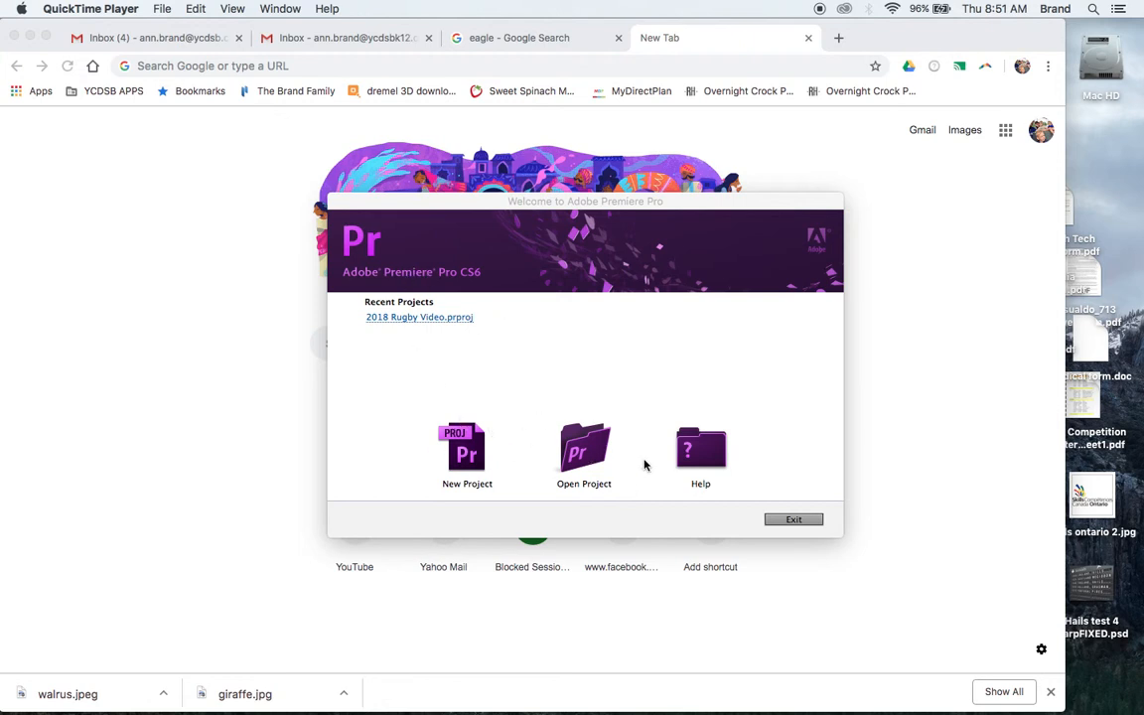
- Start a new project and set its location to the Editing Practice folder on the Desktop
click(463, 454)
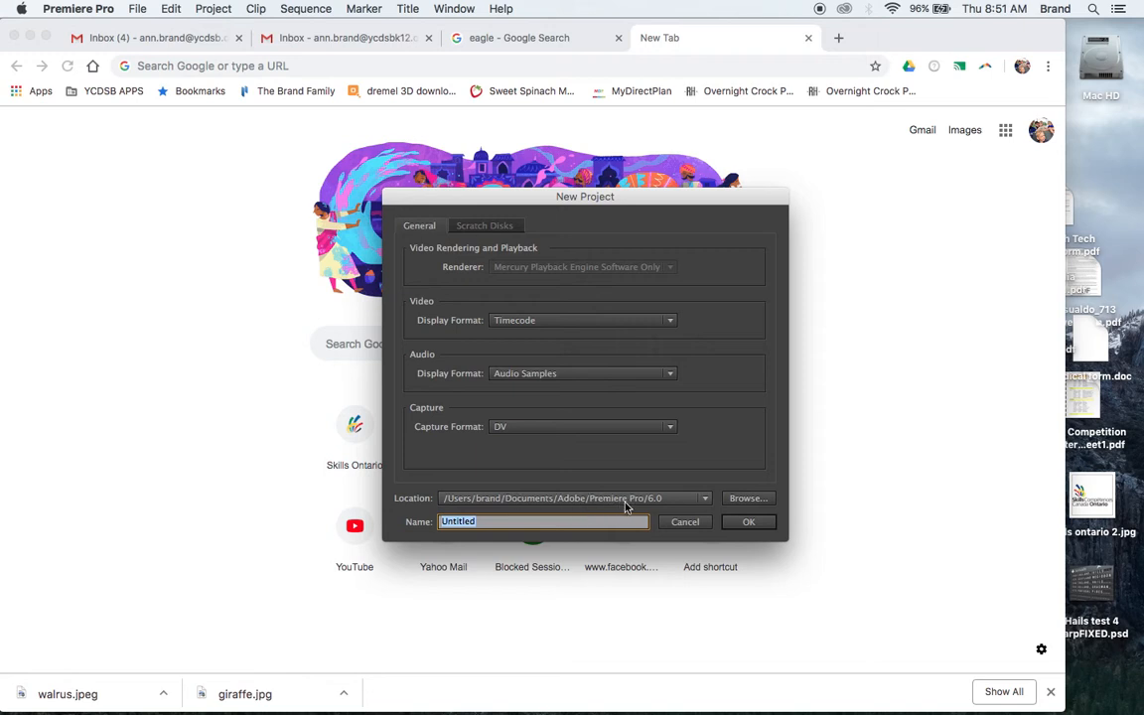
click(750, 502)
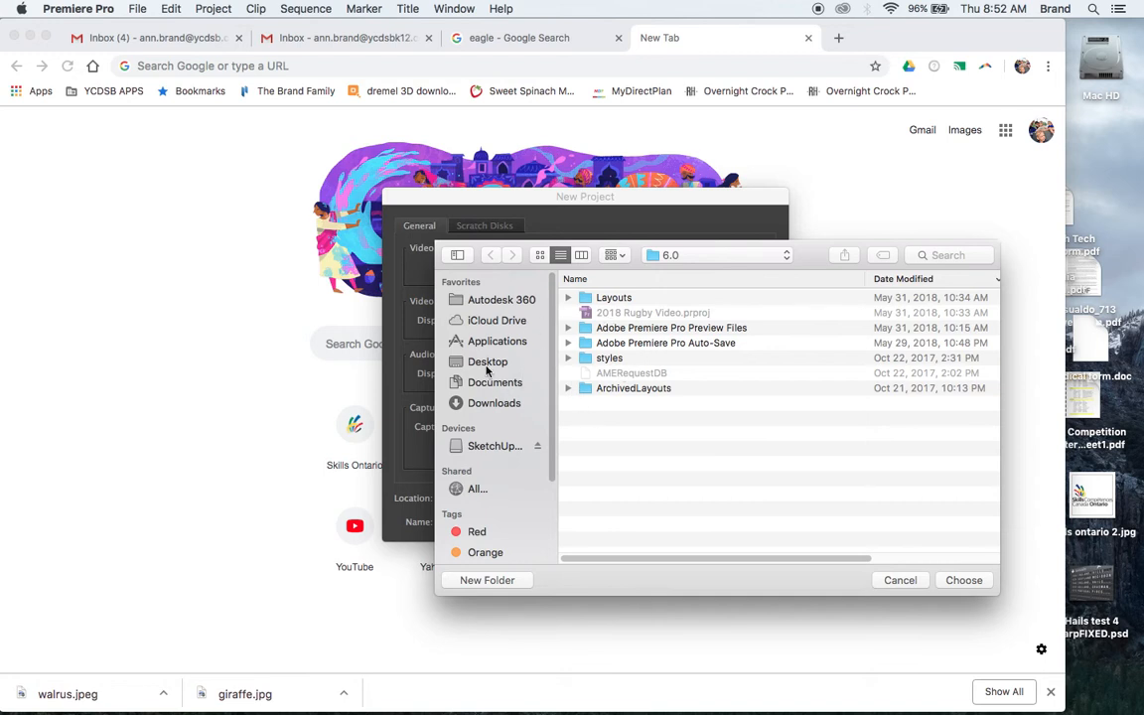
click(486, 364)
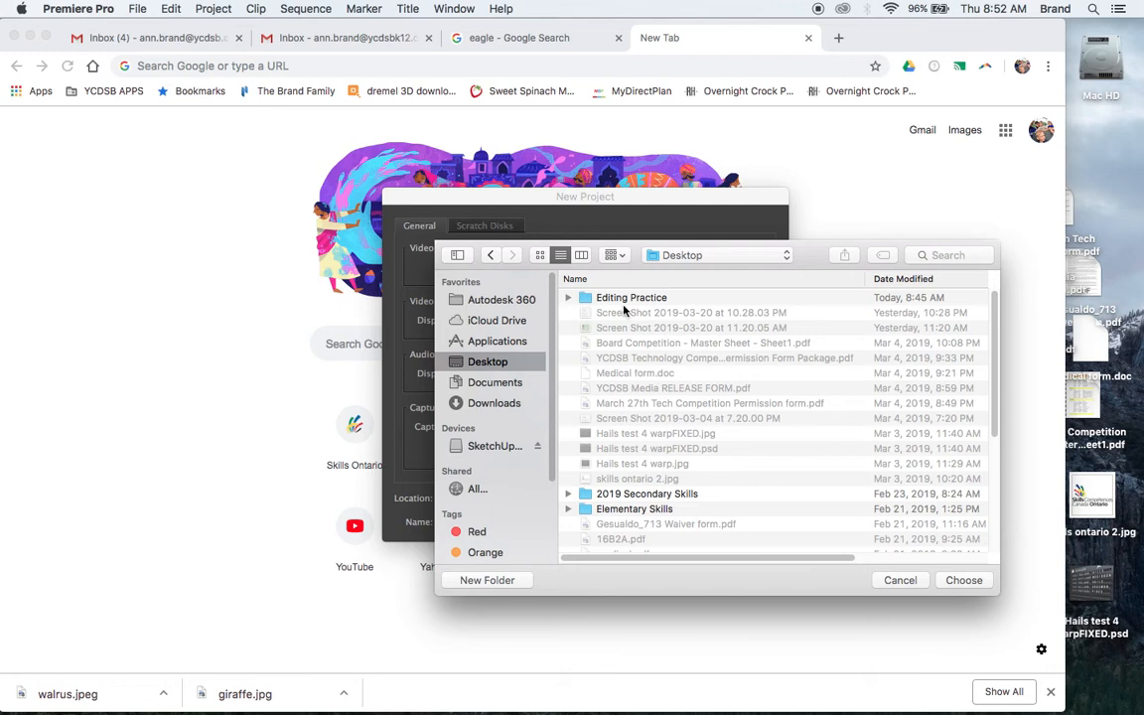
click(623, 300)
double_click(624, 300)
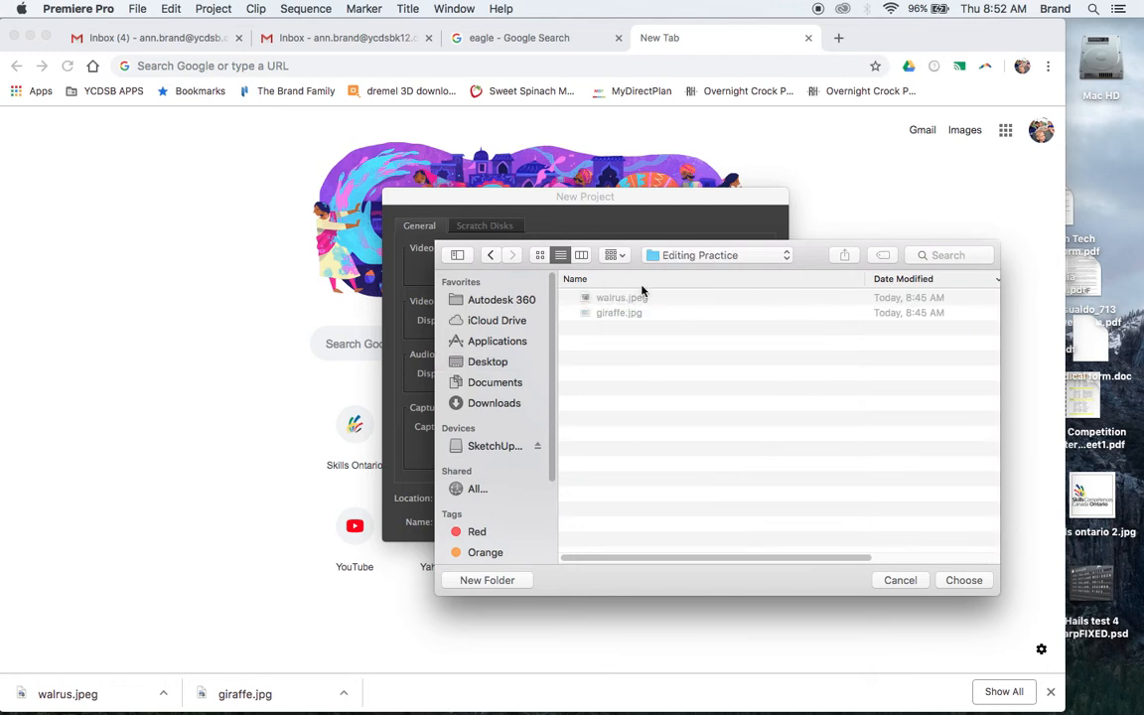
click(961, 581)
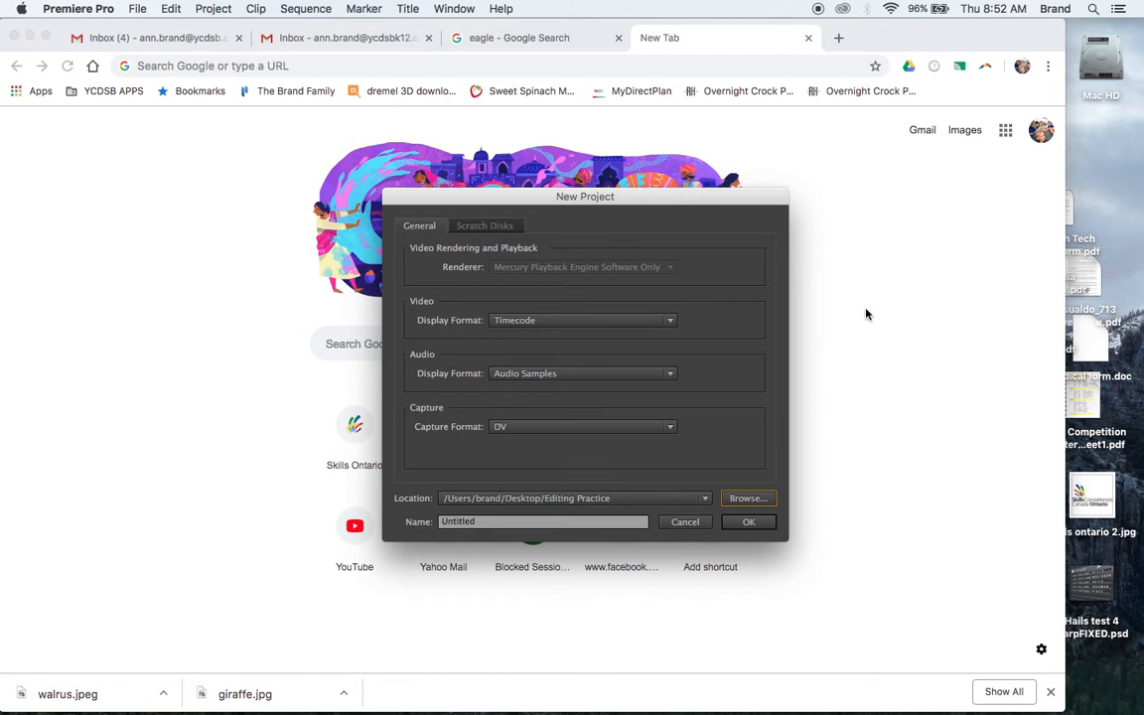
- Name the project "Editing Practice" and create it
click(472, 523)
drag(487, 523, 390, 509)
text(Editing Practic)
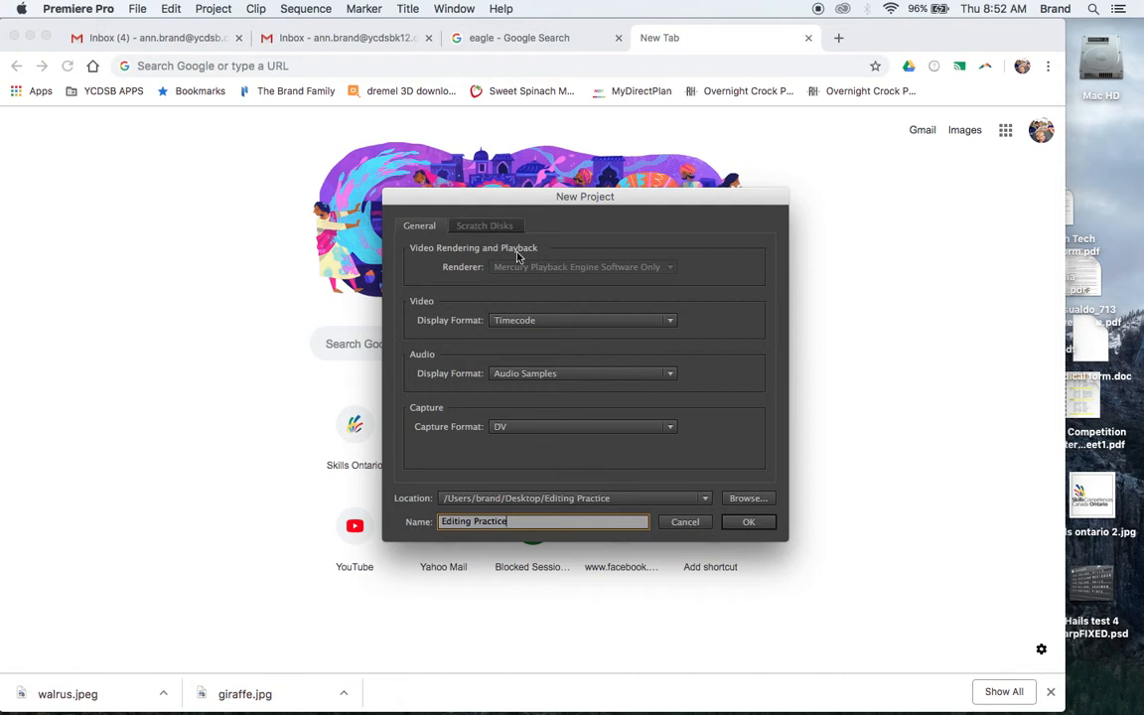
click(750, 522)
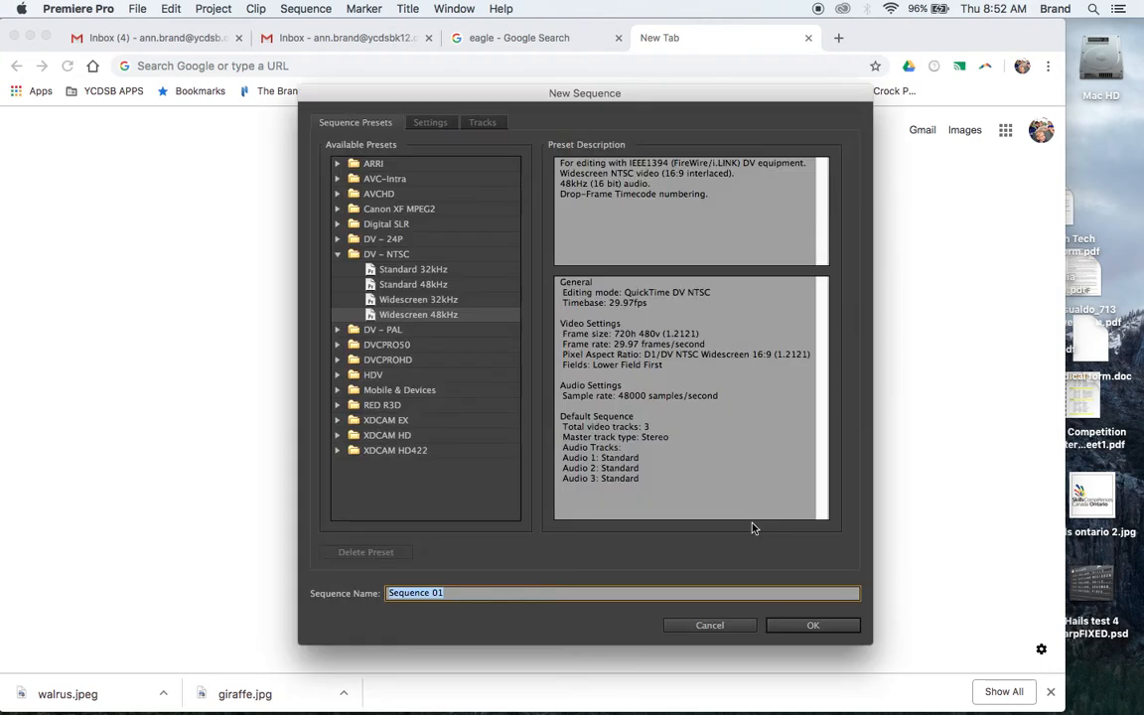
- Create the new sequence with the DVCPROHD 1080i60 preset, keeping the name Sequence 01
click(338, 255)
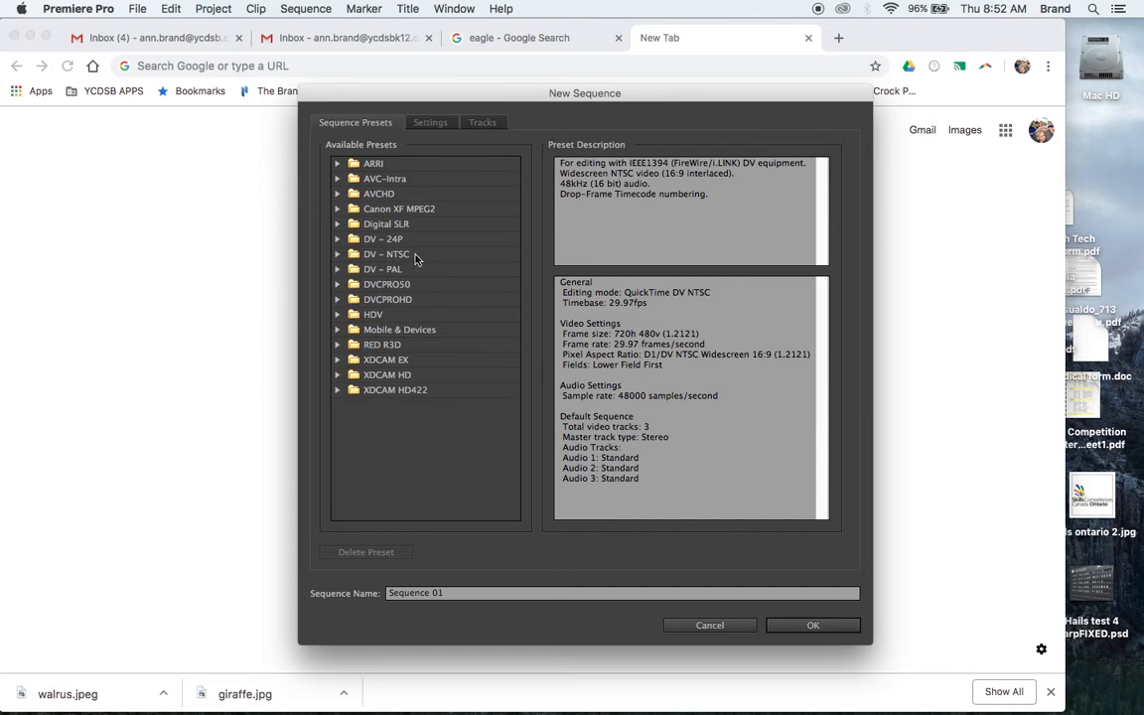
click(339, 255)
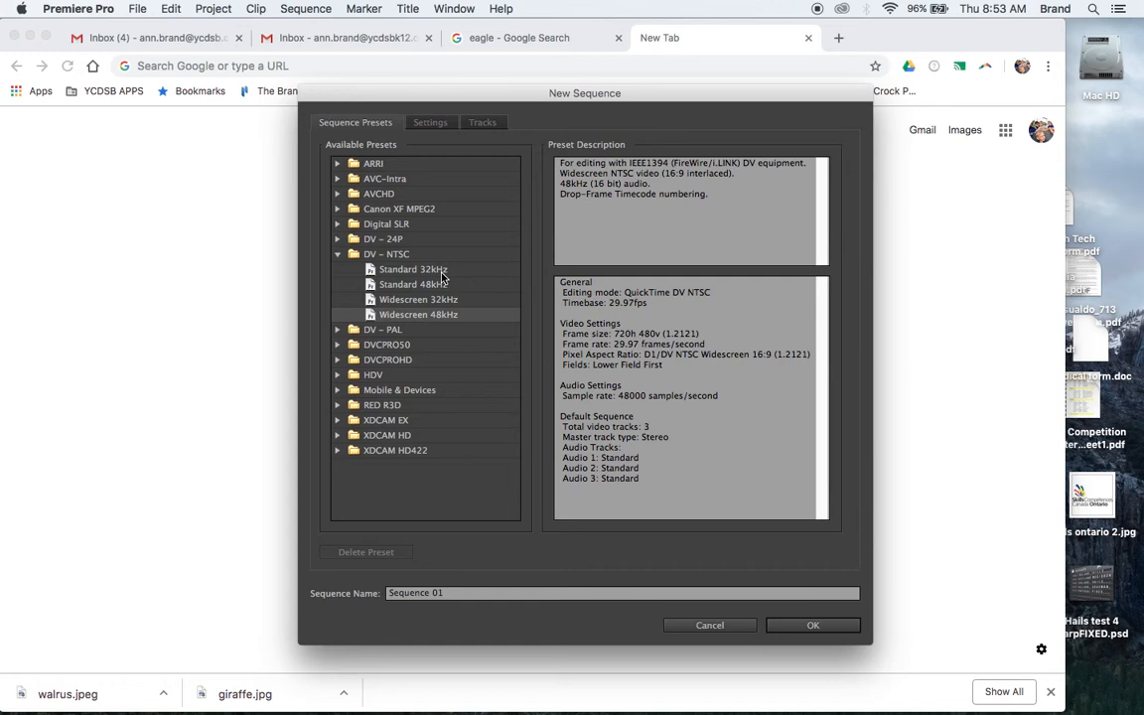
click(338, 255)
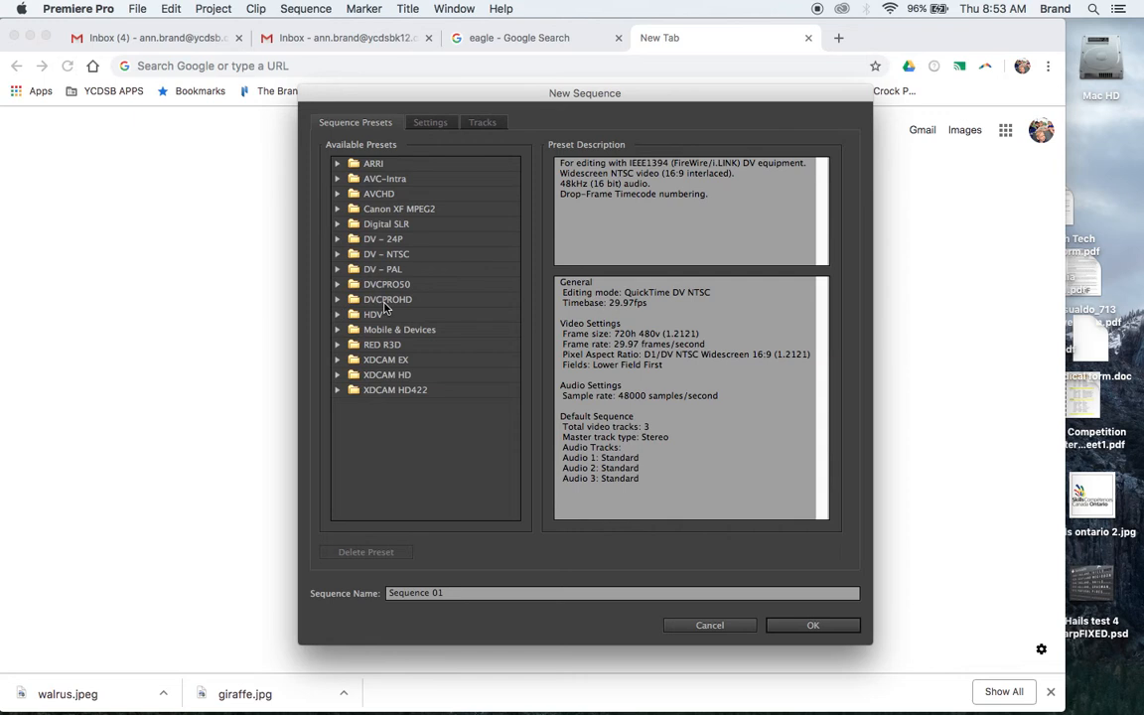
click(338, 298)
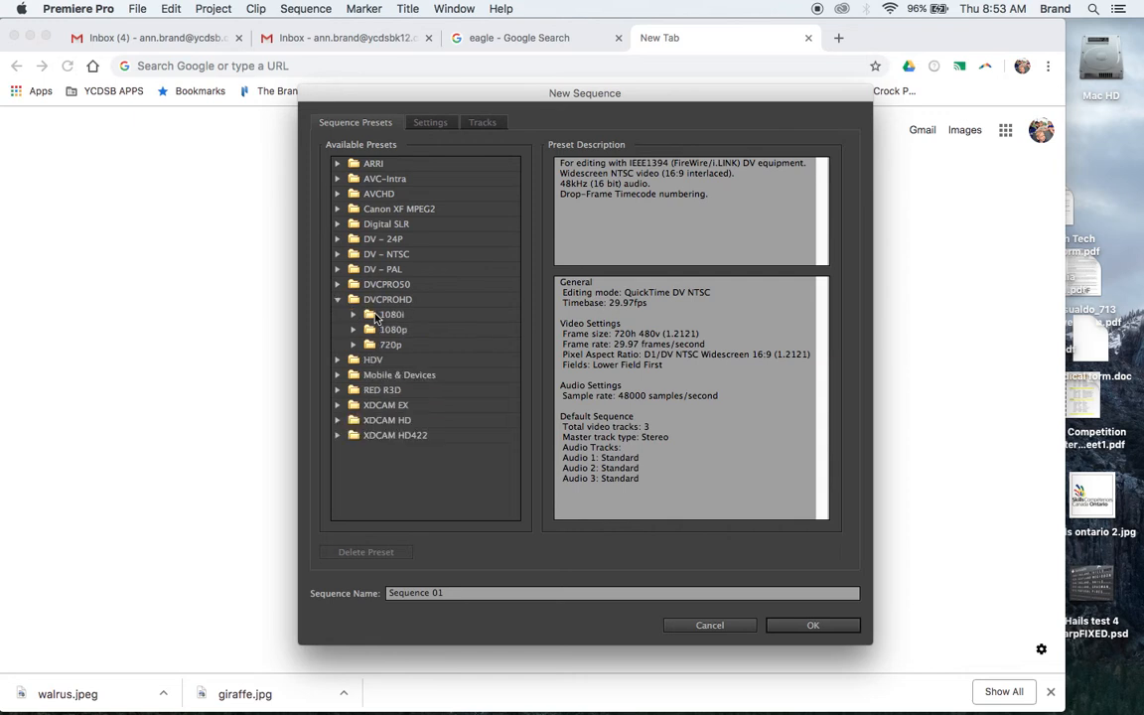
double_click(369, 316)
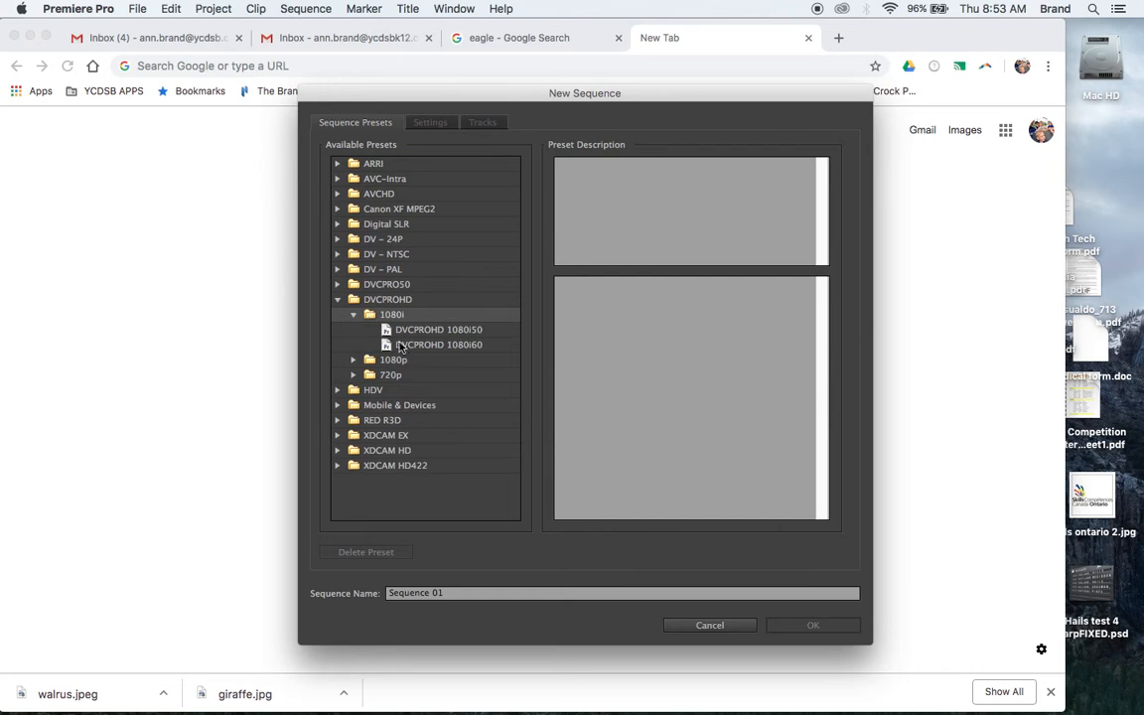
click(476, 346)
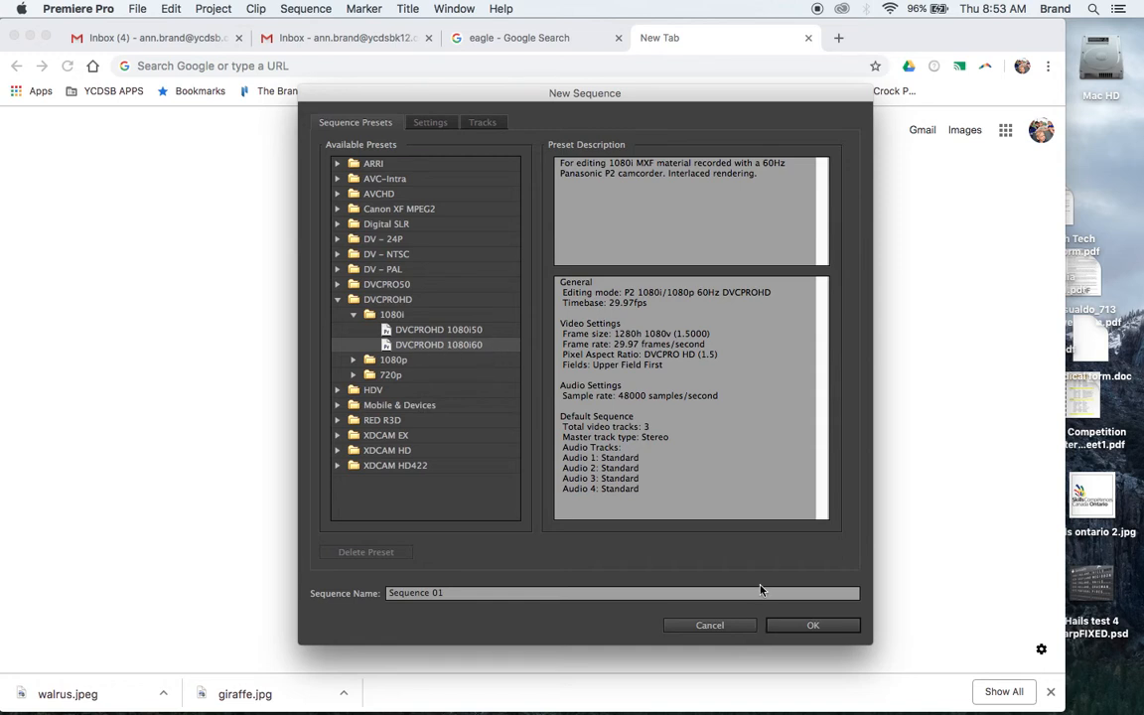
click(809, 625)
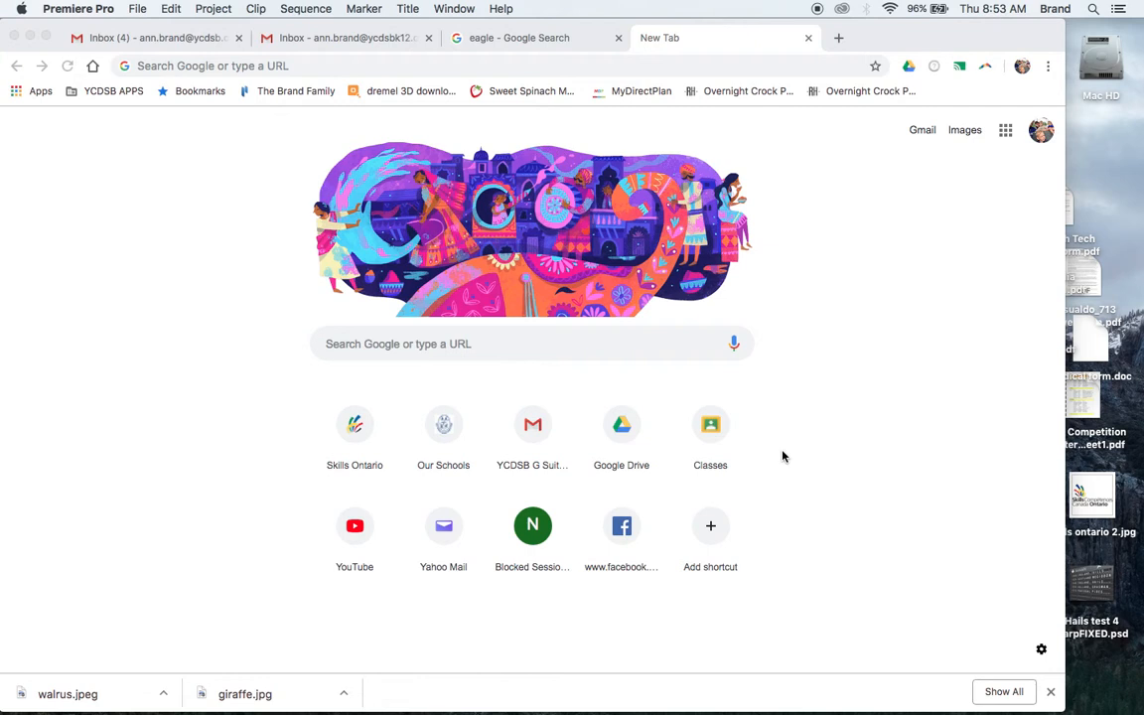
- Switch to the eagle image search in Chrome and examine the usage rights and size filter options
mouse_move(561, 700)
click(474, 44)
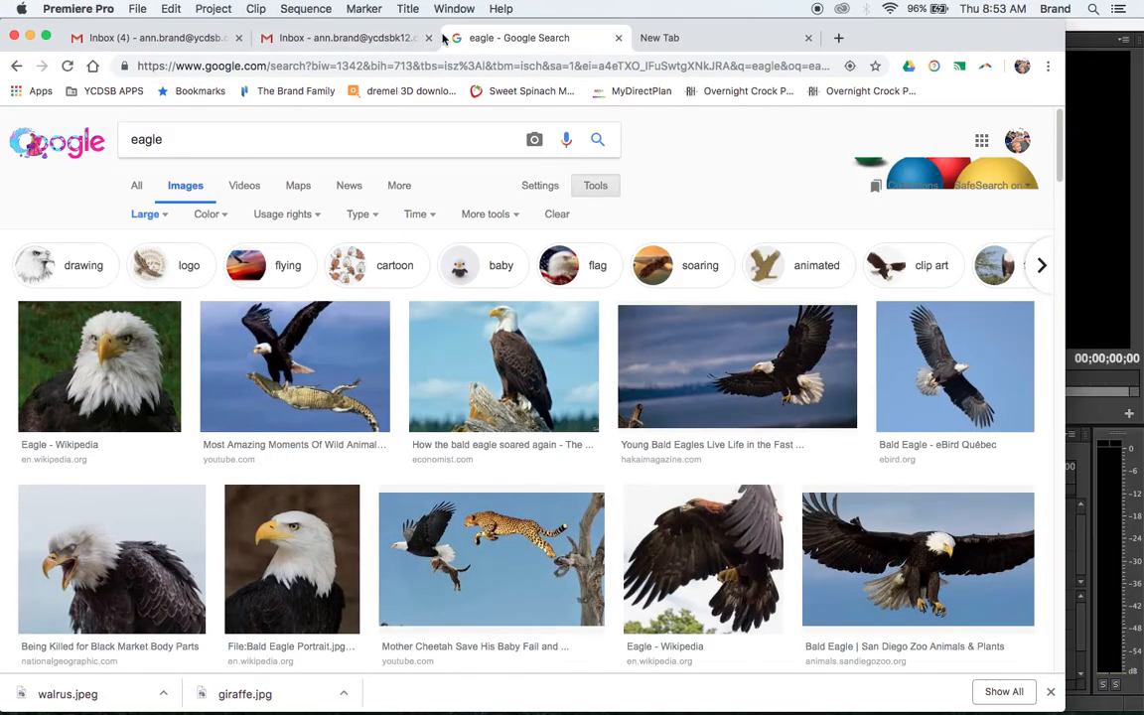
click(179, 143)
click(305, 216)
click(302, 217)
click(592, 187)
click(598, 191)
click(142, 211)
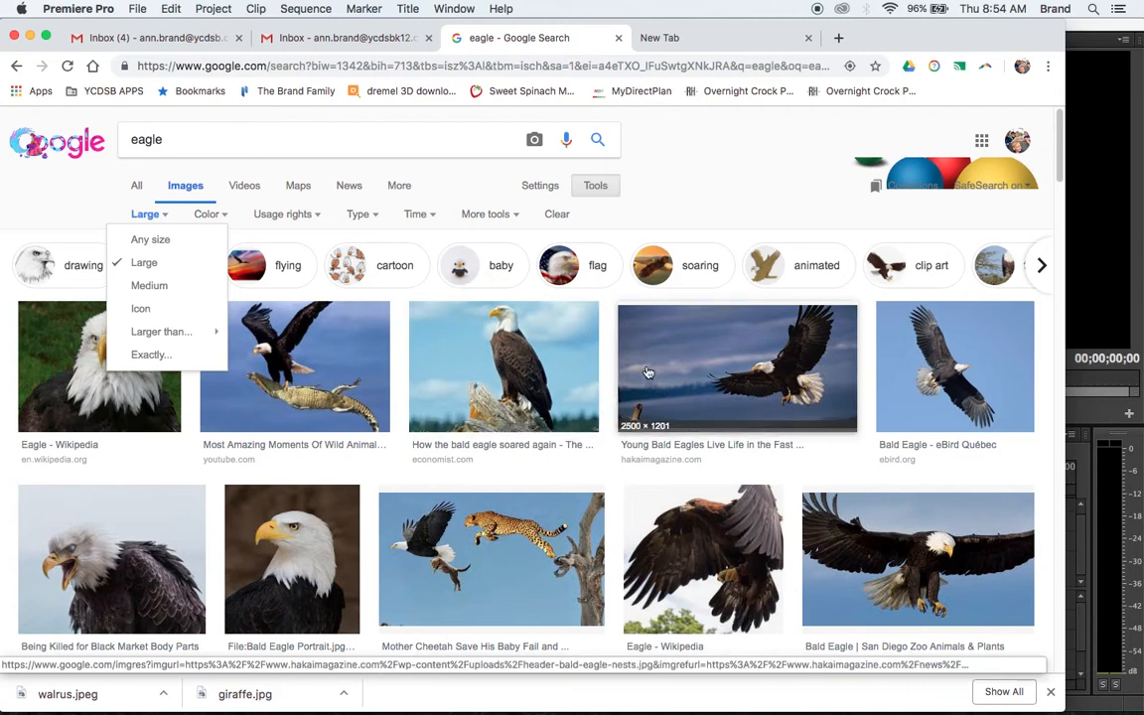
- Save the Hakai Magazine image of the landing bald eagle as "eagle" in the Editing Practice folder
click(720, 365)
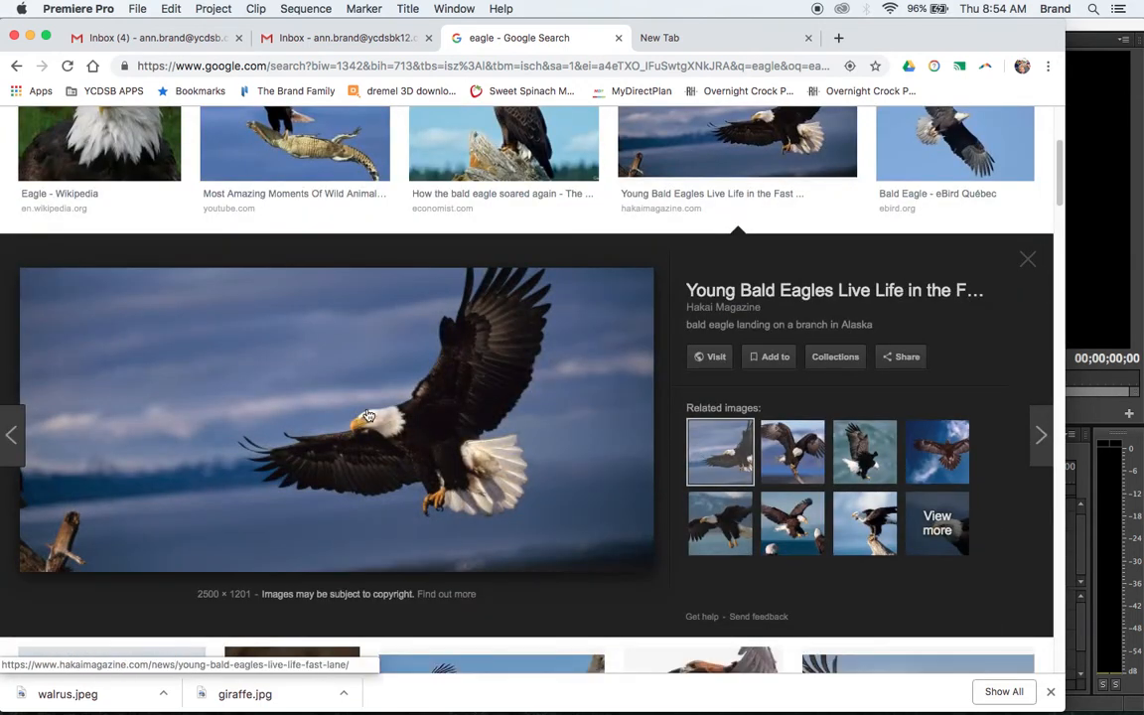
right_click(270, 393)
click(297, 505)
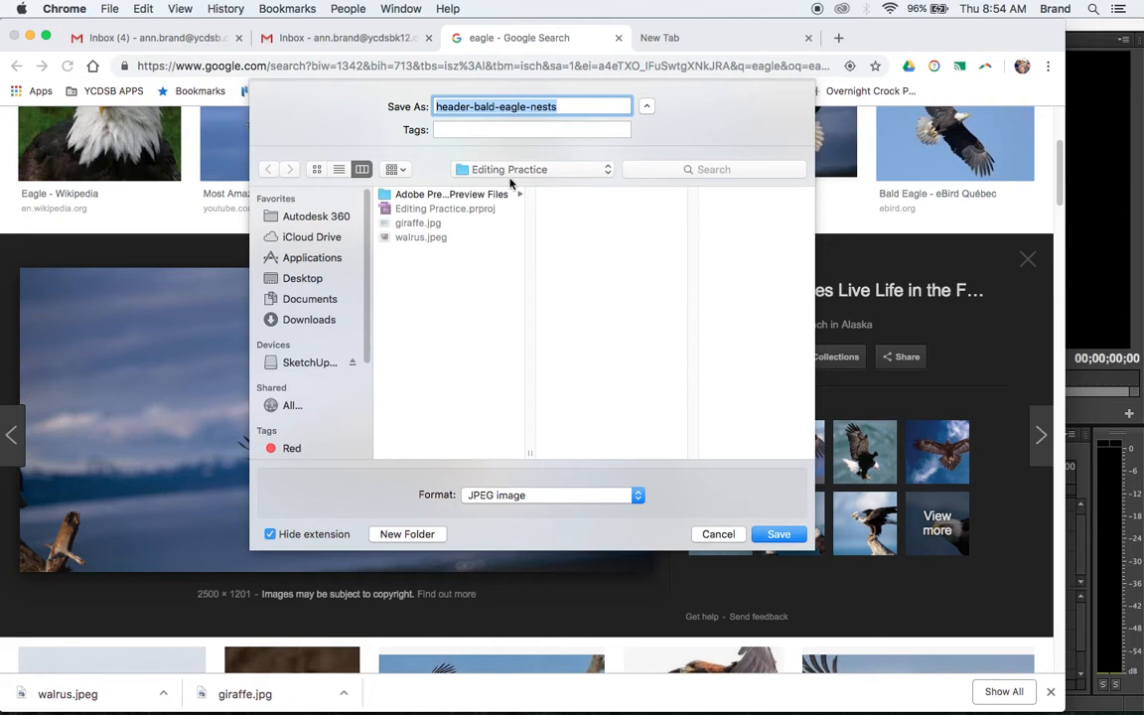
text(eagle)
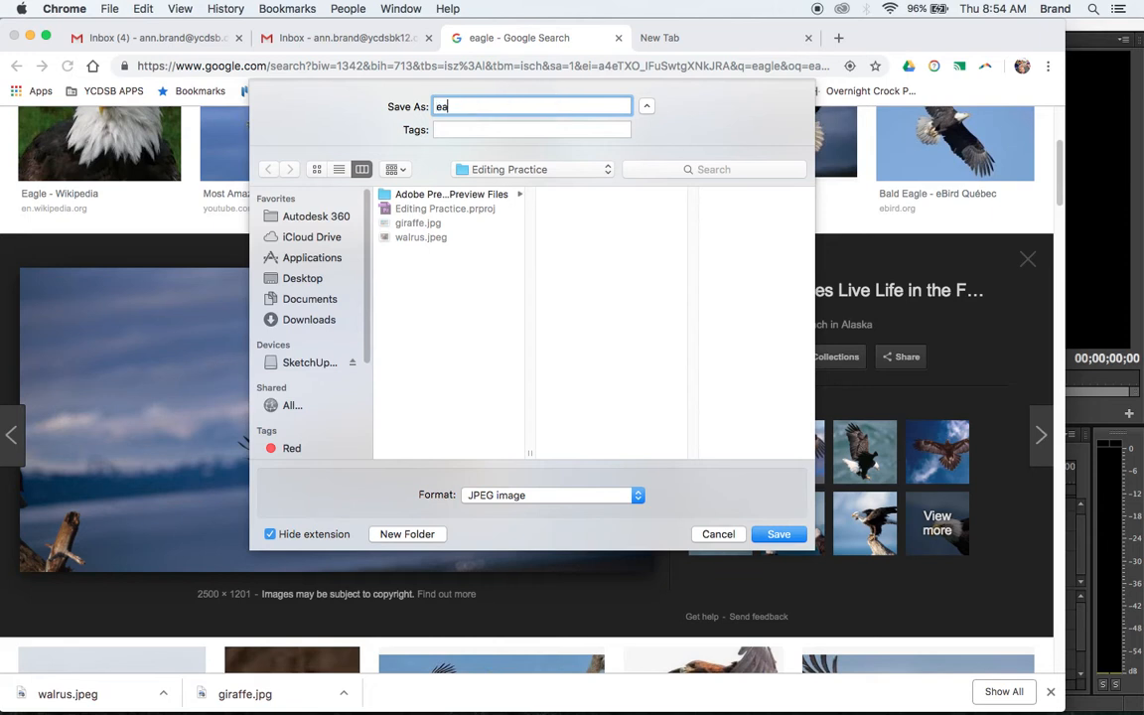
click(775, 535)
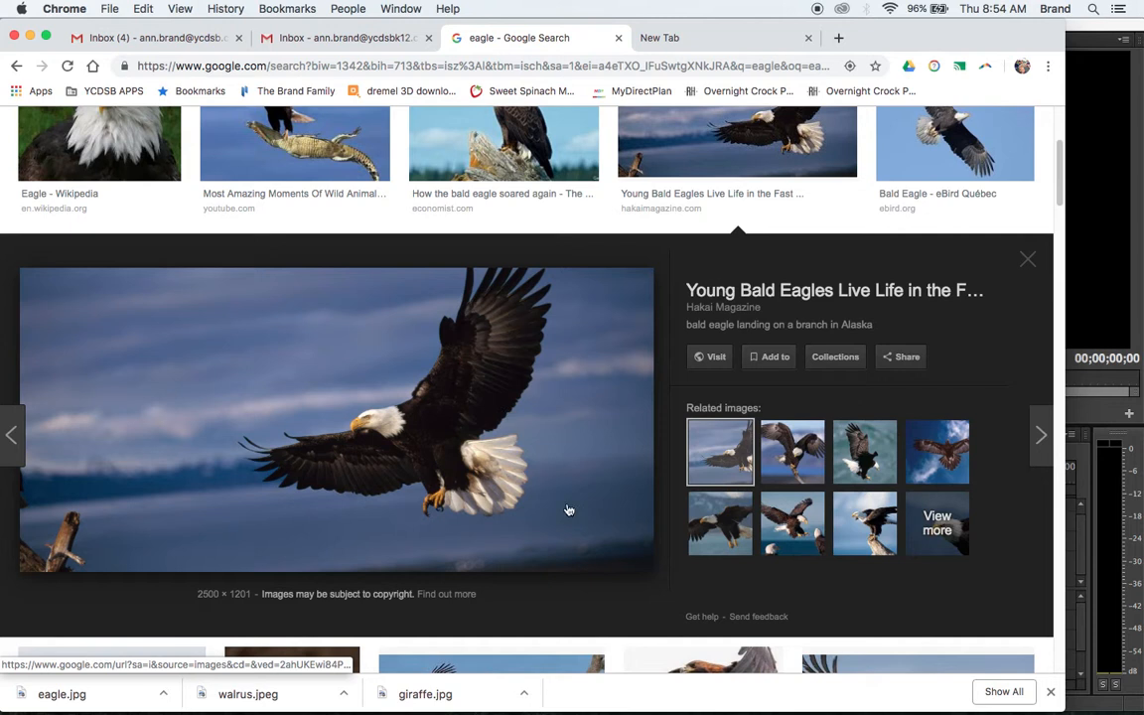
- Switch back to Premiere Pro and move its window fully onto the screen
mouse_move(516, 710)
click(791, 687)
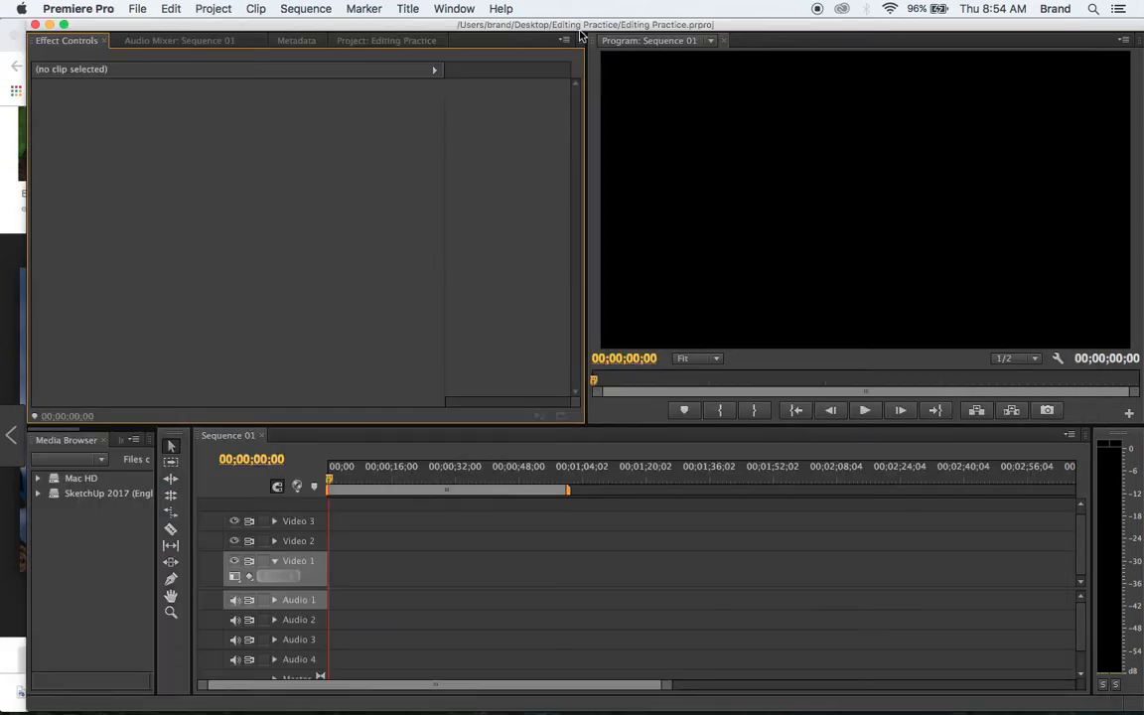
drag(574, 28, 551, 23)
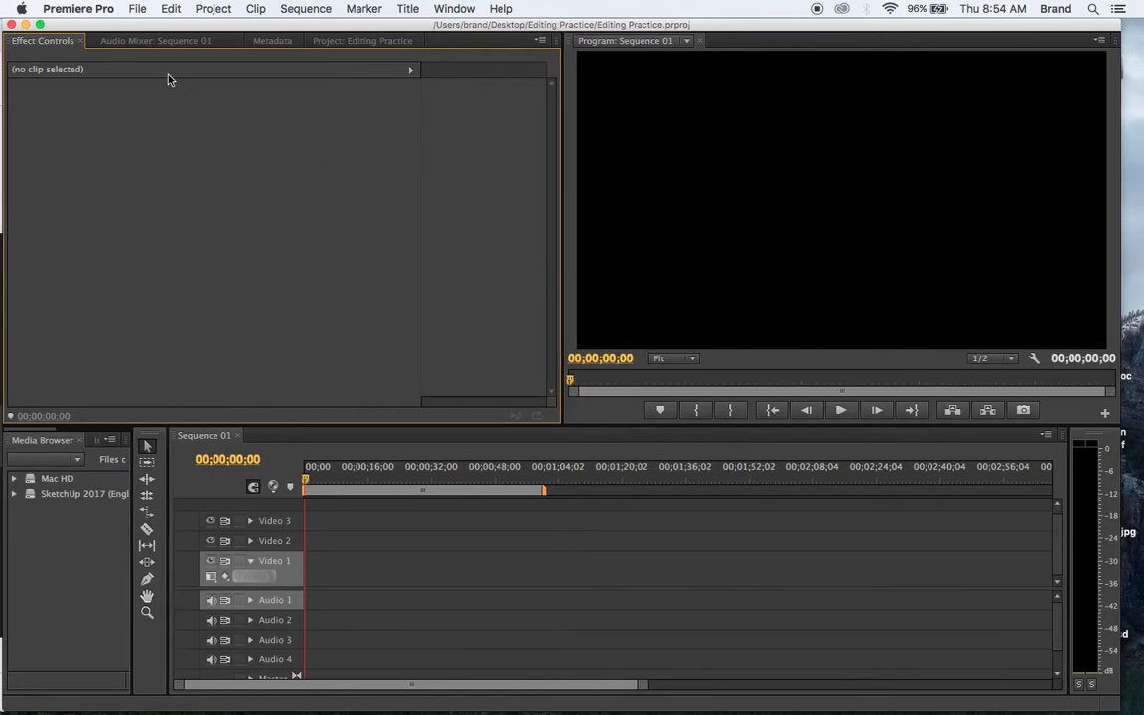
- Move the playhead to 00;01;07;06 and widen the Media Browser panel by shrinking the timeline
click(725, 239)
click(570, 479)
click(84, 516)
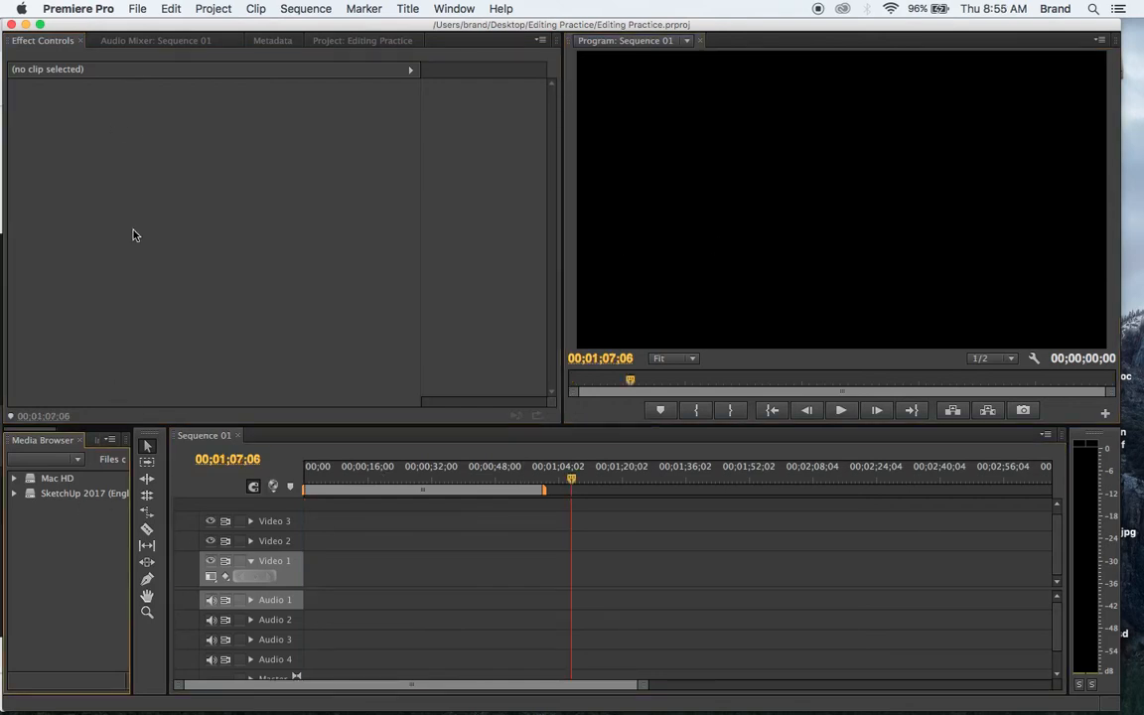
drag(168, 452, 321, 478)
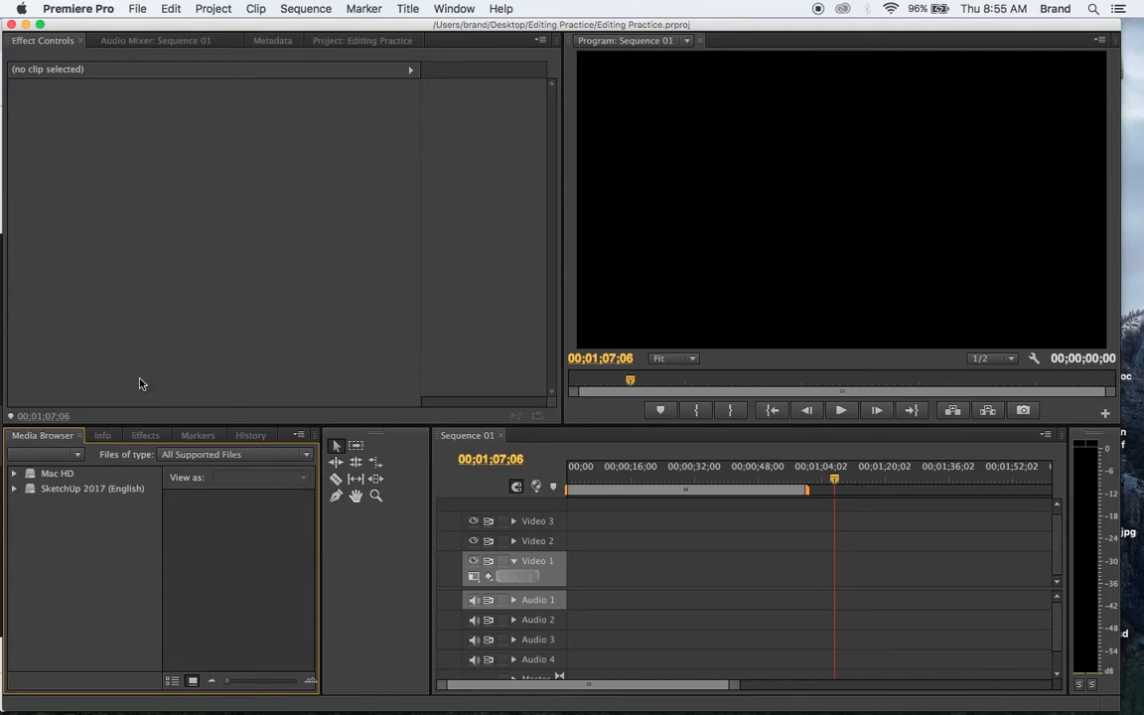
- Import eagle.jpg, walrus.jpeg and giraffe.jpg together from the Editing Practice folder
click(135, 10)
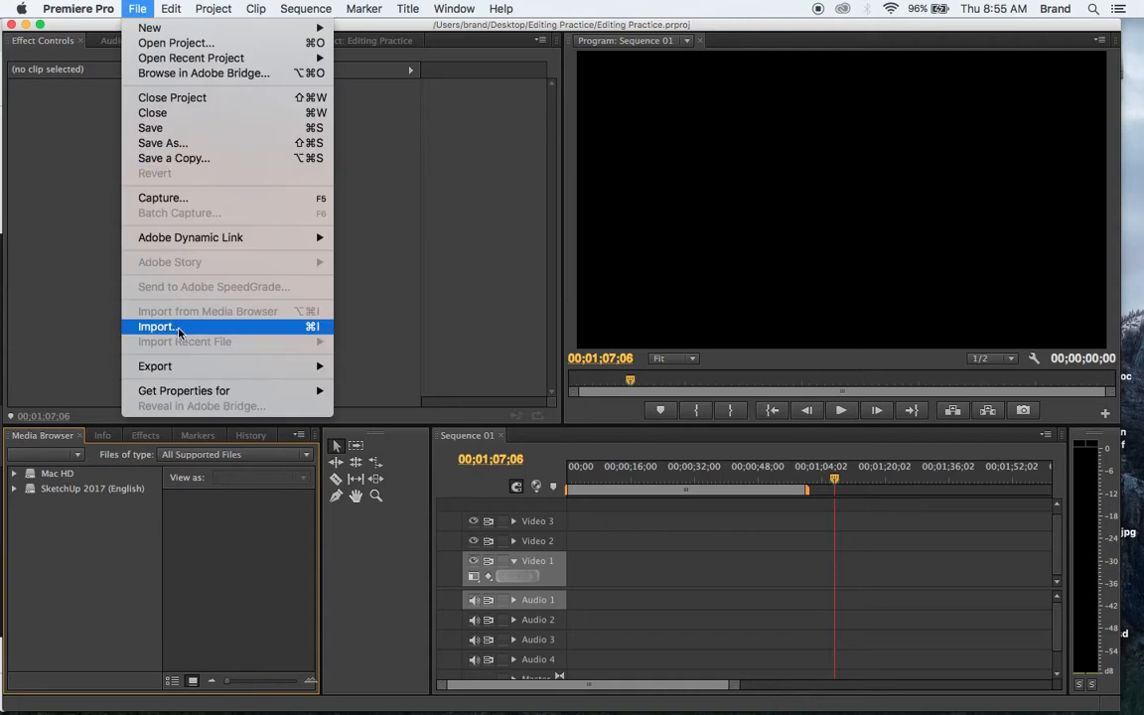
click(159, 294)
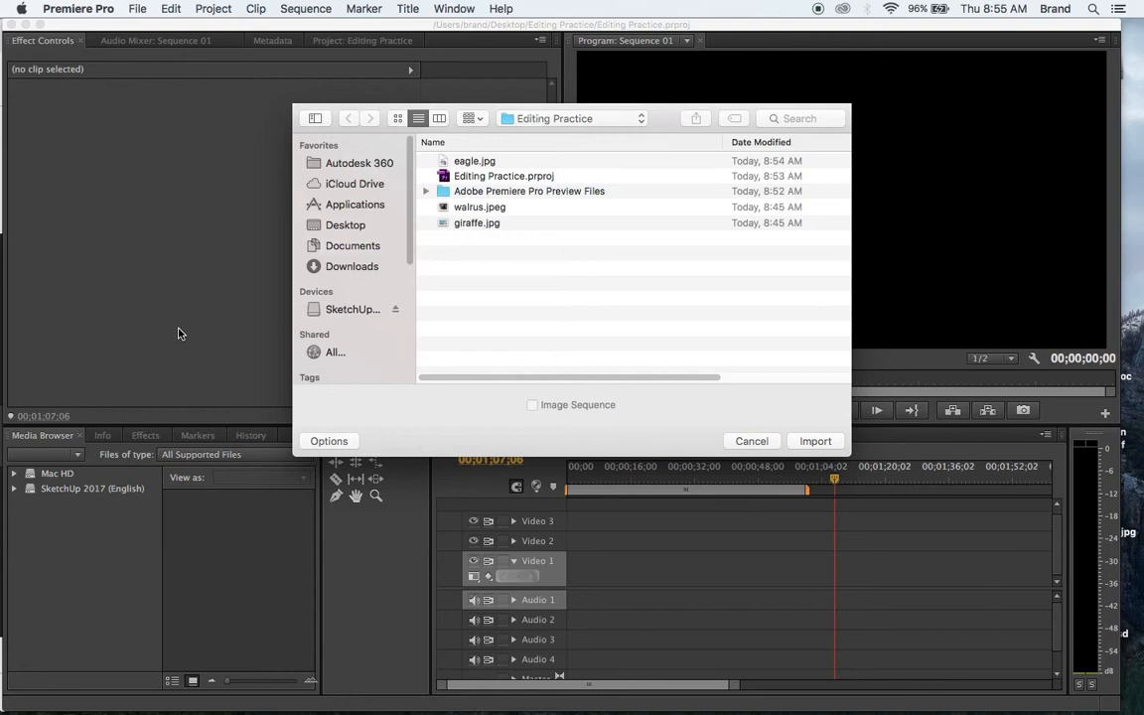
click(467, 163)
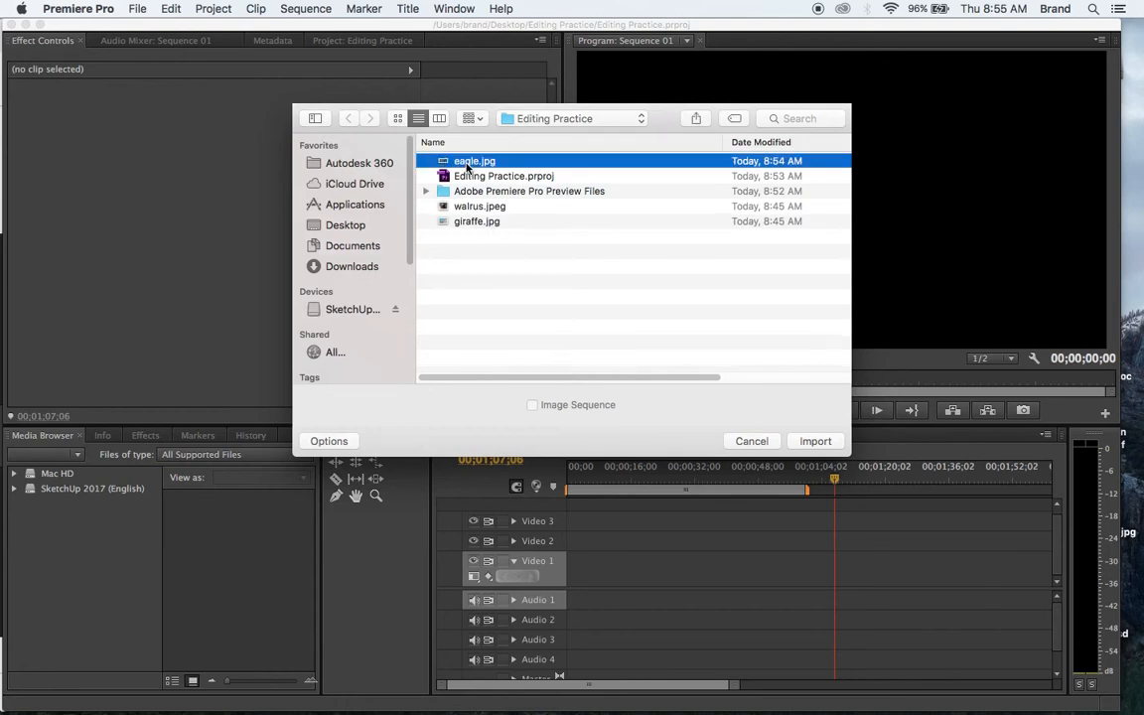
click(475, 207)
click(475, 231)
click(472, 224)
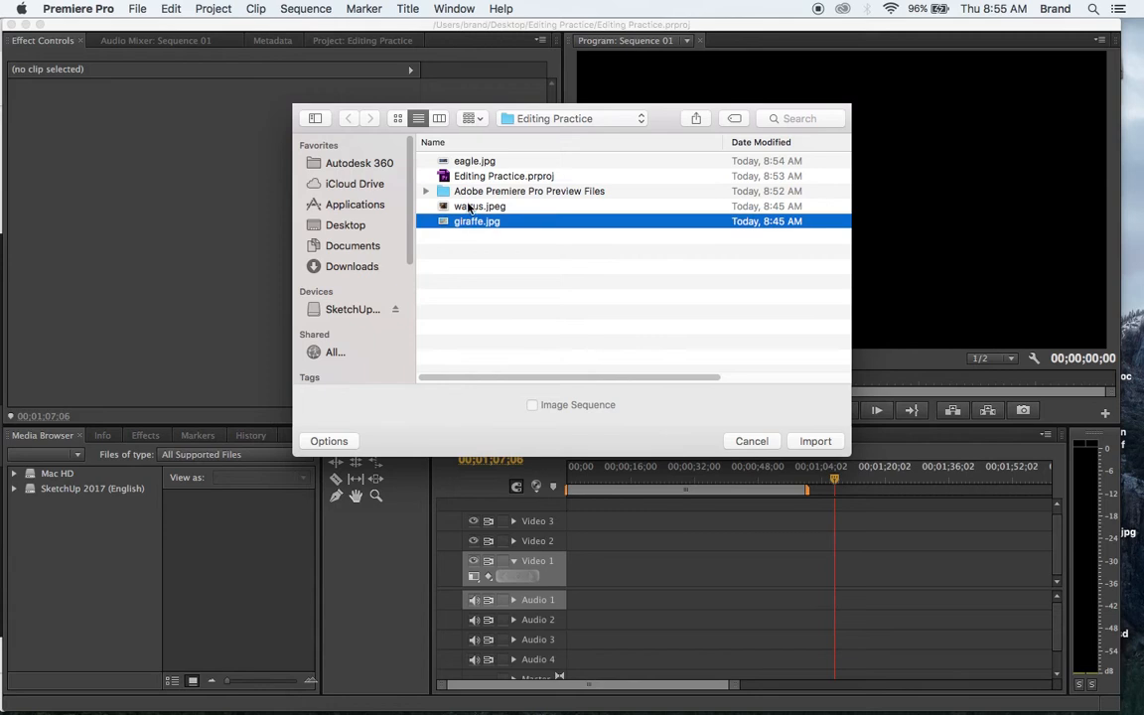
shift+click(475, 205)
super+click(466, 163)
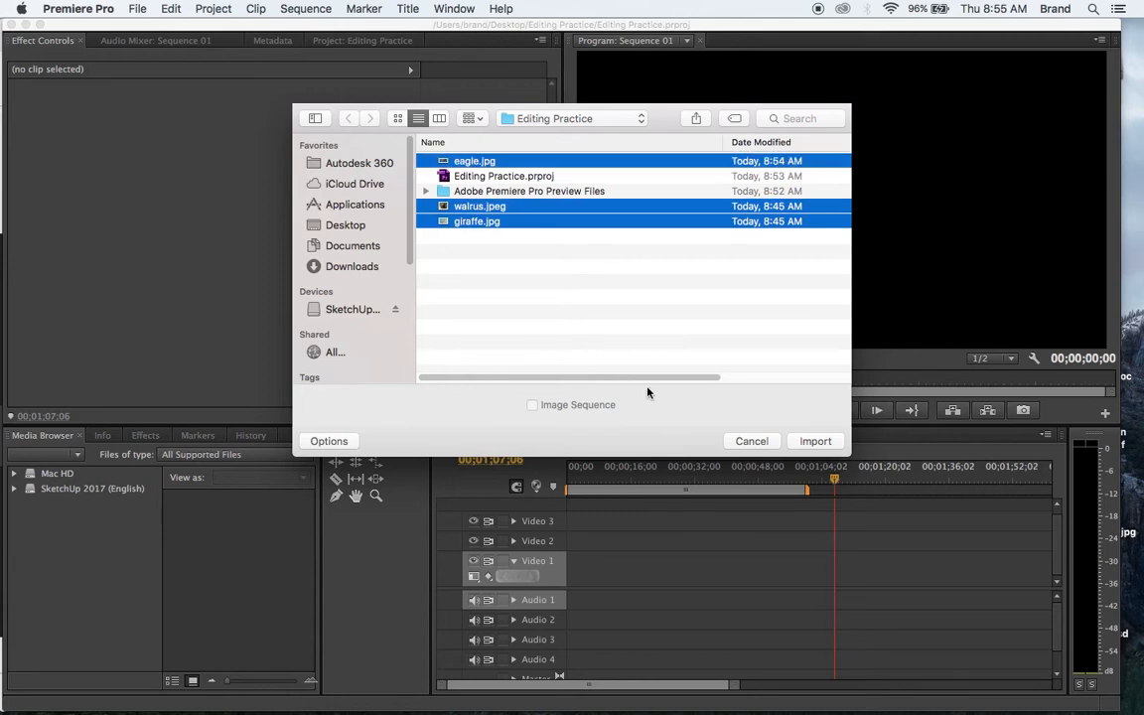
click(806, 441)
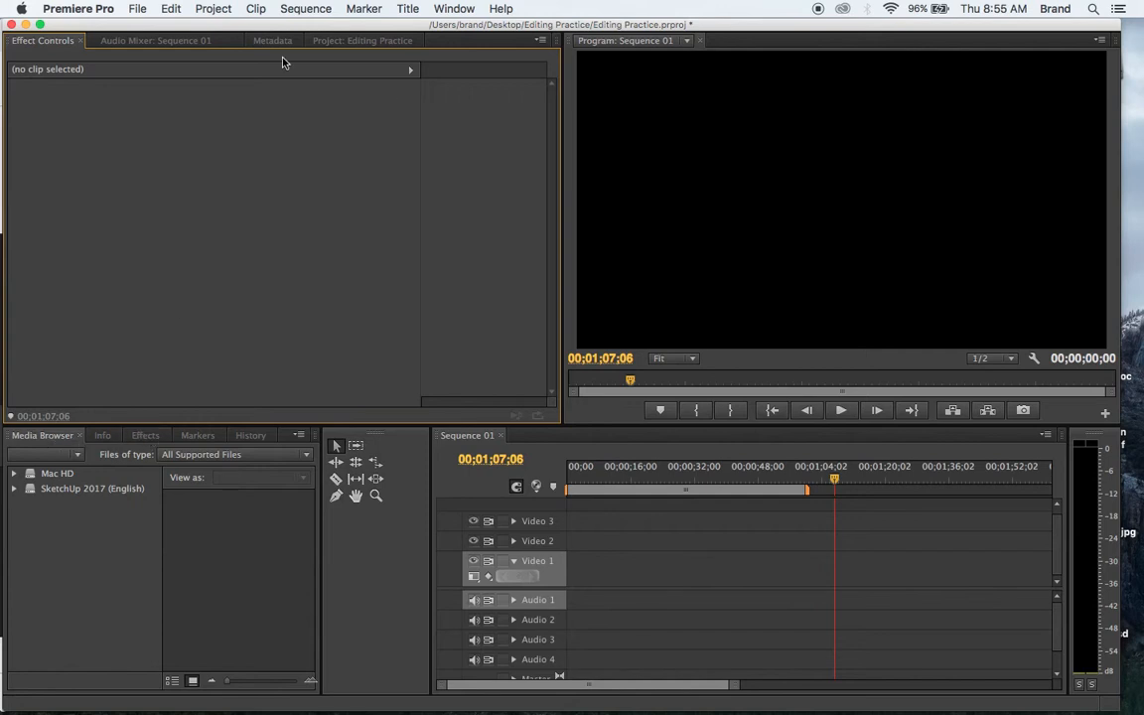
- Show the Editing Practice project's imported media and open eagle.jpg in the Source monitor
click(305, 40)
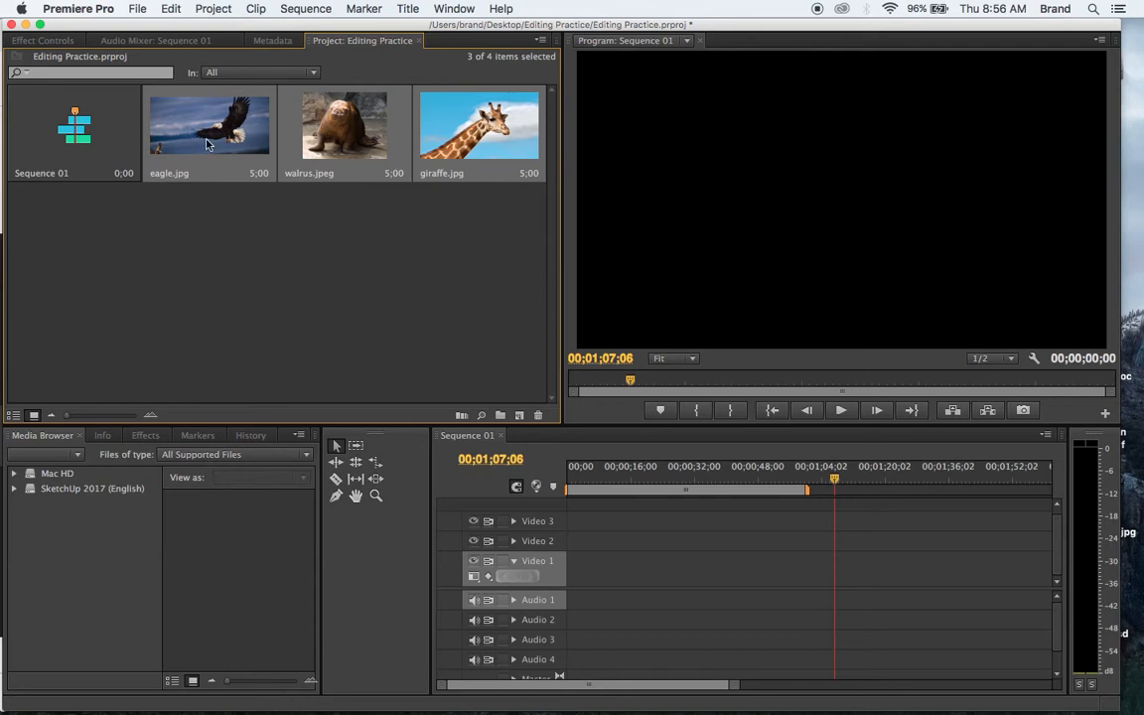
click(221, 238)
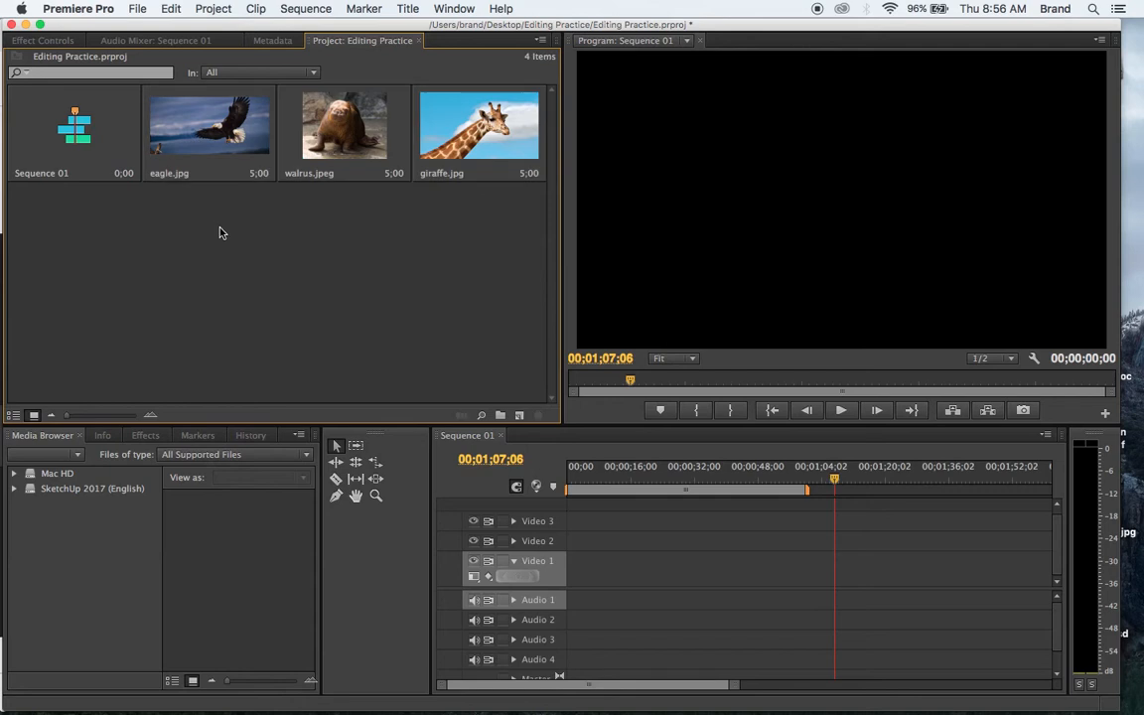
double_click(207, 125)
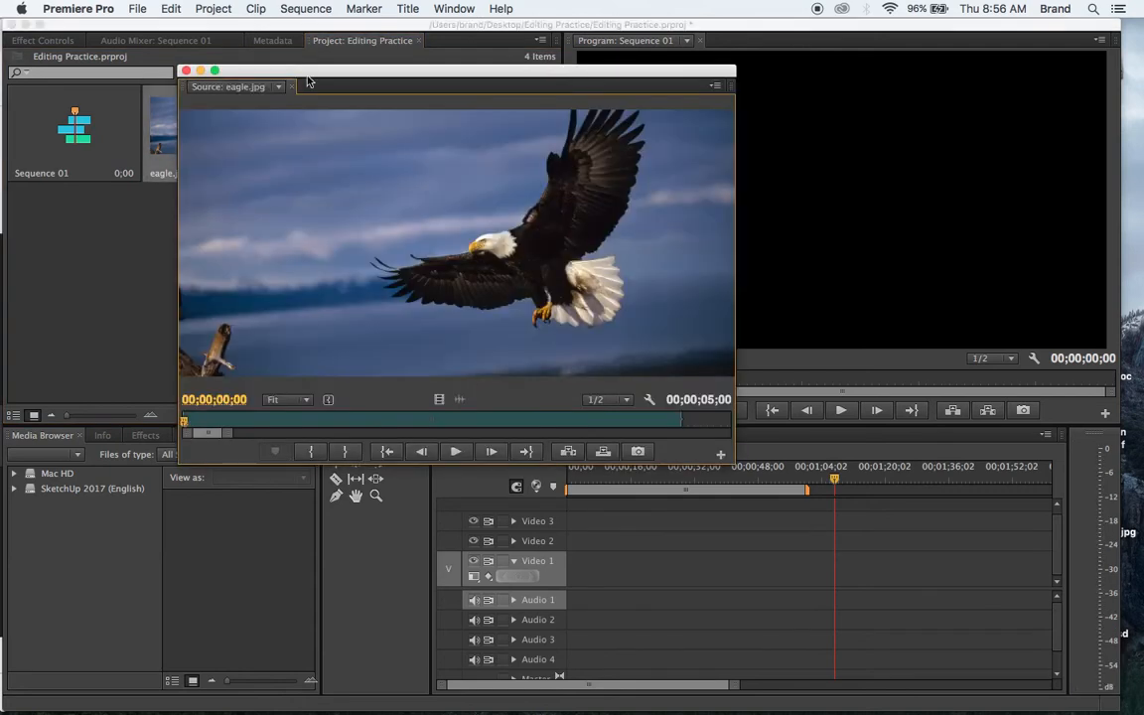
- Move the floating Source monitor window aside so the eagle.jpg thumbnail is uncovered
click(230, 88)
click(252, 51)
click(191, 86)
click(204, 73)
click(195, 84)
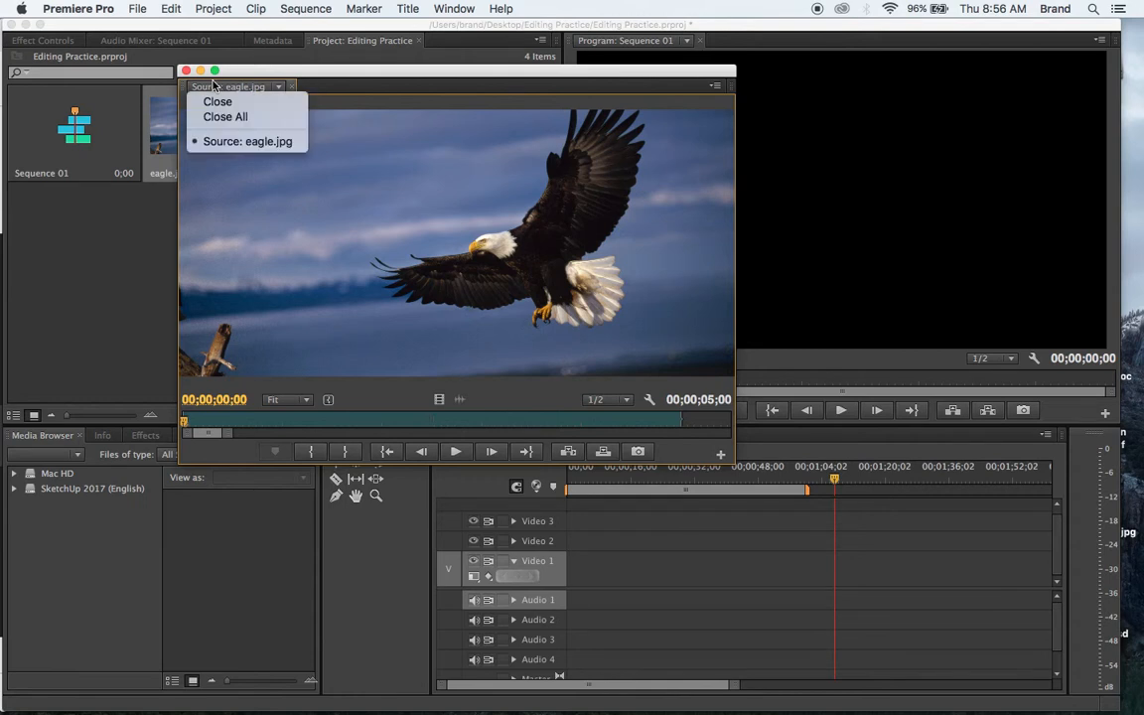
click(227, 70)
click(238, 87)
click(288, 79)
drag(289, 79, 417, 48)
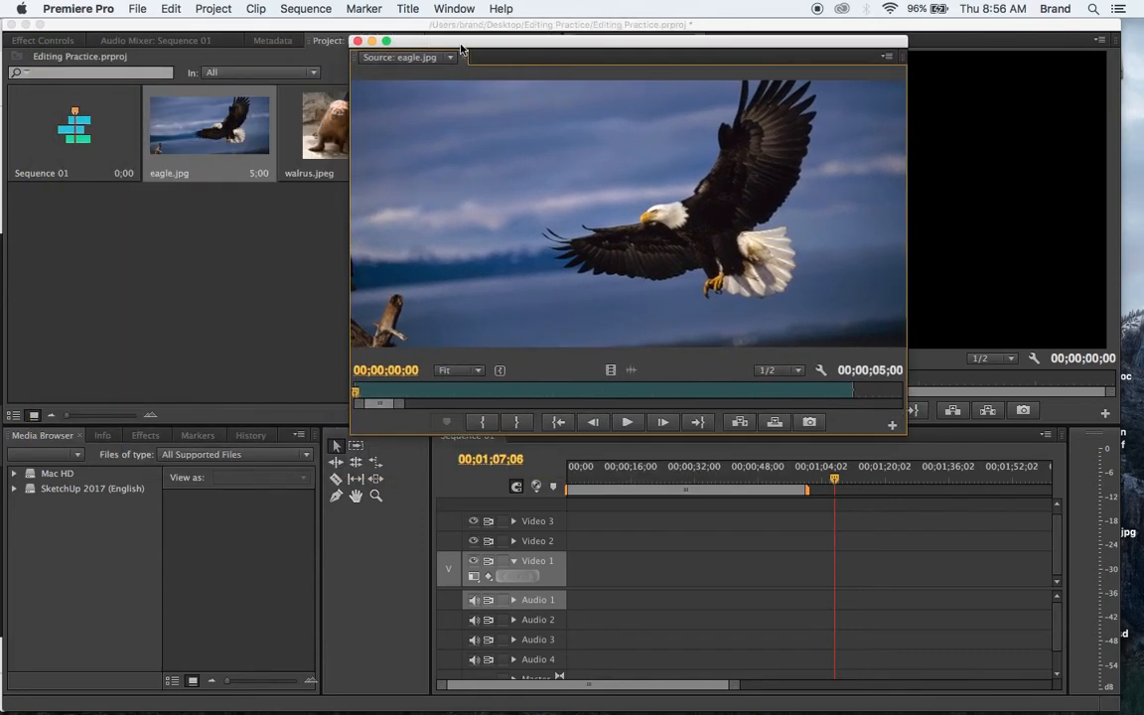
- Position the floating Source monitor over the Project panel, beside the Program monitor
click(369, 56)
click(400, 62)
drag(491, 41, 142, 31)
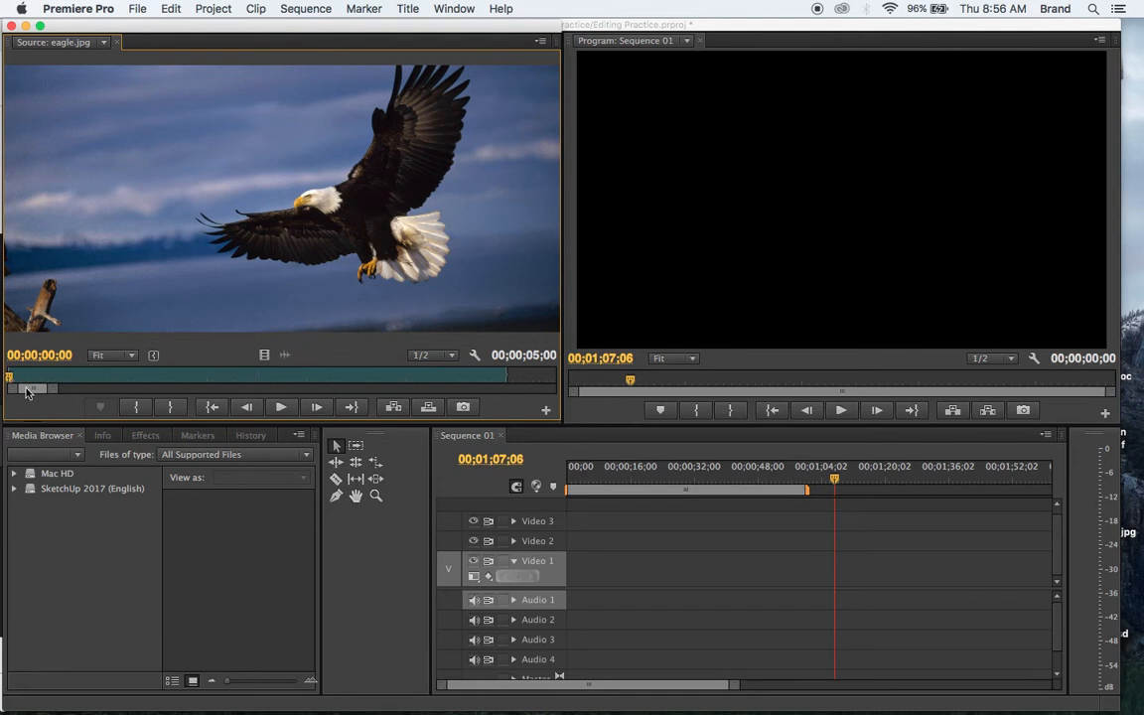
- Mark eagle.jpg's in point at 00;00;00;06 and its out point at 00;00;03;11
drag(12, 380, 30, 382)
key(i)
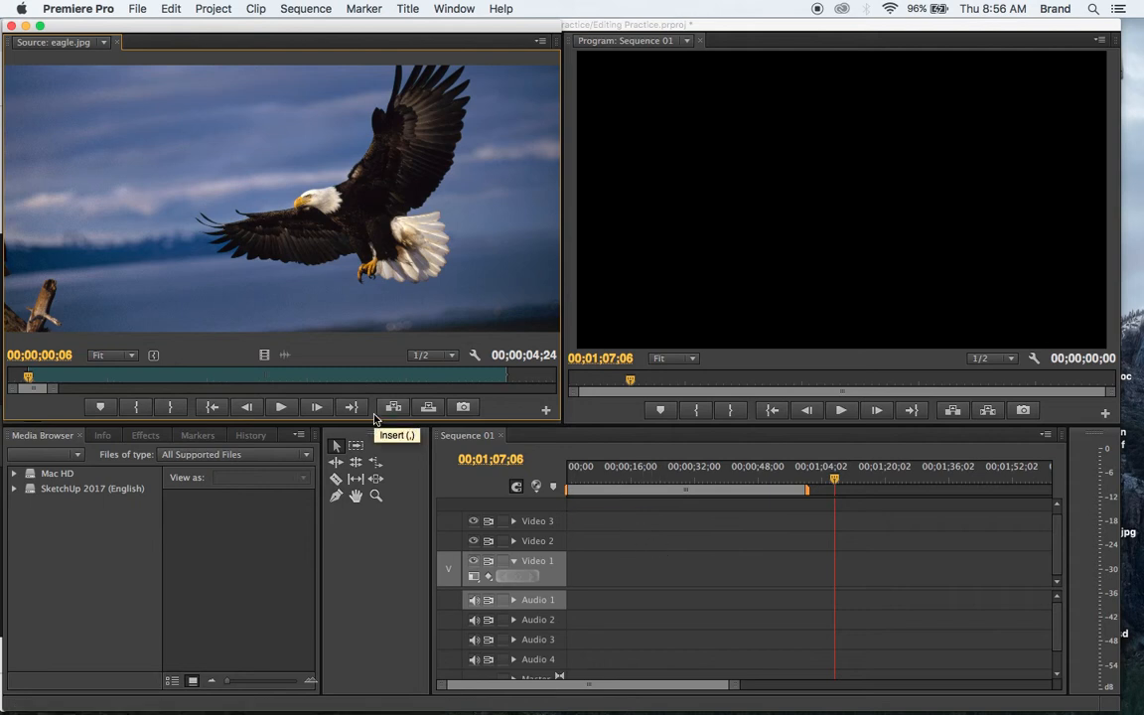
drag(29, 380, 87, 380)
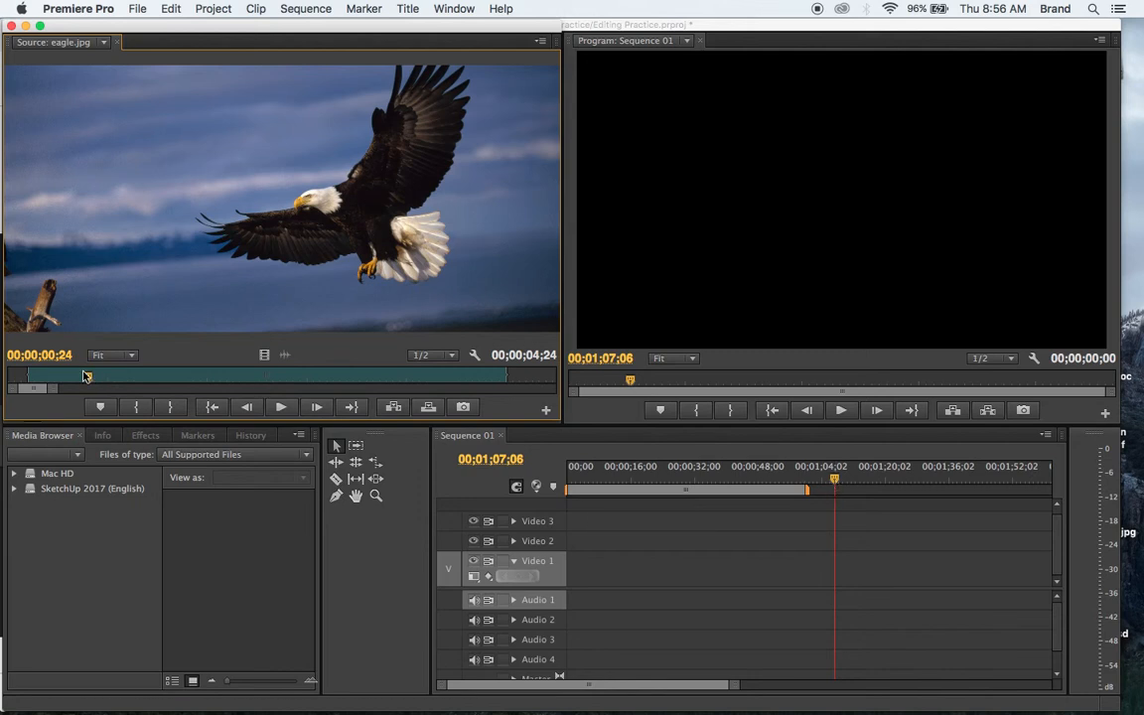
drag(89, 381, 342, 381)
key(o)
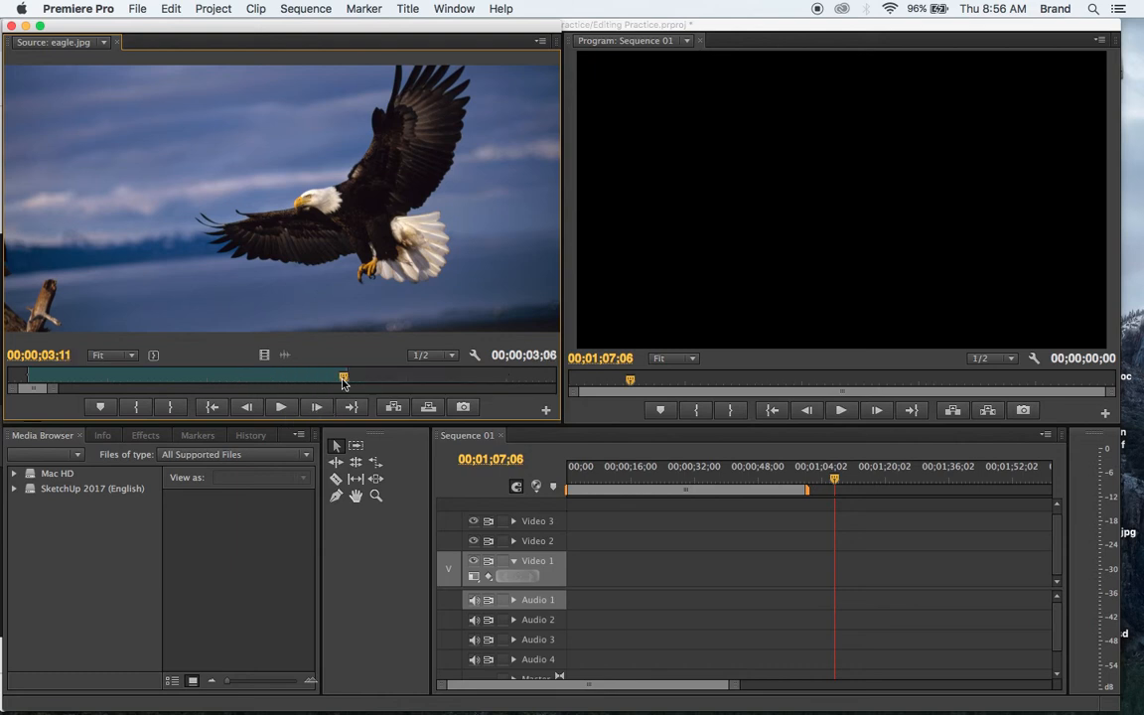
- Move eagle.jpg's in point to 00;00;00;13 in the Source monitor
drag(345, 379, 55, 389)
key(i)
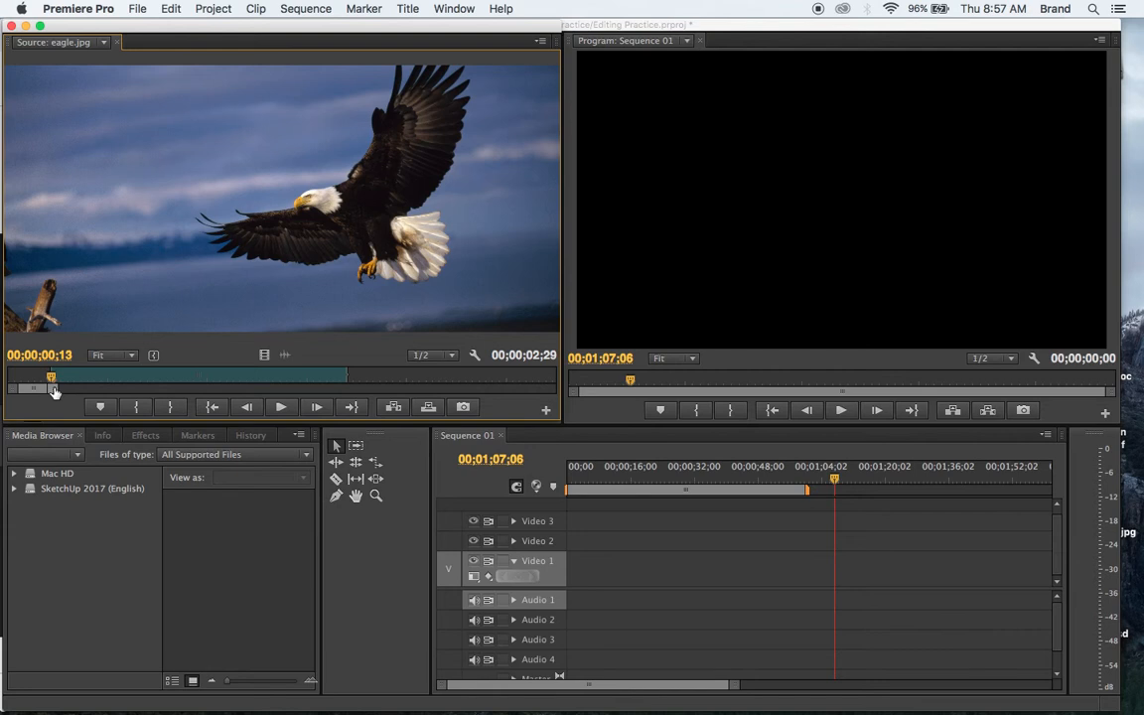
key(equal)
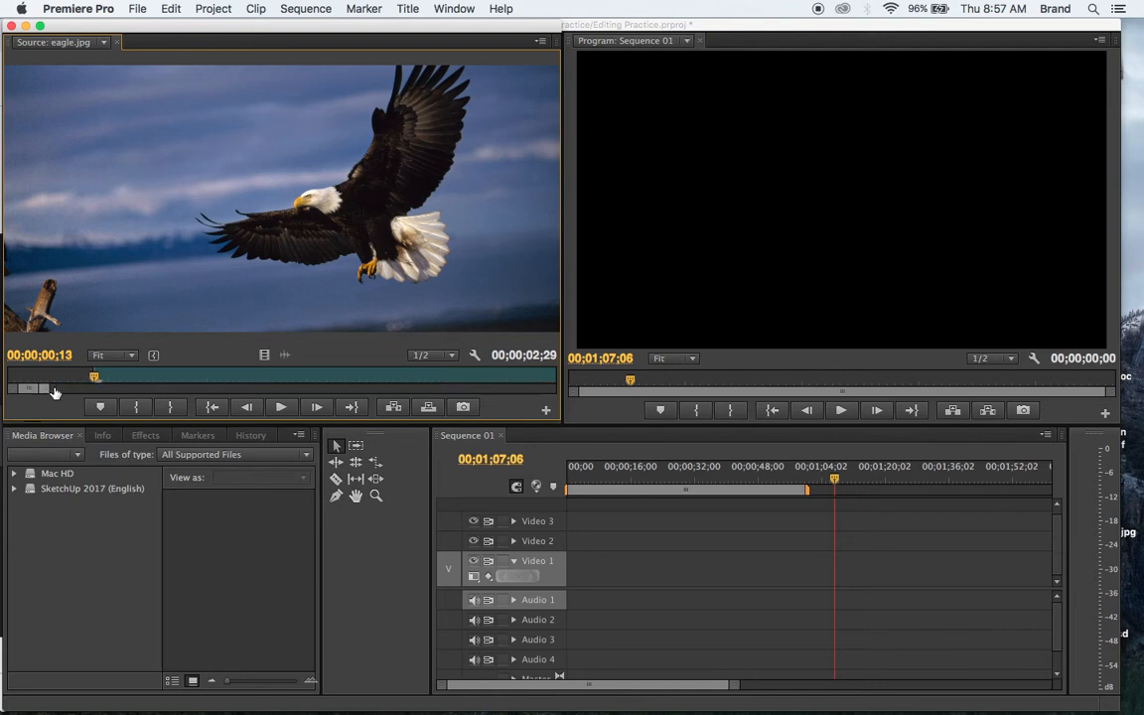
- Play back the empty sequence briefly and the marked eagle.jpg in the Source monitor
key(space)
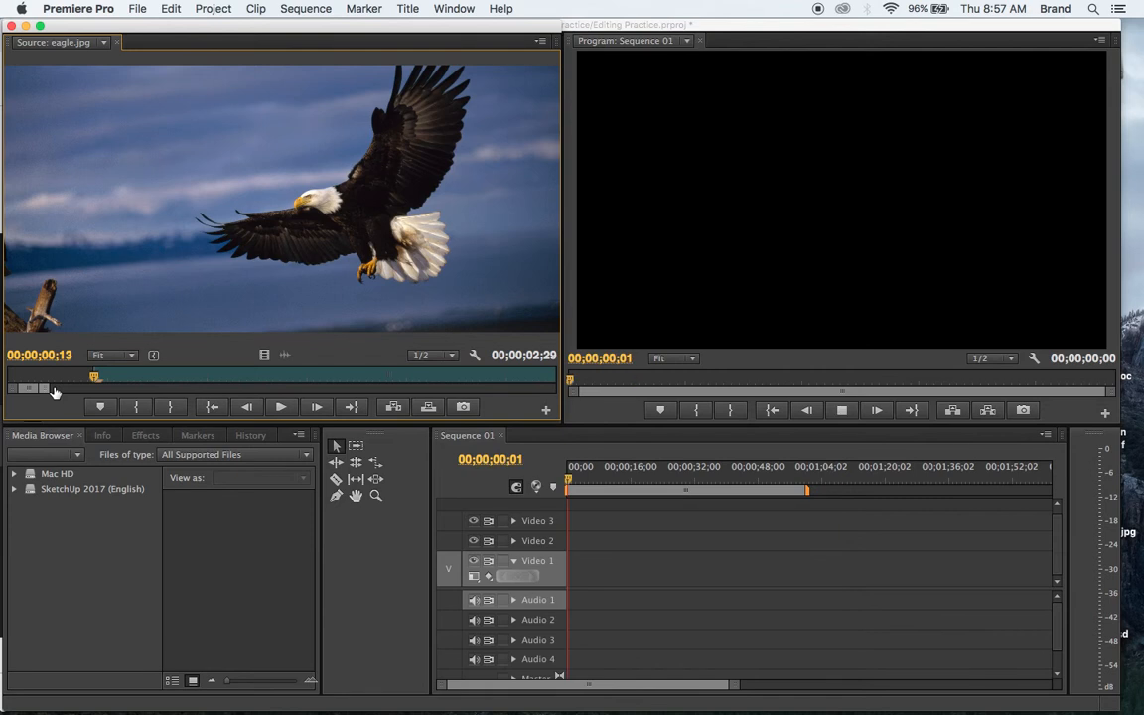
click(102, 325)
key(space)
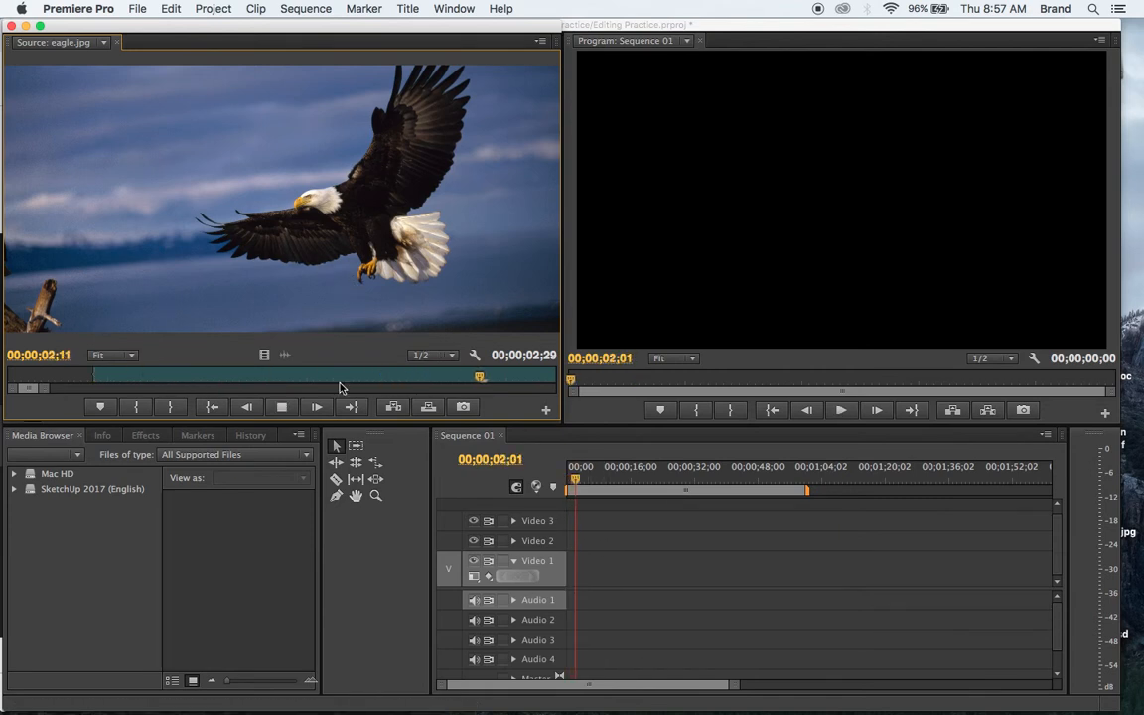
- Mark eagle.jpg from 00;00;00;13 to 00;00;01;22 and place it on Video 1 starting at 00;00;07;06
drag(260, 378, 96, 380)
key(i)
drag(95, 378, 356, 394)
key(o)
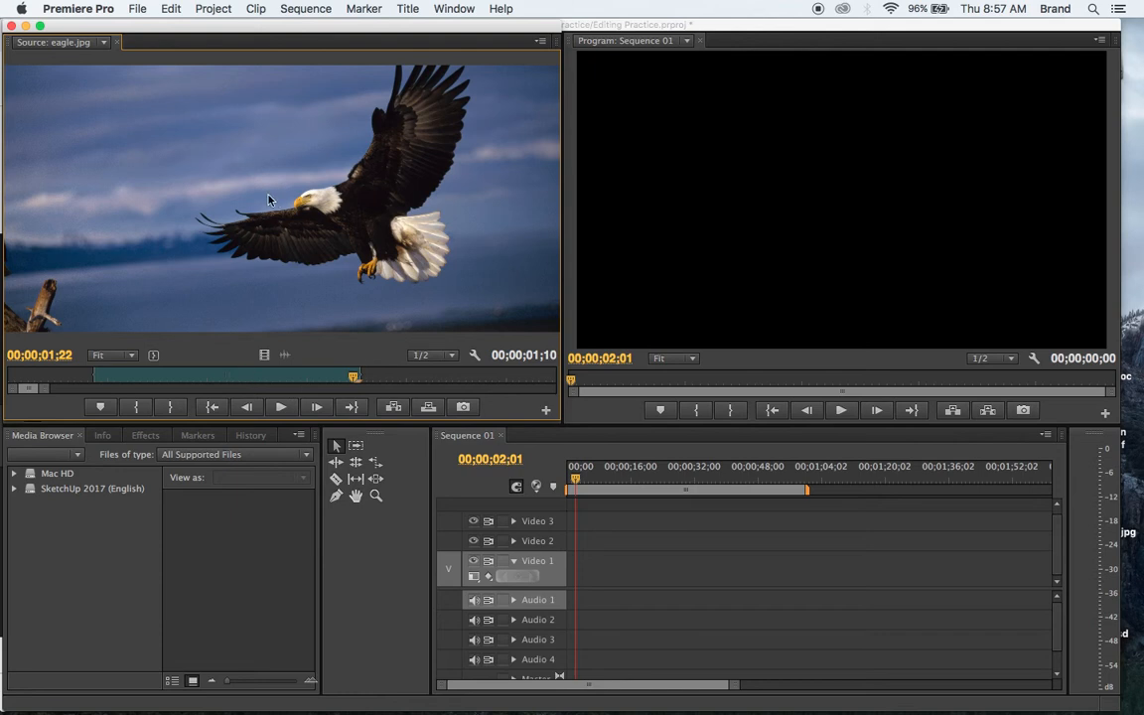
drag(379, 365, 599, 584)
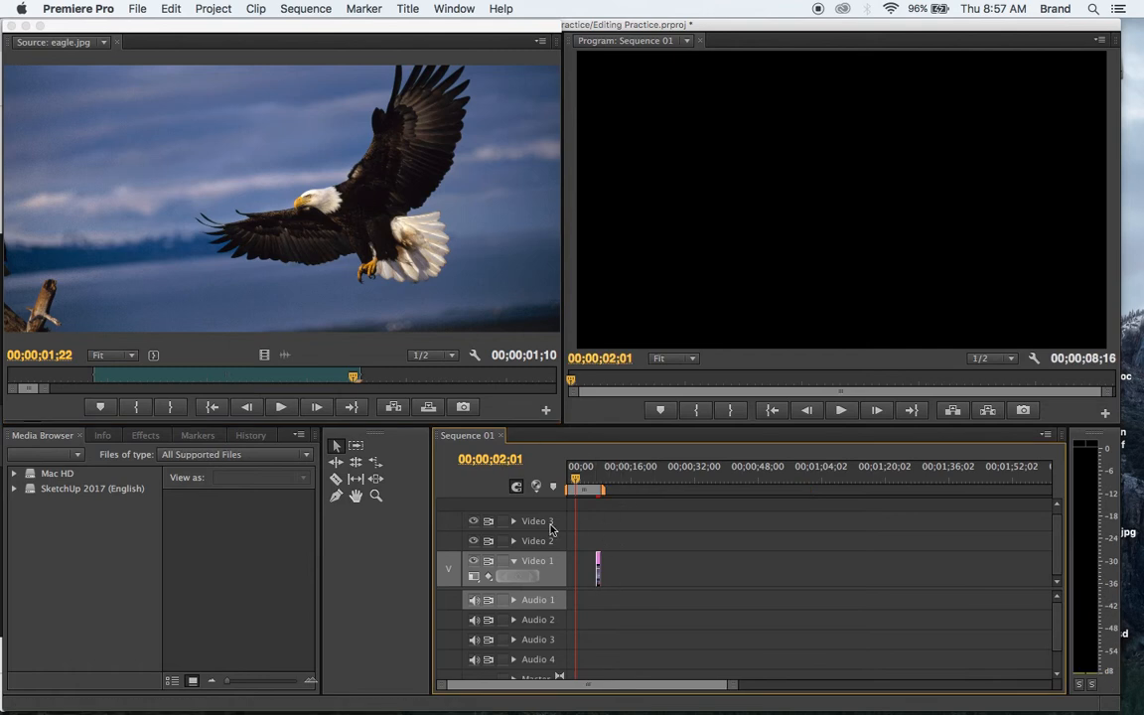
click(599, 484)
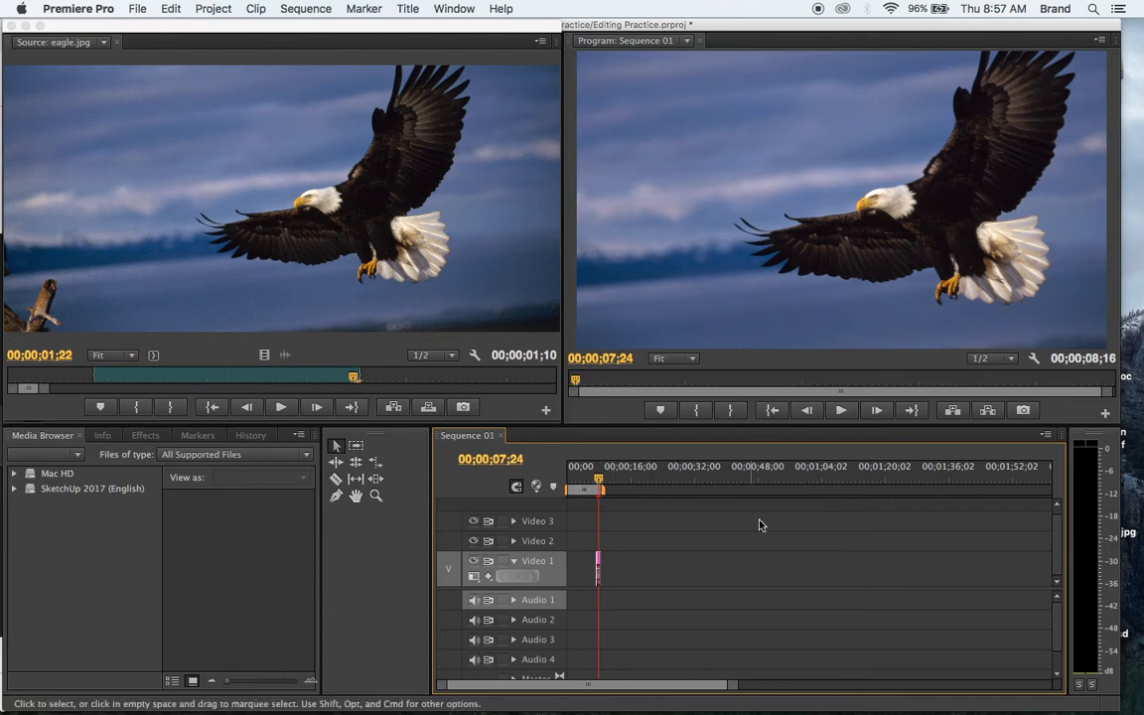
- Examine the sequence info, the edit history and the effects categories, ending on the effects list
click(373, 444)
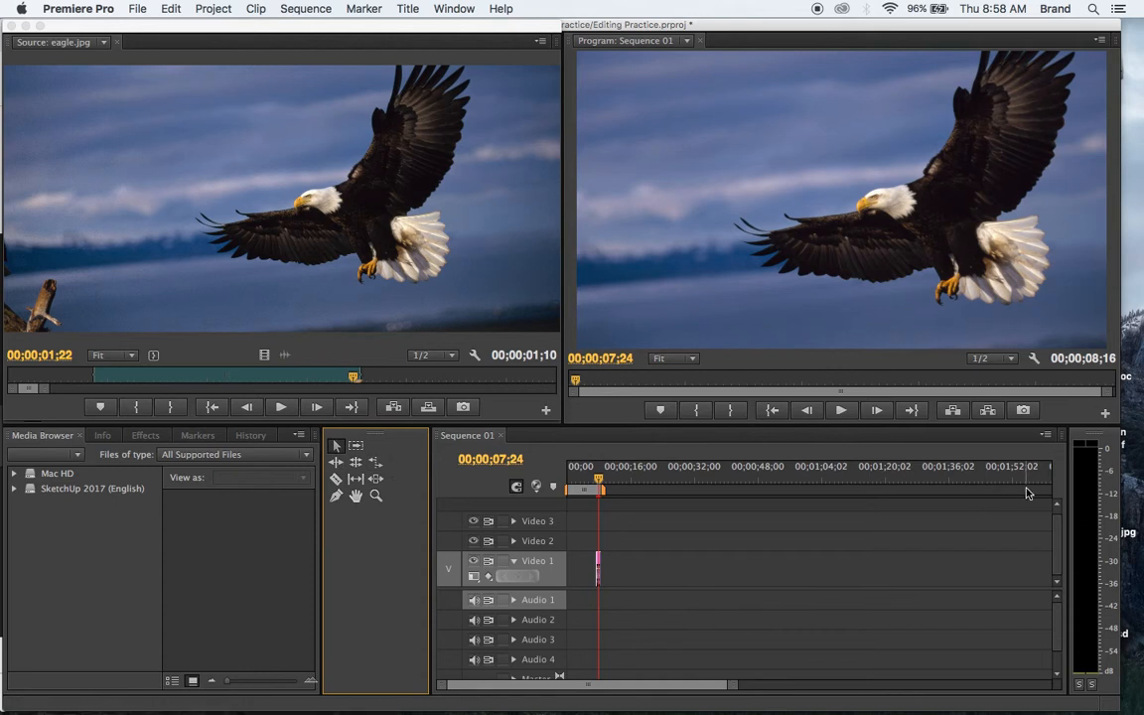
click(102, 436)
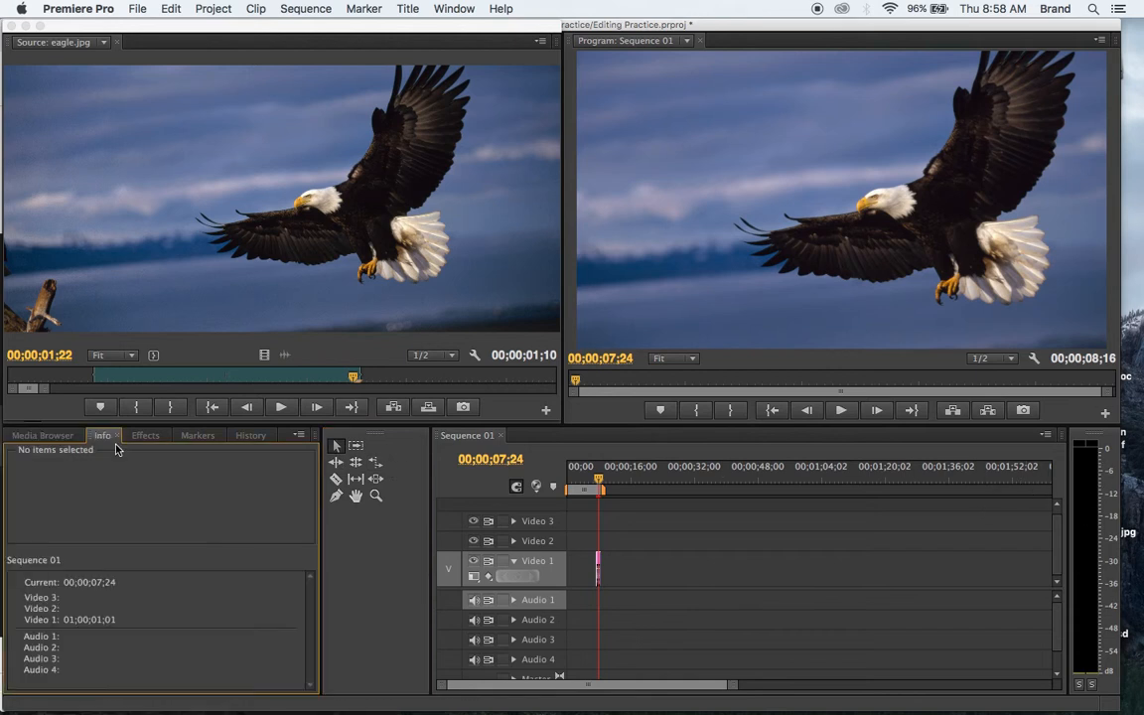
click(145, 436)
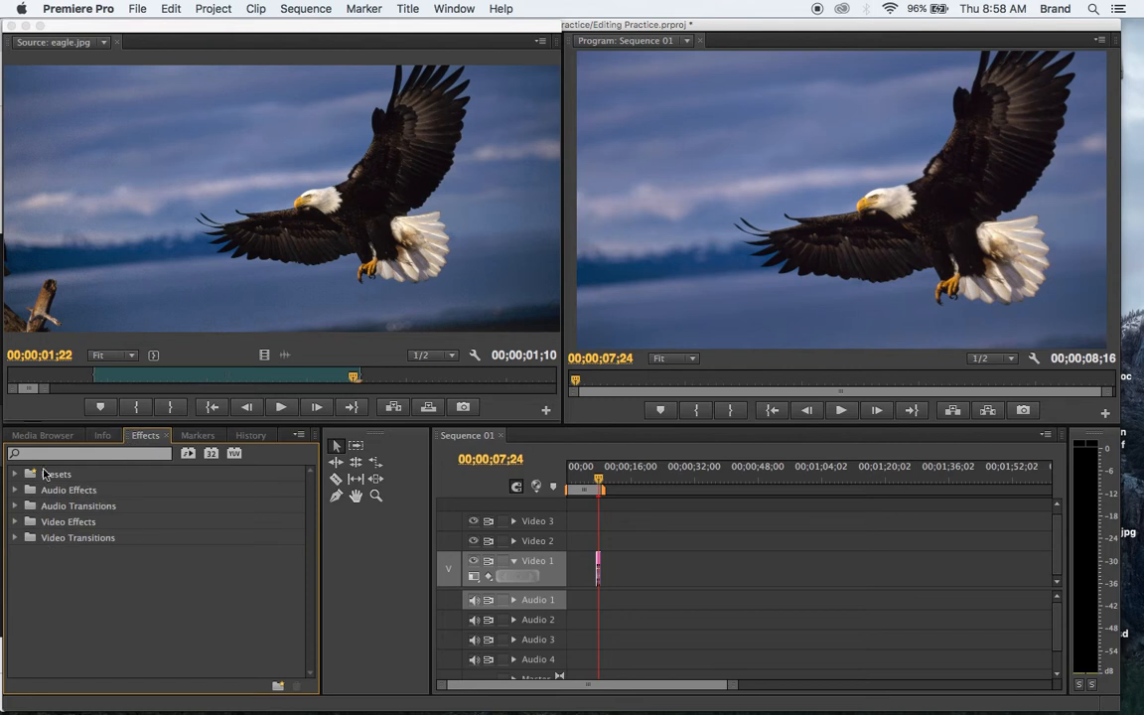
click(250, 435)
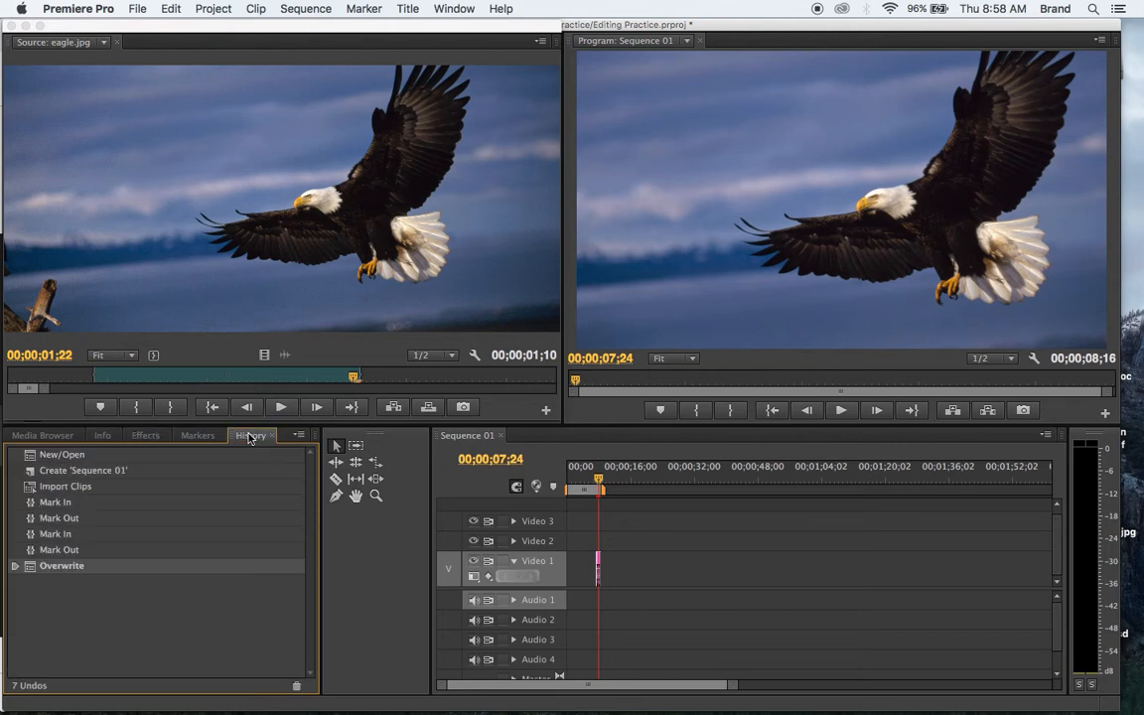
click(149, 437)
click(145, 435)
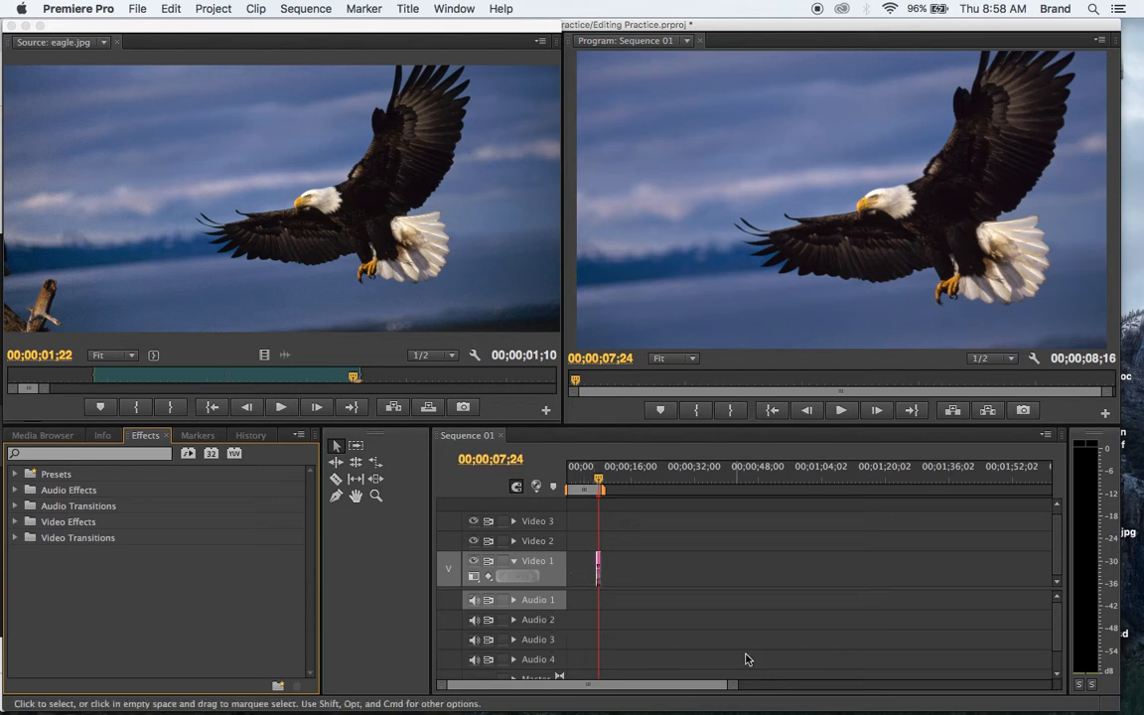
- Enlarge the timeline around the eagle clip and close the Source monitor window to uncover the project's media
drag(737, 692, 621, 692)
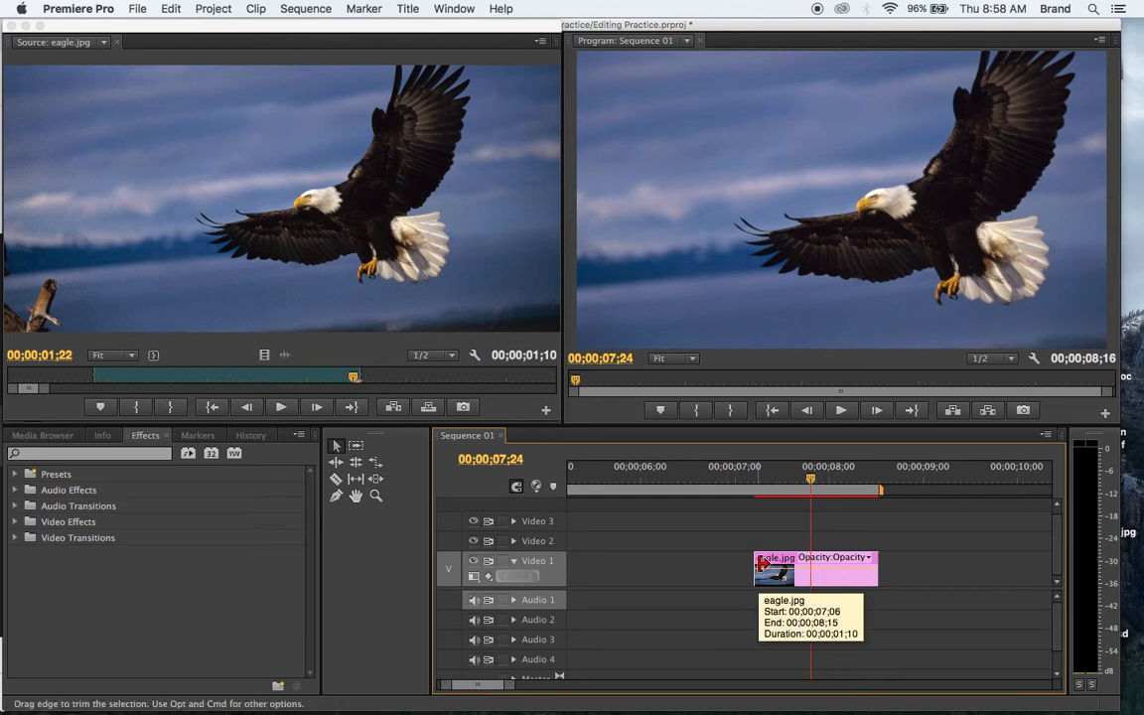
click(834, 557)
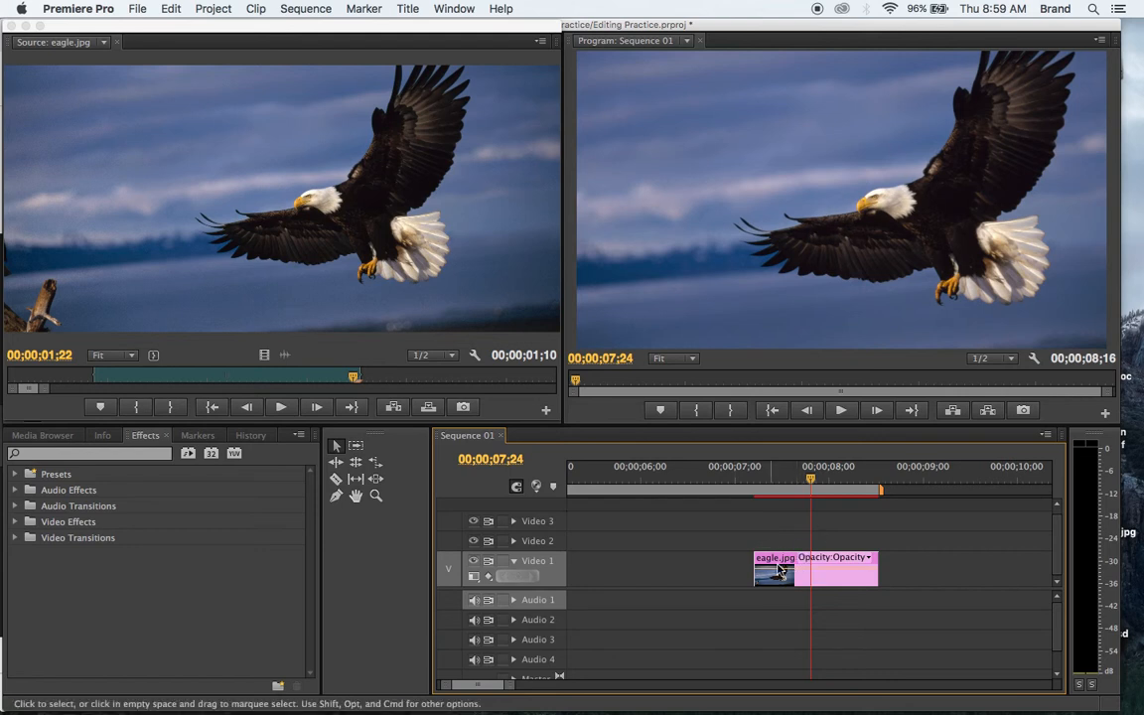
click(10, 26)
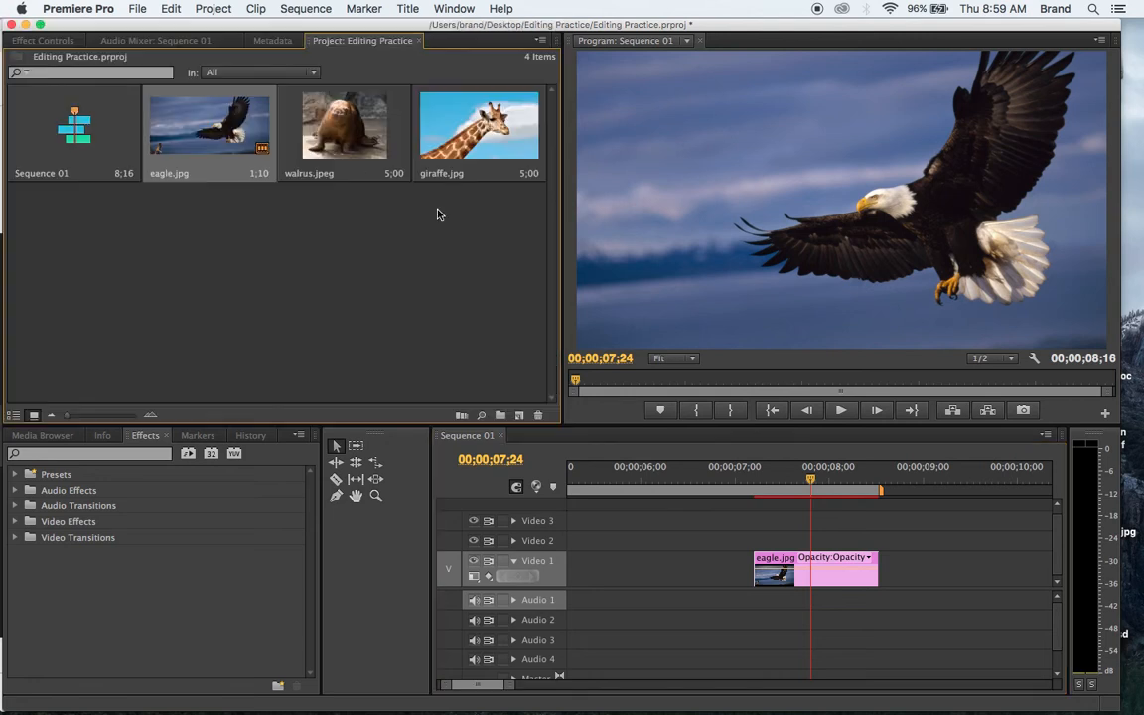
drag(479, 208, 469, 356)
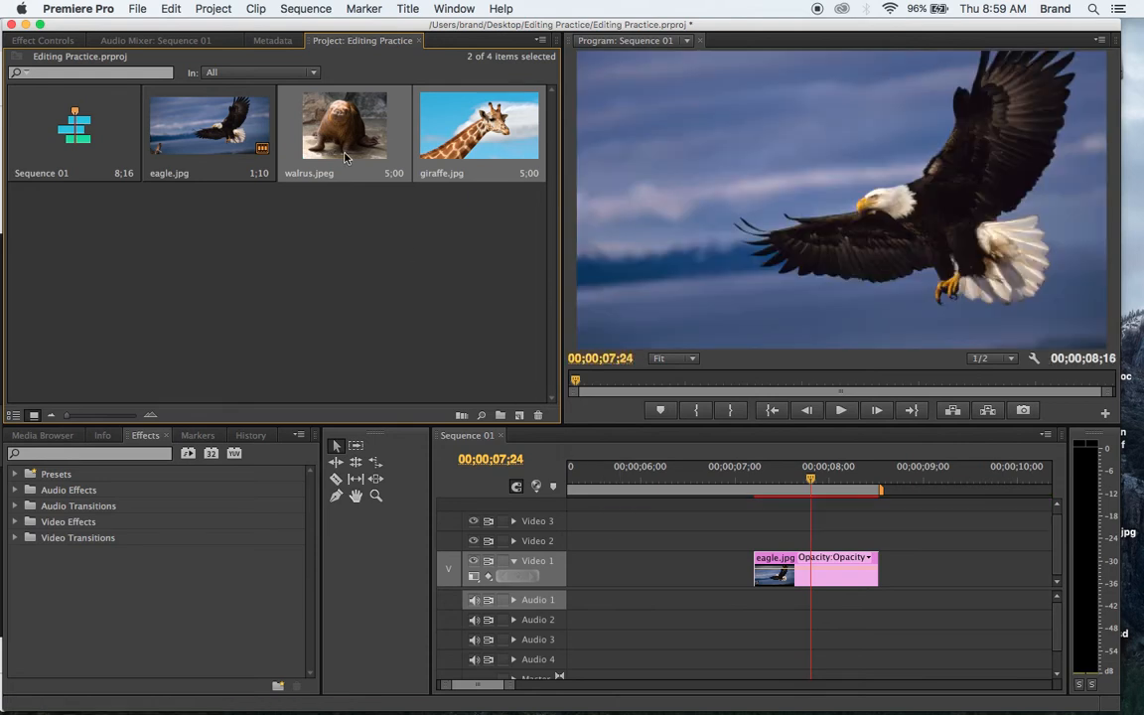
- Mark a 00;00;03;07 range of walrus.jpeg ending at 00;00;03;18 and place it directly after the eagle clip on Video 1
double_click(320, 137)
click(47, 377)
key(i)
click(367, 377)
key(o)
drag(283, 224, 887, 588)
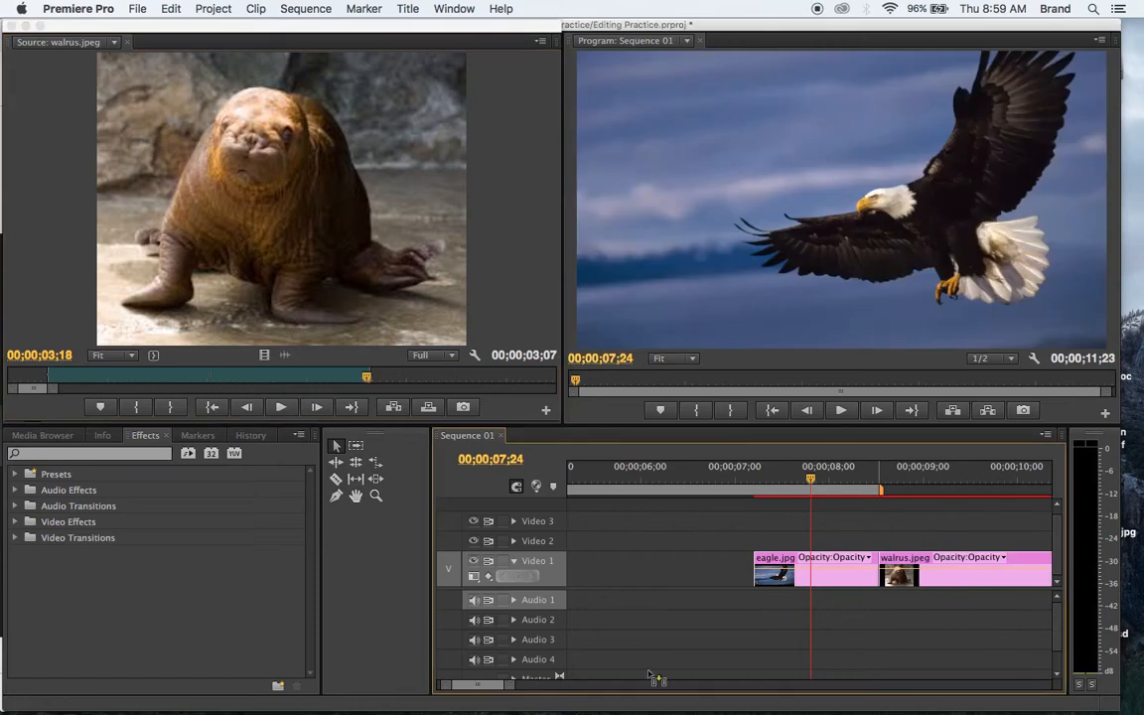
drag(514, 684, 554, 684)
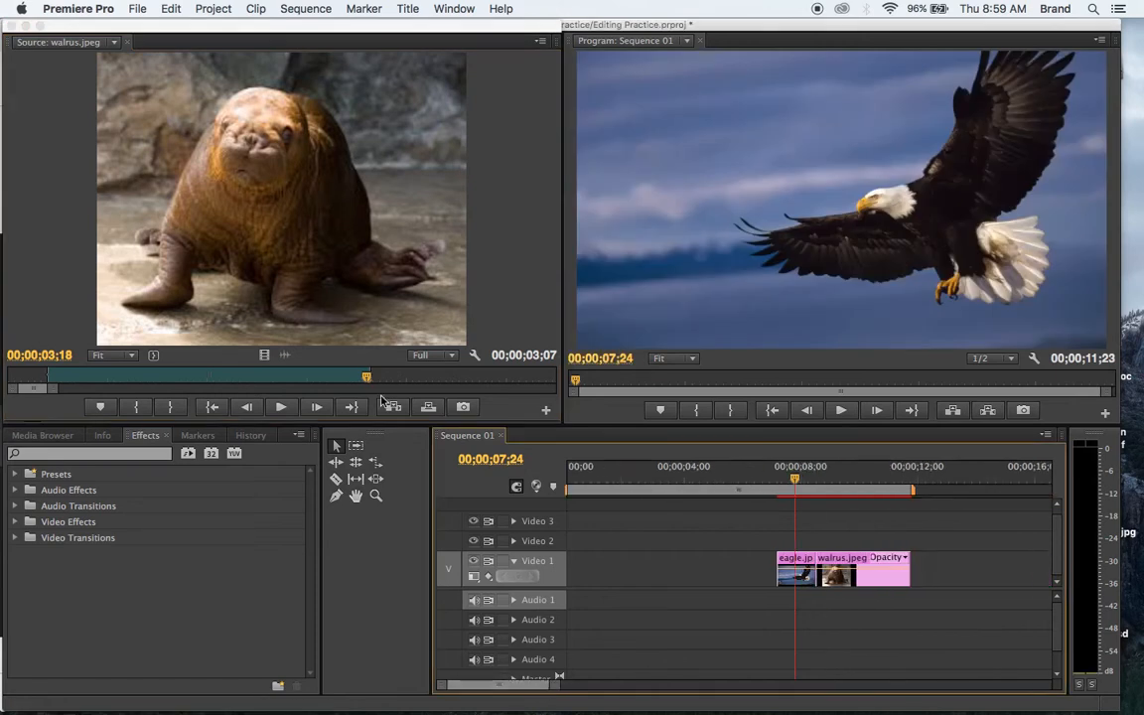
- Mark giraffe.jpg from 00;00;00;18 to 00;00;03;14 and place it directly before the eagle clip on Video 1
click(12, 26)
double_click(454, 133)
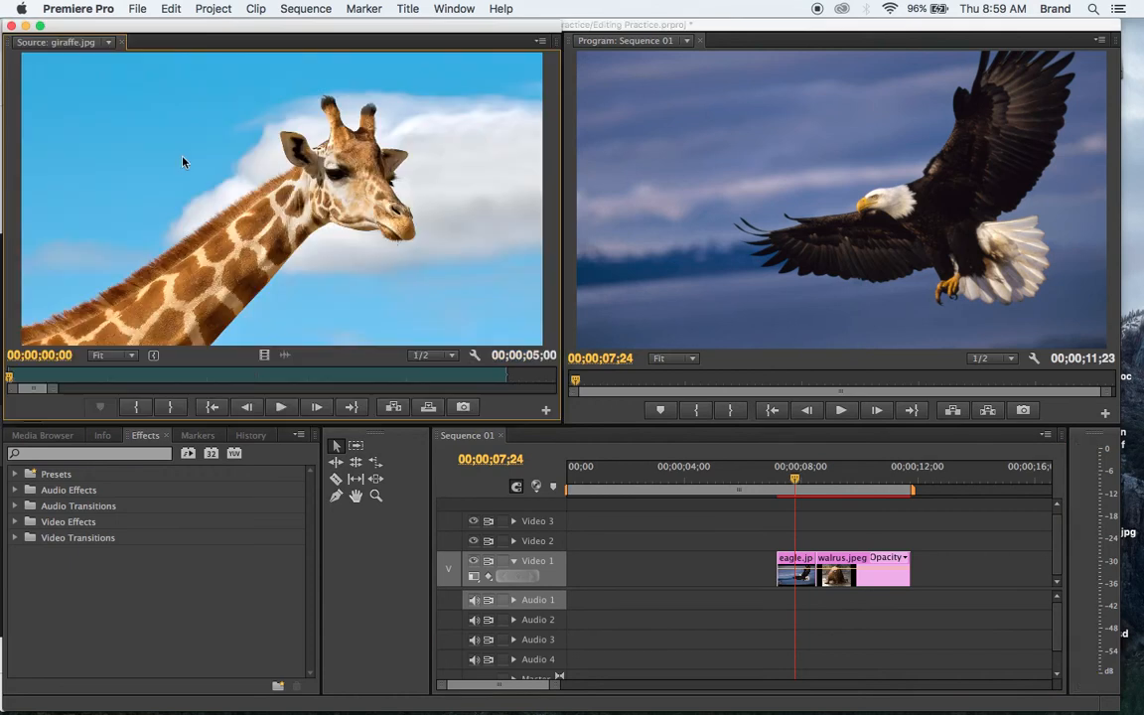
click(68, 378)
key(i)
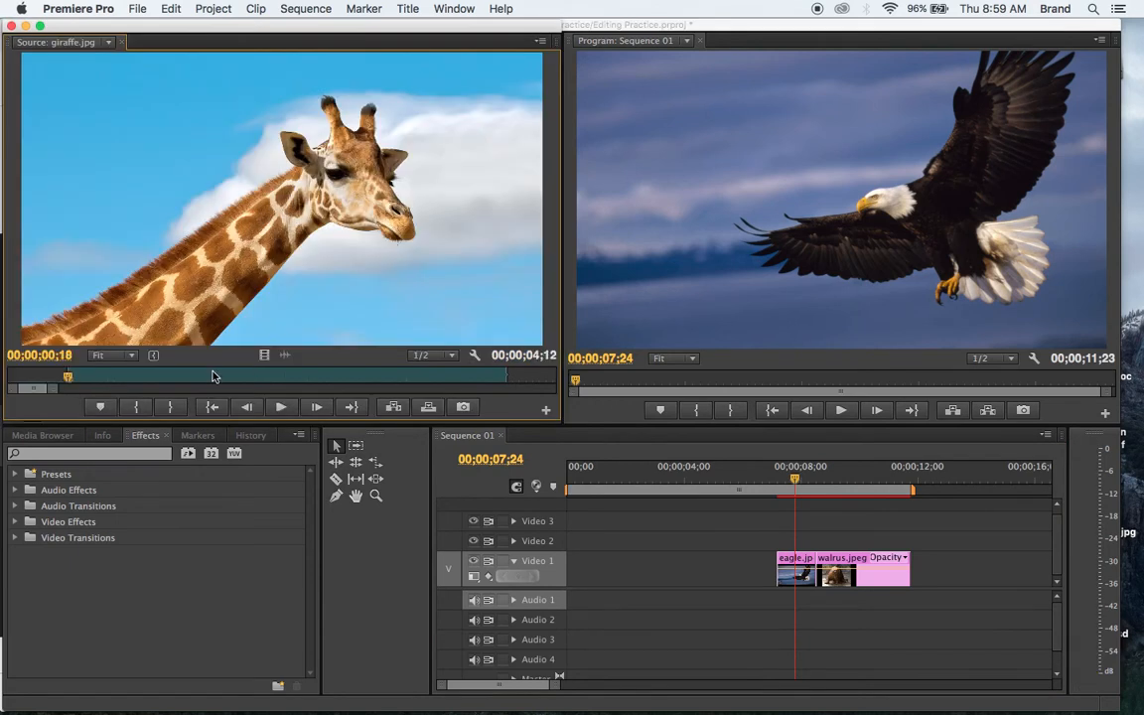
click(349, 377)
key(o)
drag(305, 234, 696, 574)
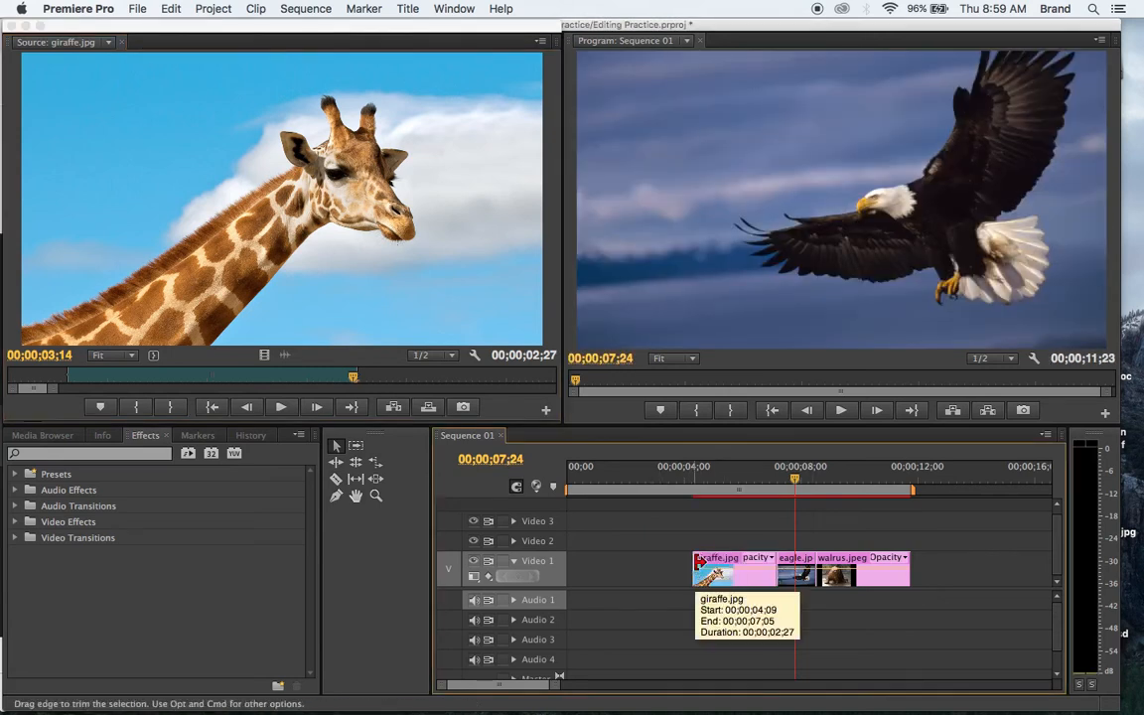
- Trim the giraffe clip's start slightly later and scale the clip to the frame size
mouse_move(697, 562)
mouse_down()
mouse_move(641, 566)
mouse_move(702, 574)
mouse_up()
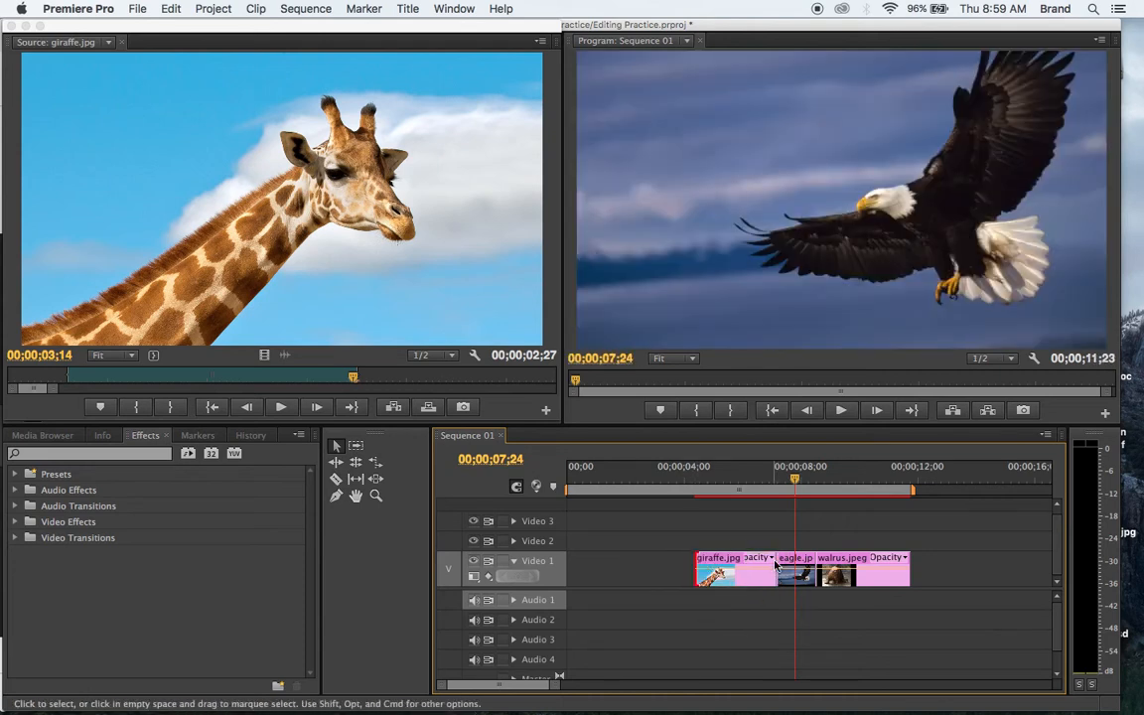
mouse_move(776, 562)
mouse_down()
mouse_move(755, 559)
mouse_move(775, 559)
mouse_up()
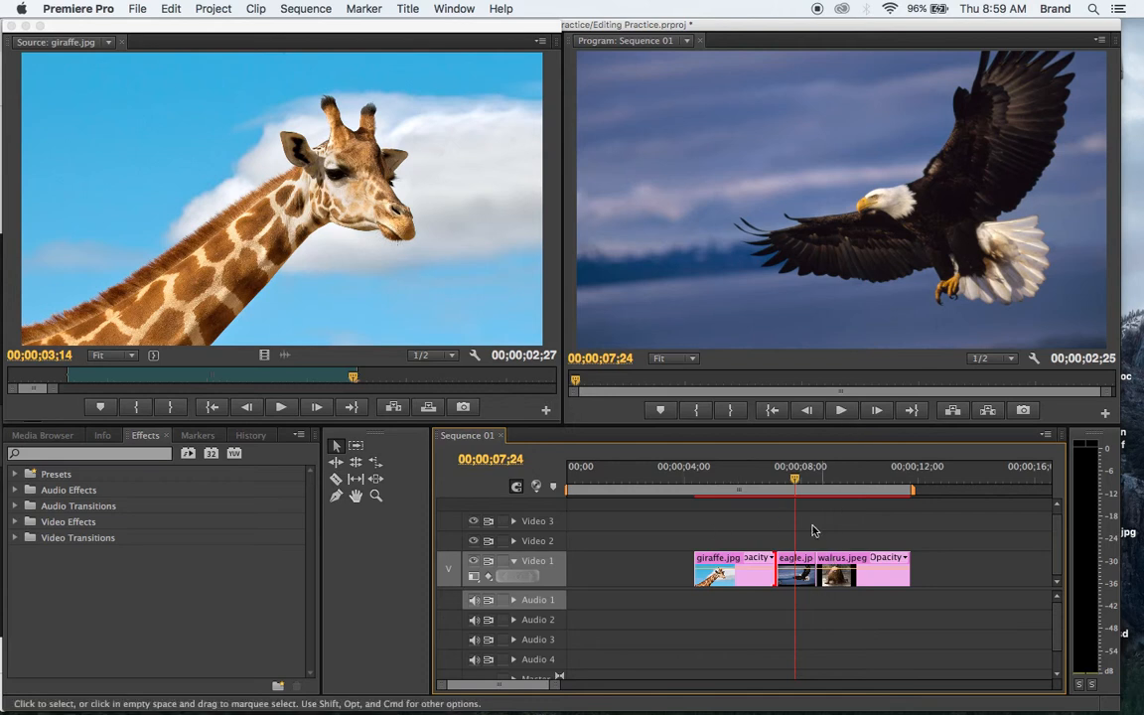
right_click(731, 578)
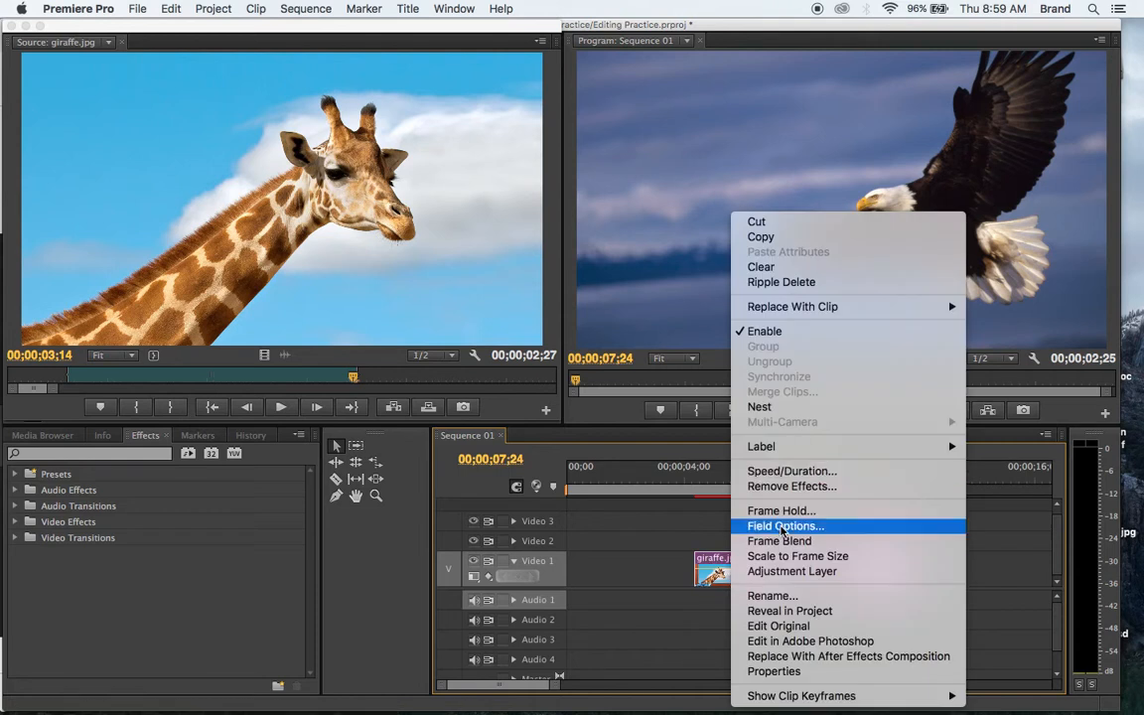
click(782, 556)
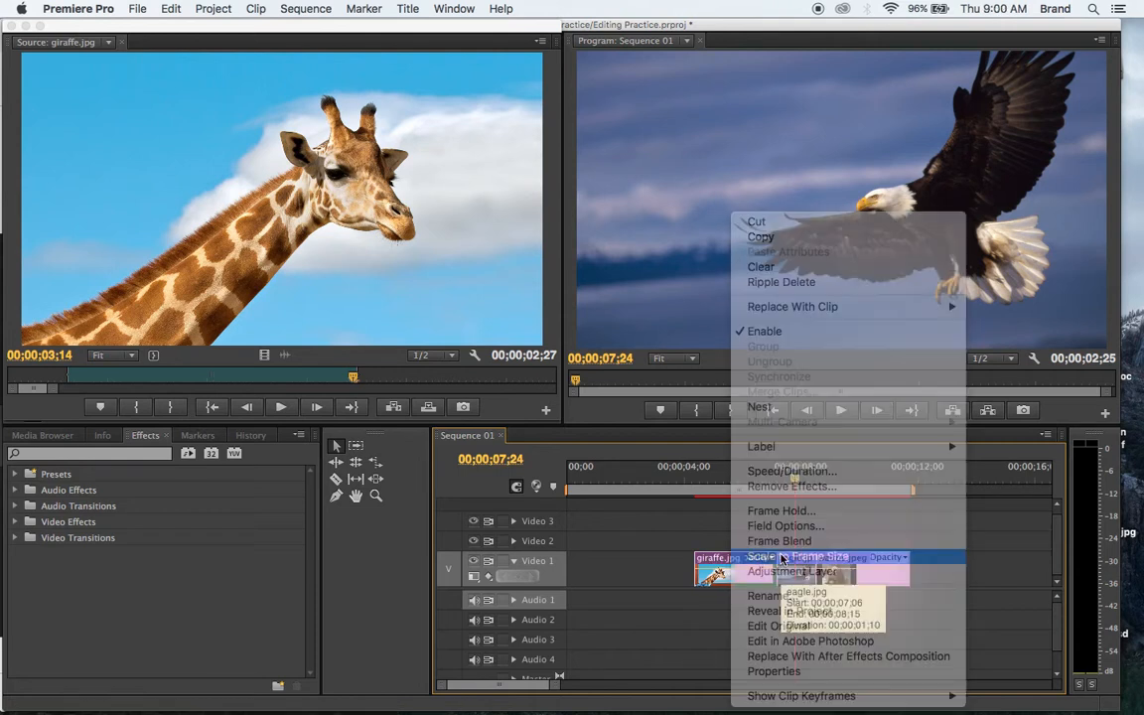
- Select the giraffe, eagle and walrus clips and apply Scale to Frame Size, with the playhead on the walrus at 00;00;10;02
drag(925, 532, 687, 594)
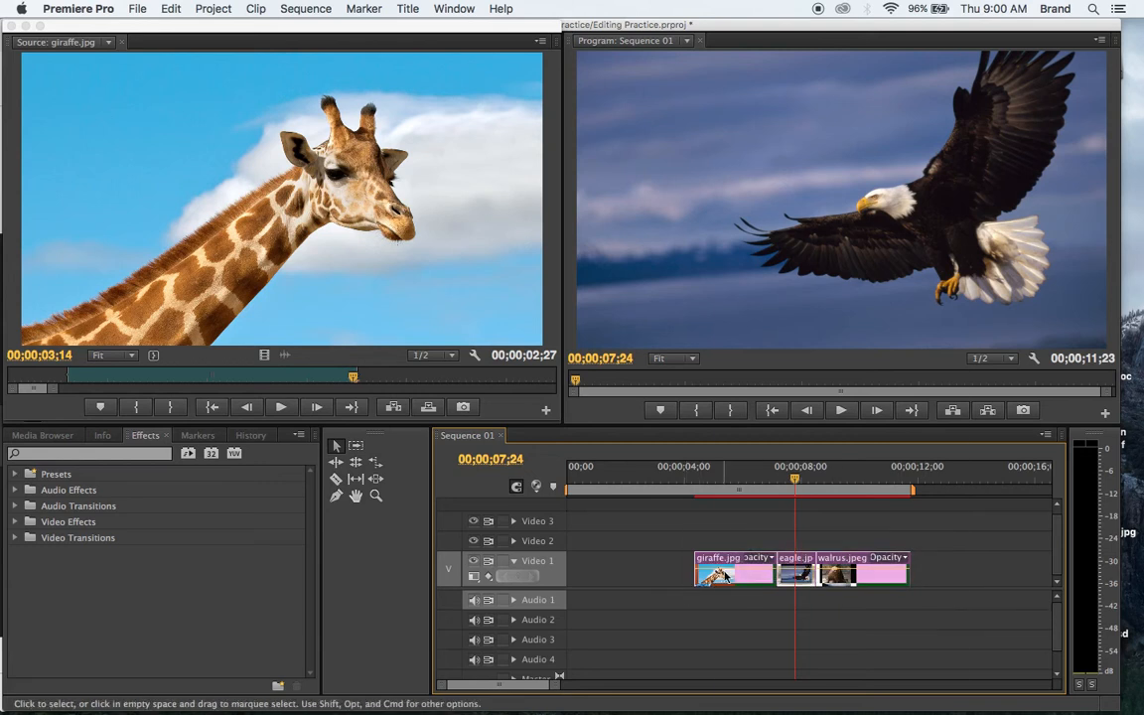
right_click(724, 576)
click(753, 577)
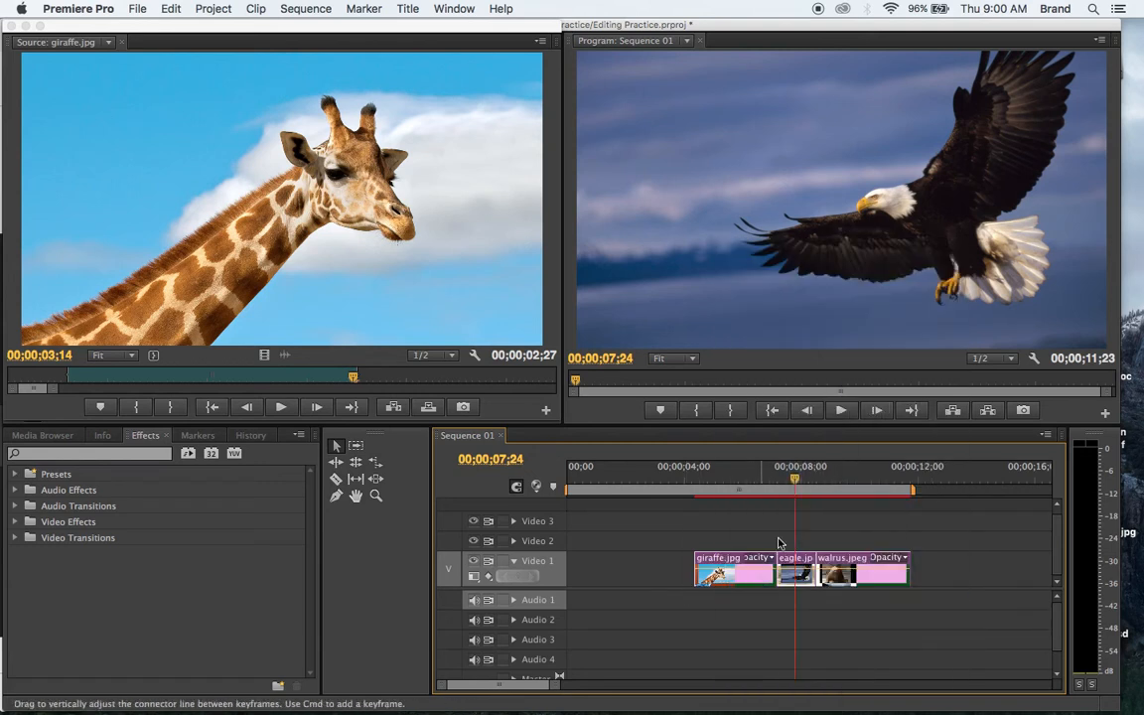
drag(796, 480, 861, 484)
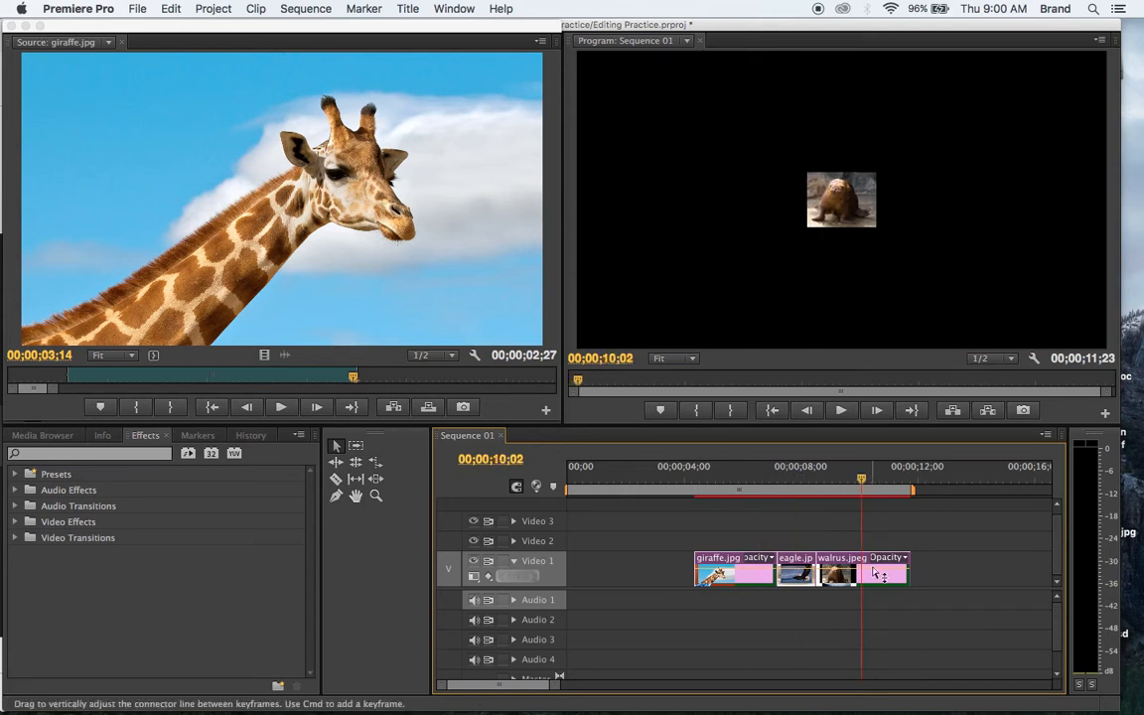
right_click(874, 577)
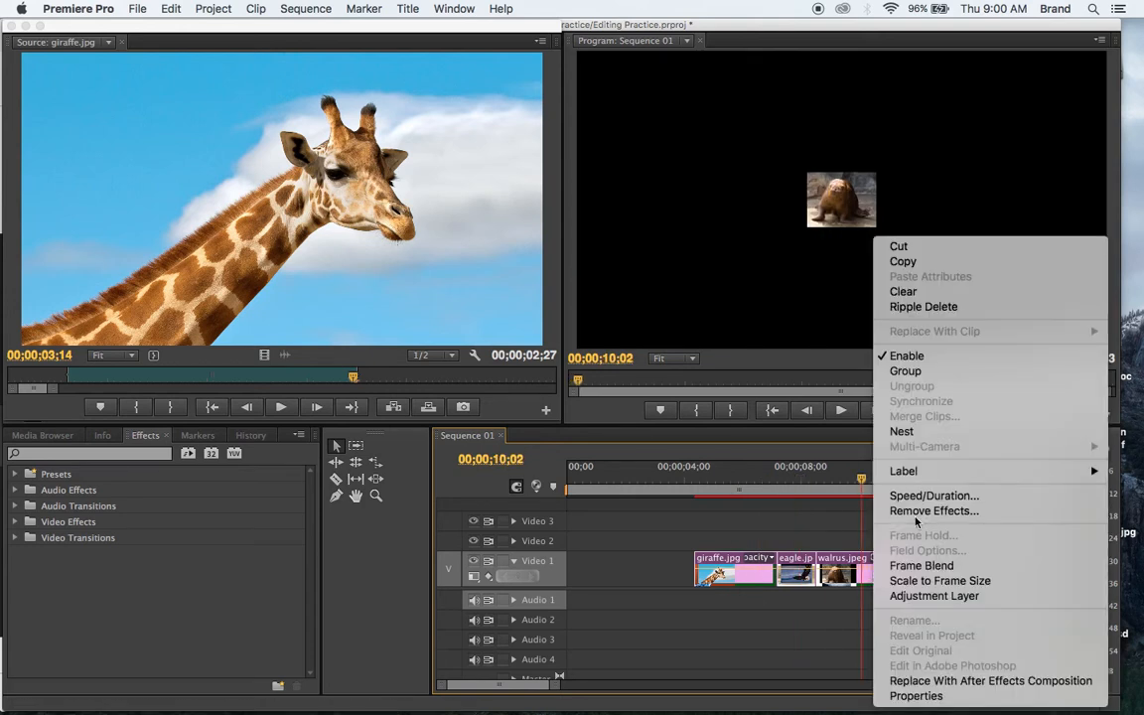
click(914, 581)
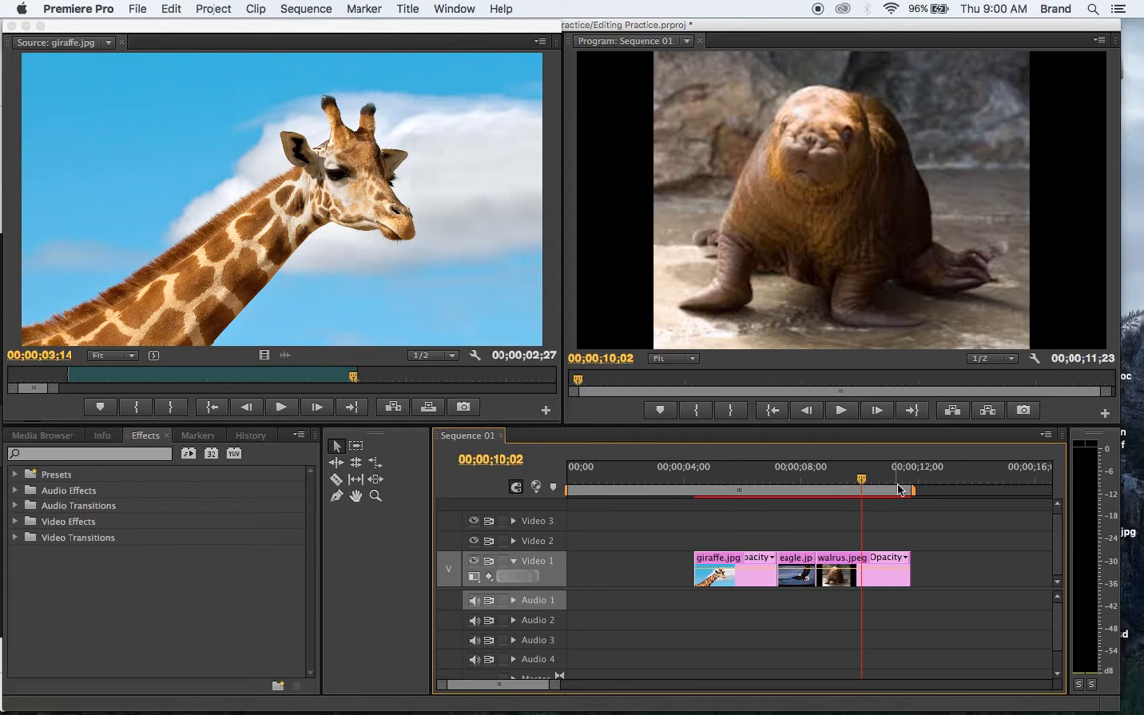
- Extend the end of the sequence's work area past the walrus clip to about 00;00;16;00
drag(911, 490, 1029, 508)
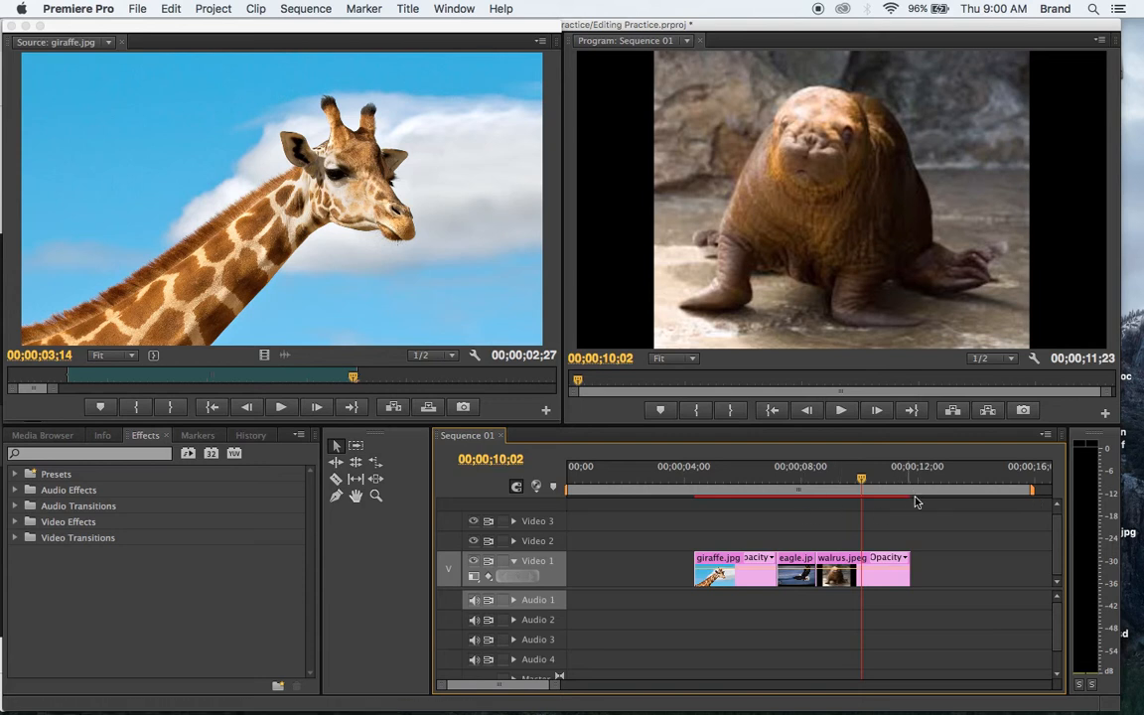
- Render the sequence's work area and place the playhead at 00;00;03;14
key(Return)
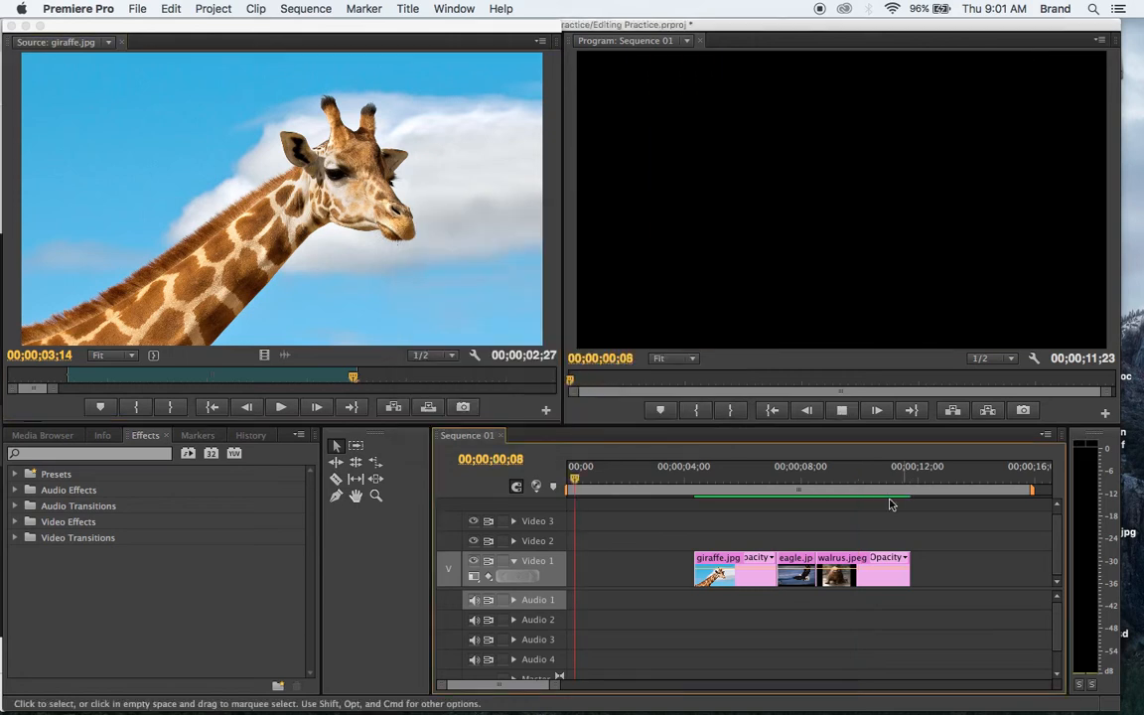
drag(722, 480, 669, 526)
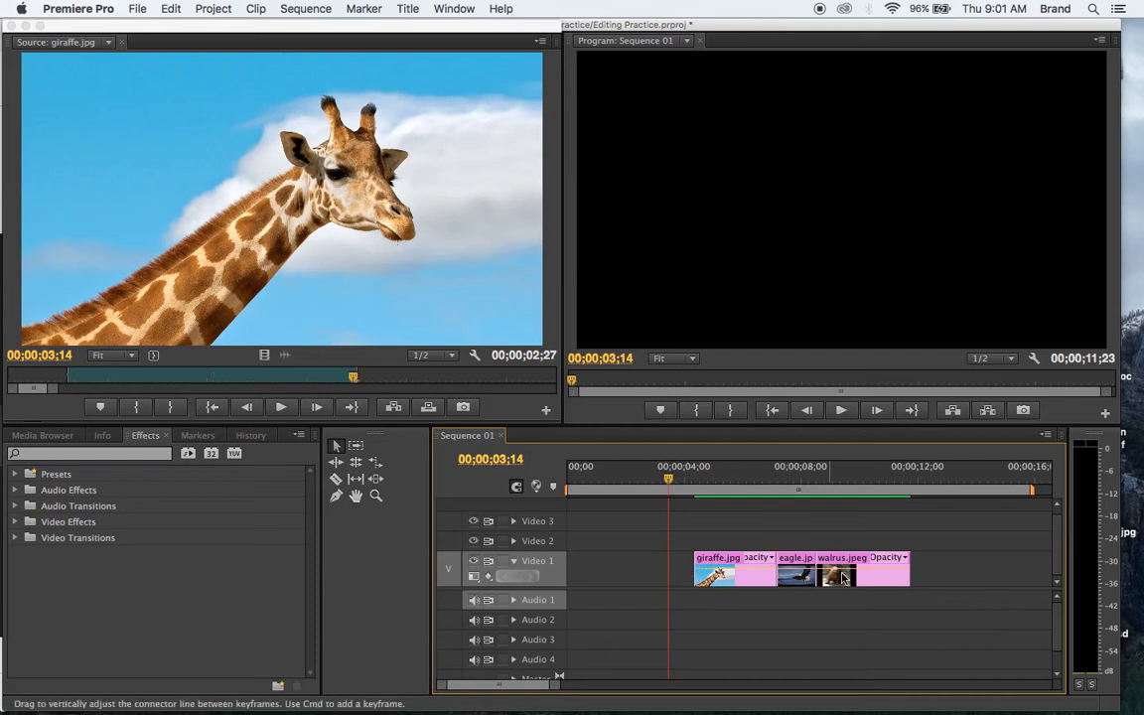
- Move the walrus clip on Video 1 so that it ends directly where the giraffe clip starts
drag(859, 561, 645, 583)
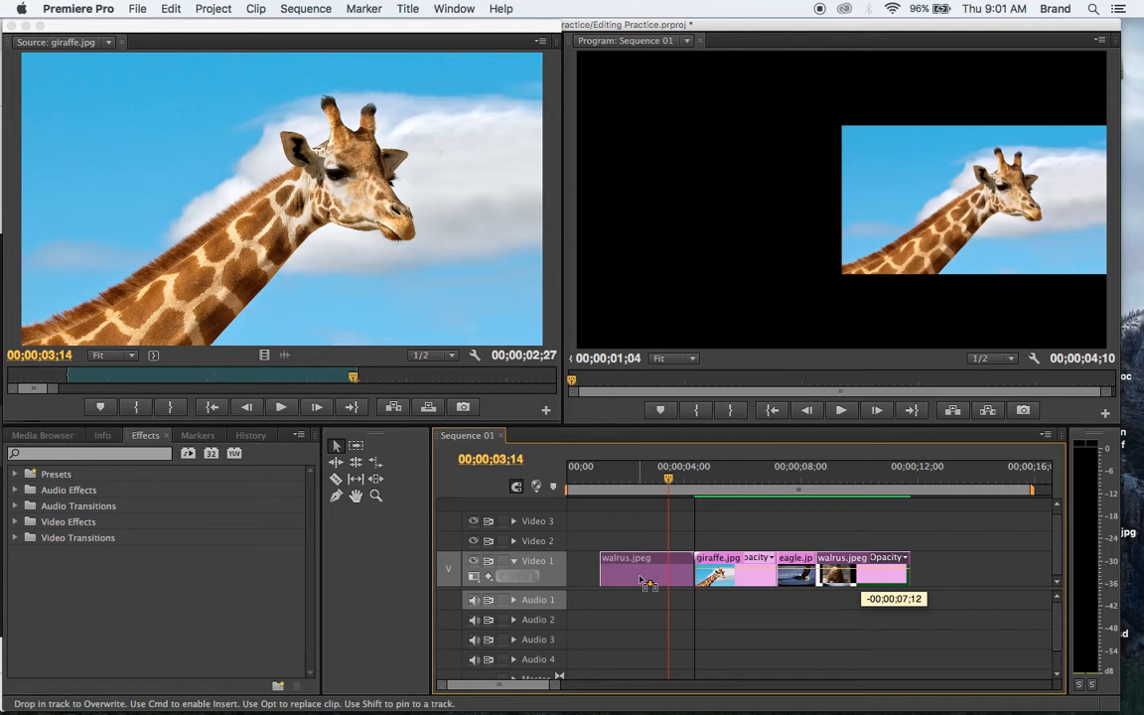
drag(643, 584, 650, 584)
drag(650, 584, 650, 585)
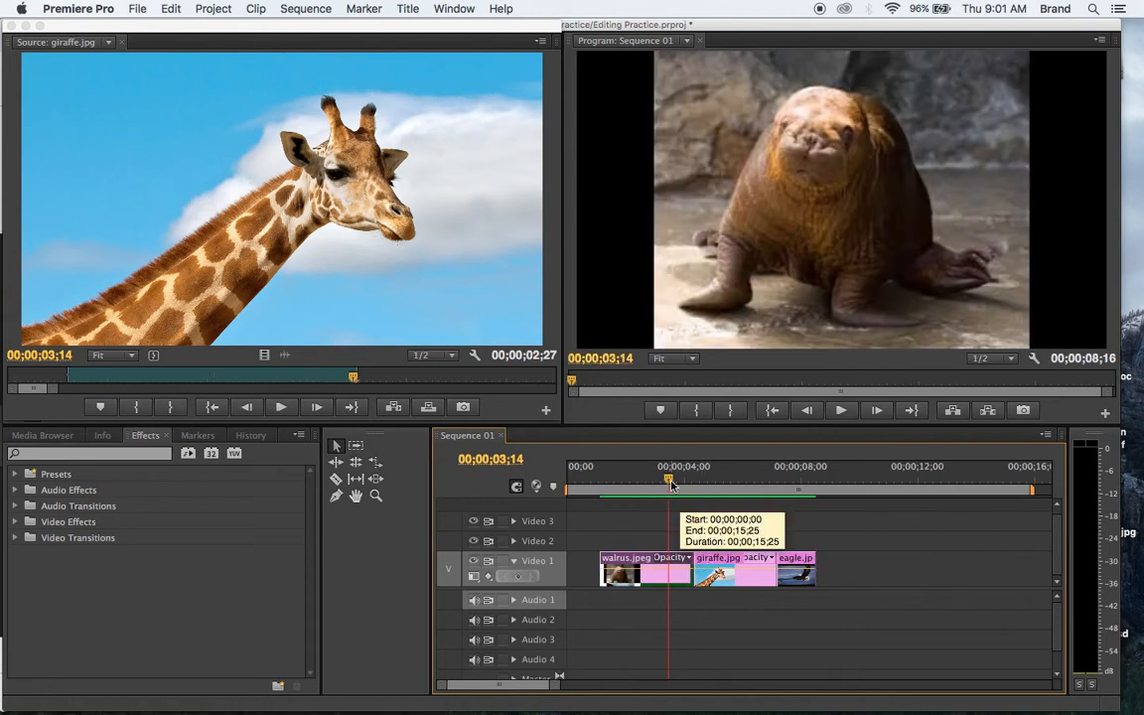
- Scrub the sequence playhead onto the giraffe clip and step it back frame by frame to exactly 00;00;05;00
drag(670, 483, 541, 544)
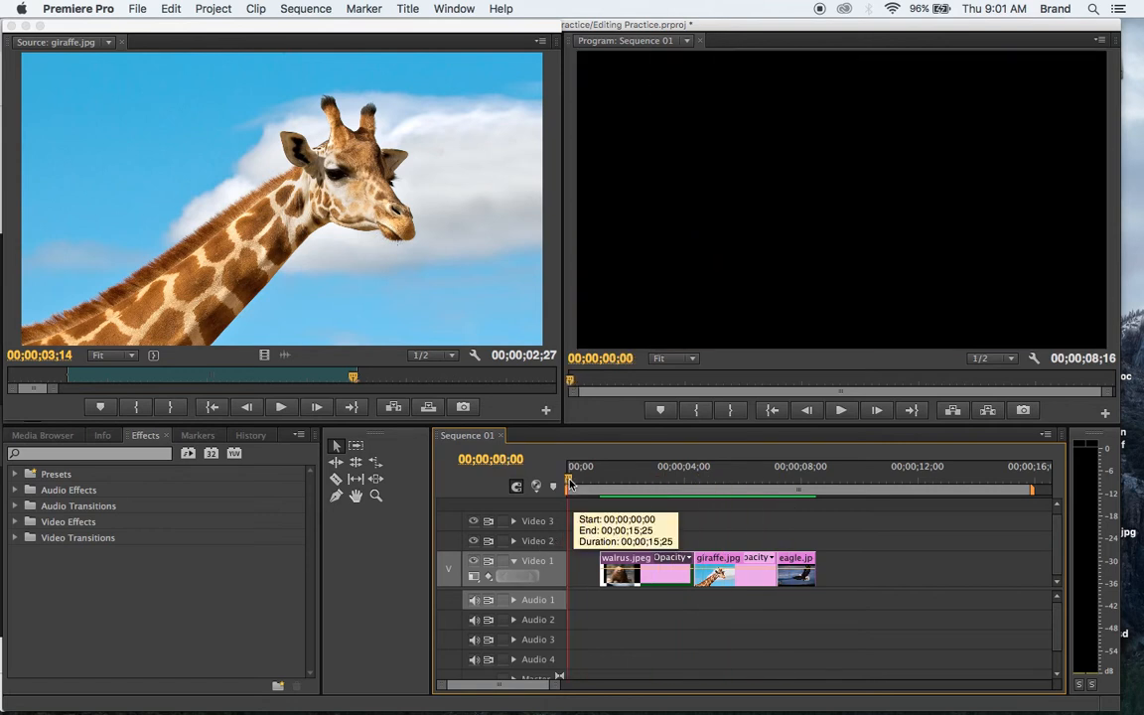
mouse_move(570, 486)
mouse_down()
mouse_move(602, 494)
mouse_move(579, 493)
mouse_up()
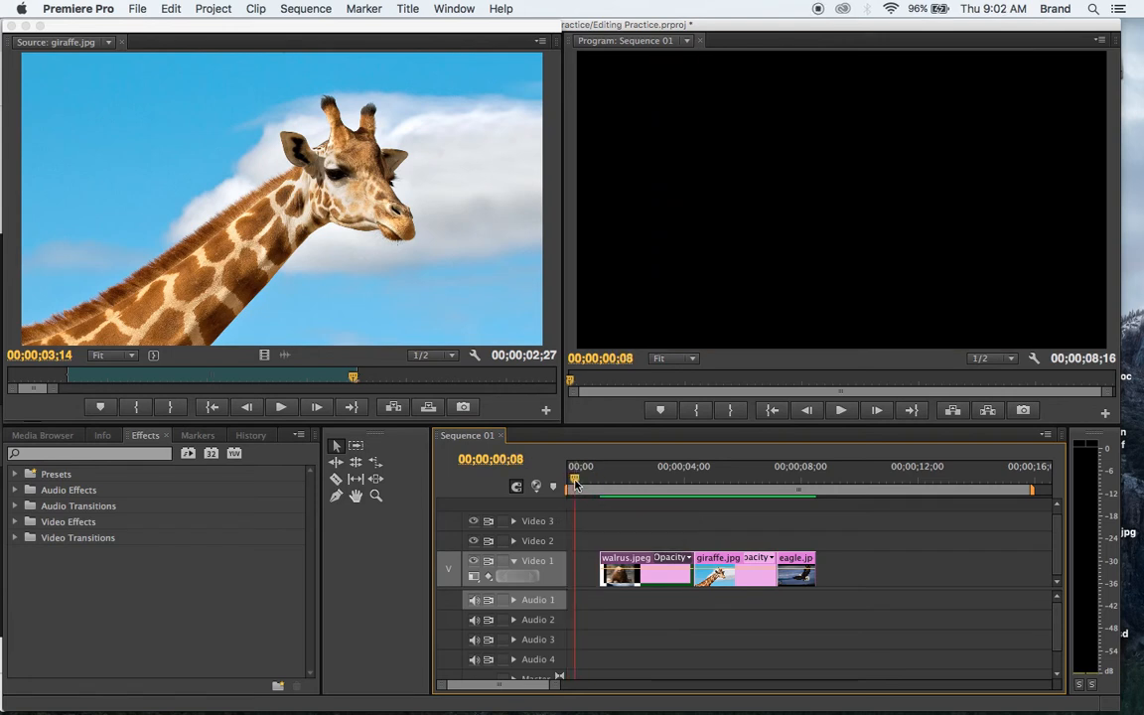
click(578, 479)
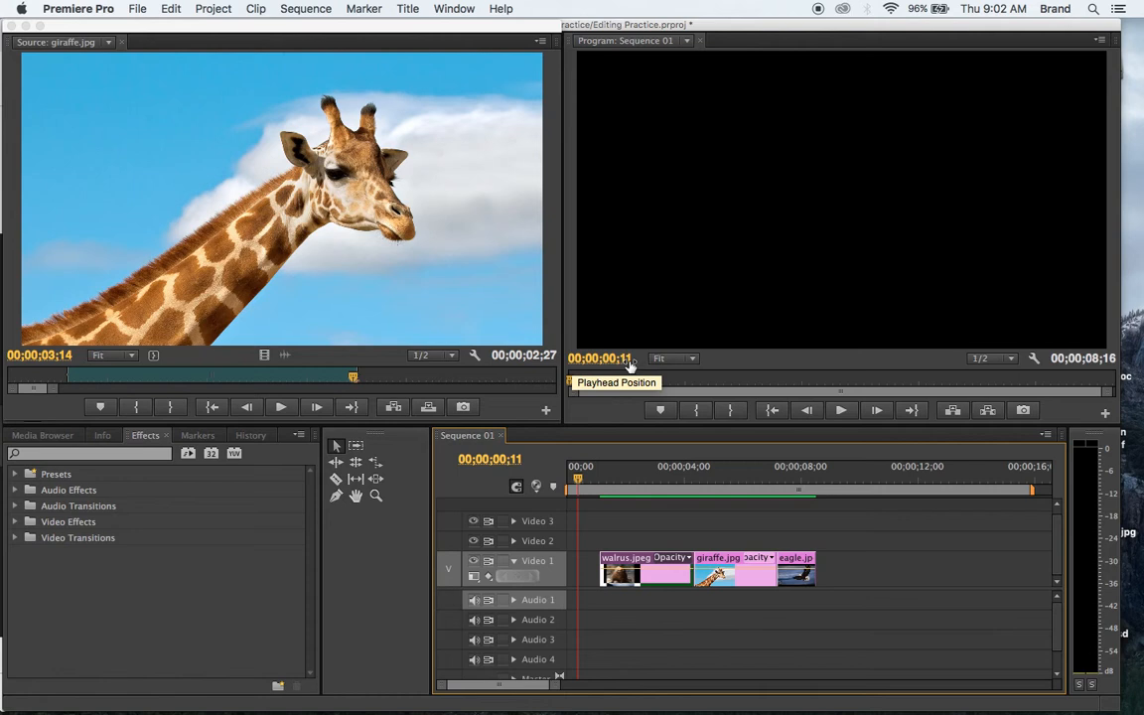
drag(577, 483, 739, 529)
key(Left)
key(Left)
key(Left)
key(Left)
key(Left)
key(Left)
key(Left)
key(Left)
key(Left)
key(Left)
key(Left)
key(Left)
key(Left)
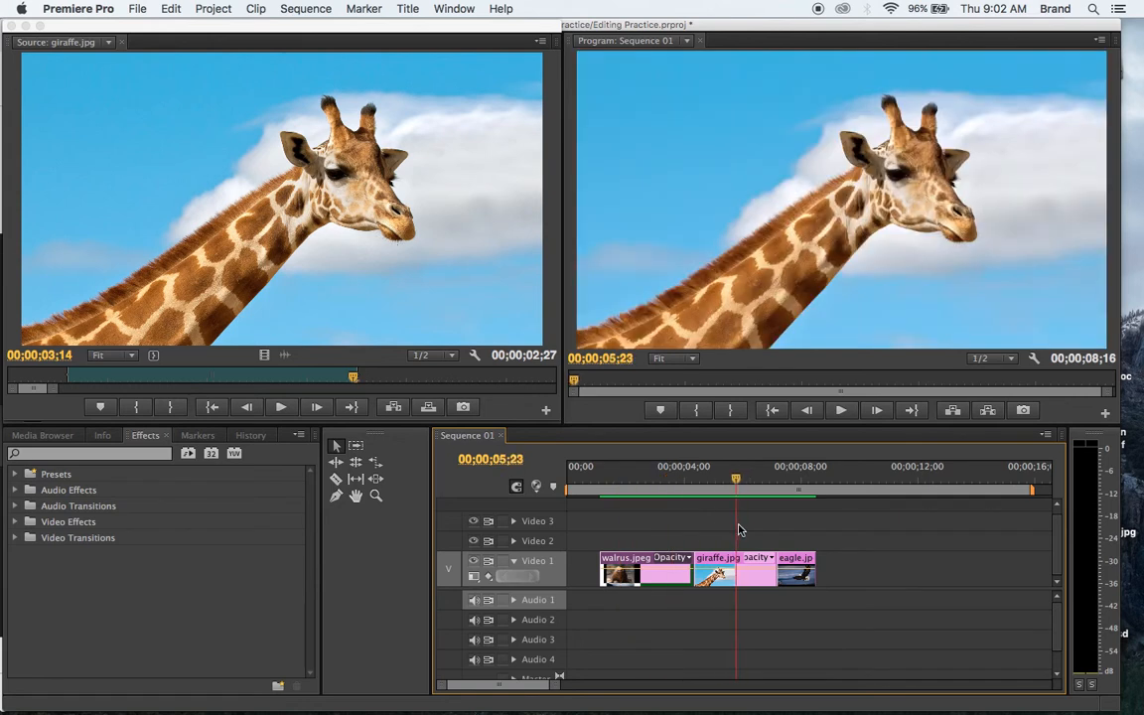
key(Left)
key(Left)
key(Left)
key(Left)
key(Left)
key(Left)
key(Left)
key(Left)
key(Left)
key(Left)
key(Left)
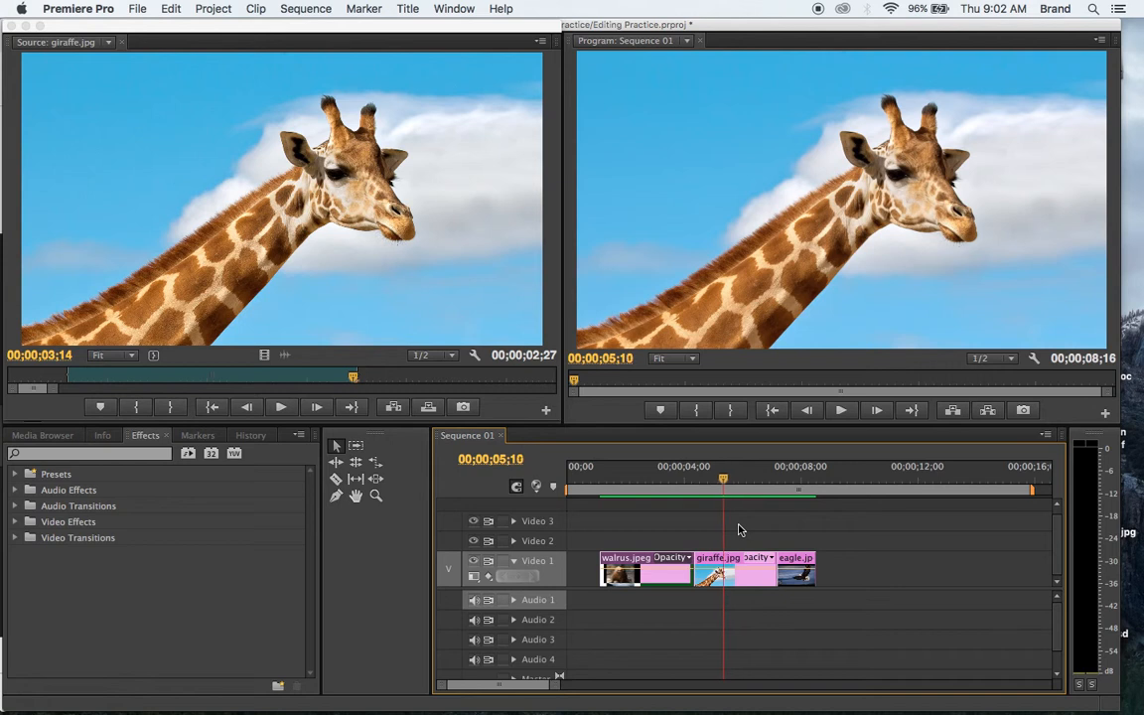
key(Left)
key(Left)
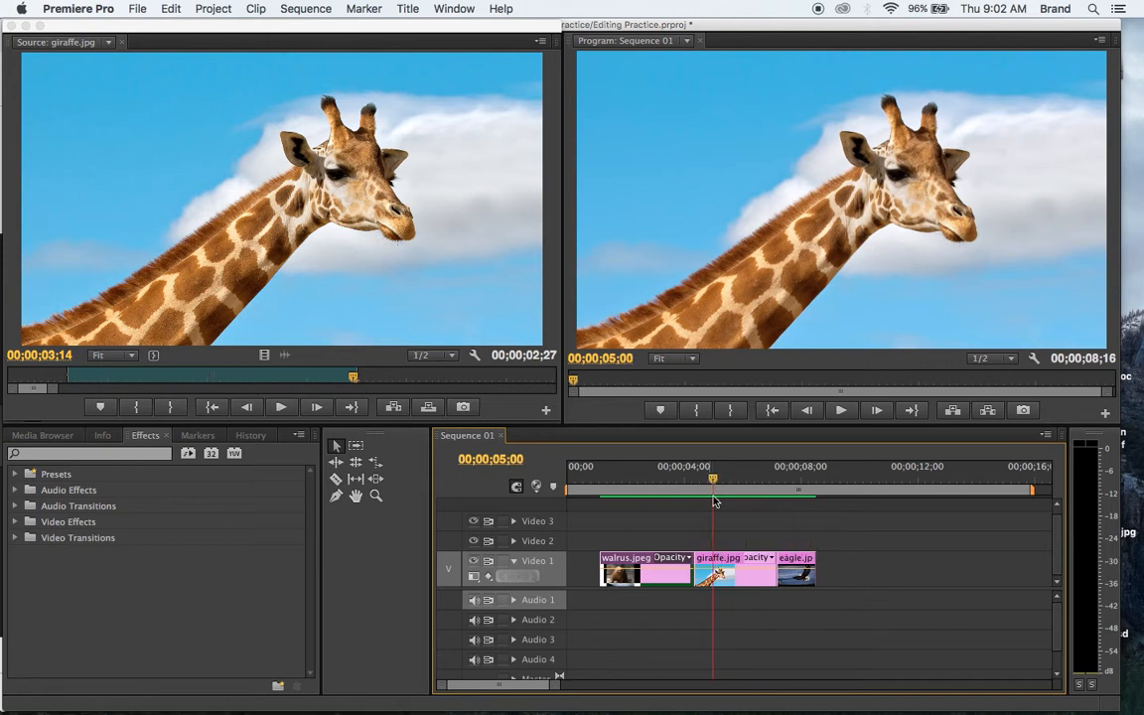
- Select the walrus, giraffe and eagle clips and move them together so the walrus starts at the playhead at 00;00;05;00
drag(839, 534, 577, 618)
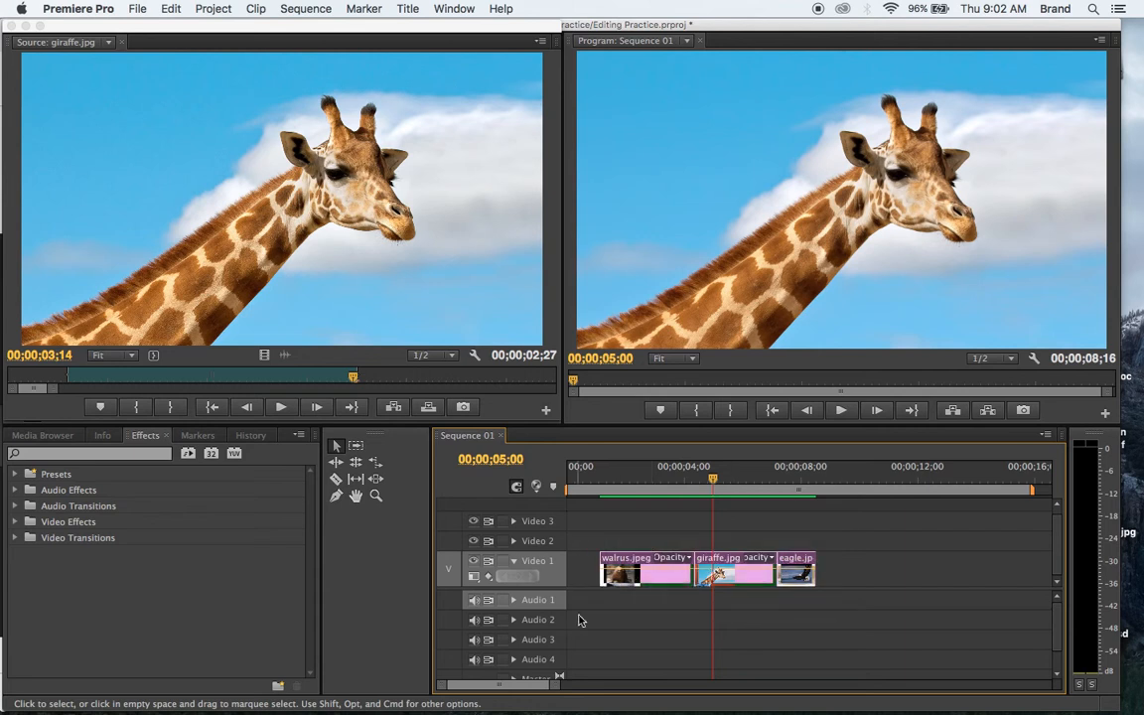
drag(657, 571, 774, 571)
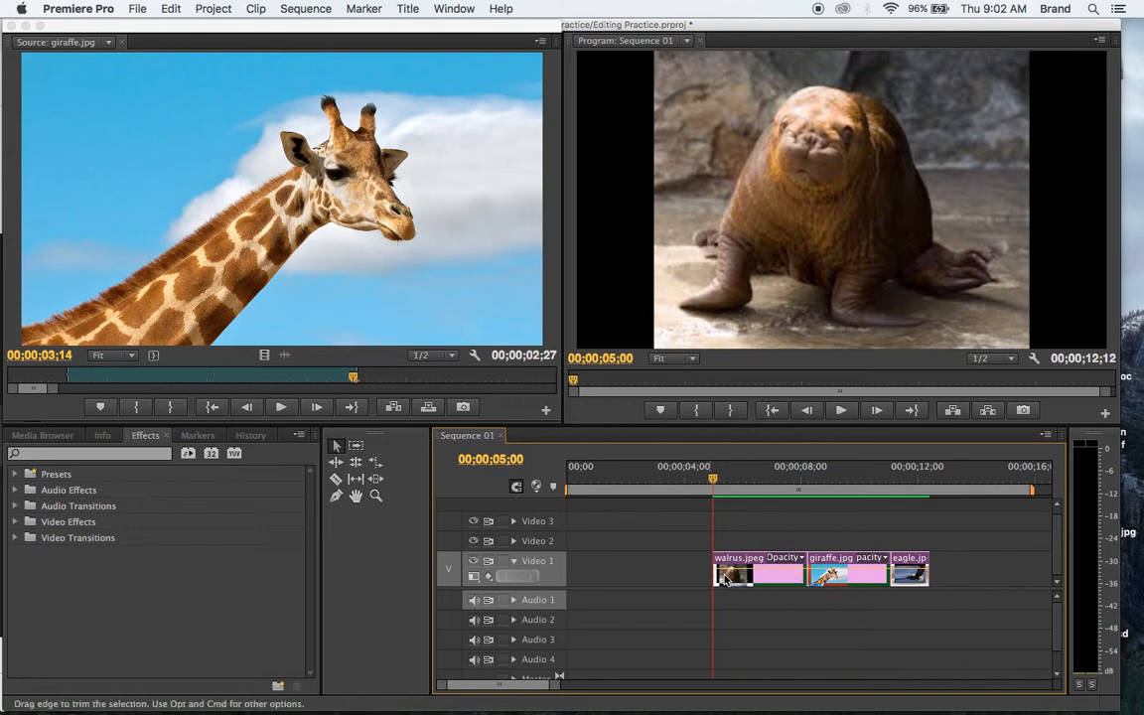
click(139, 439)
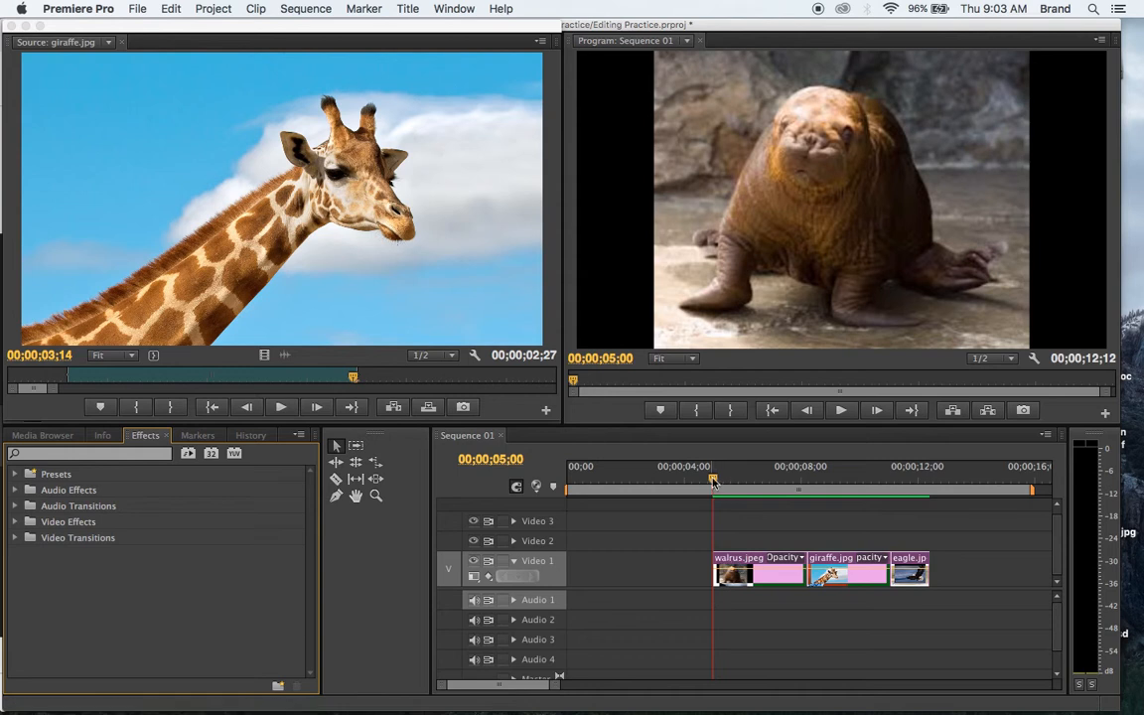
- Play back the sequence from just before the walrus clip to review the clip order
drag(715, 492, 703, 489)
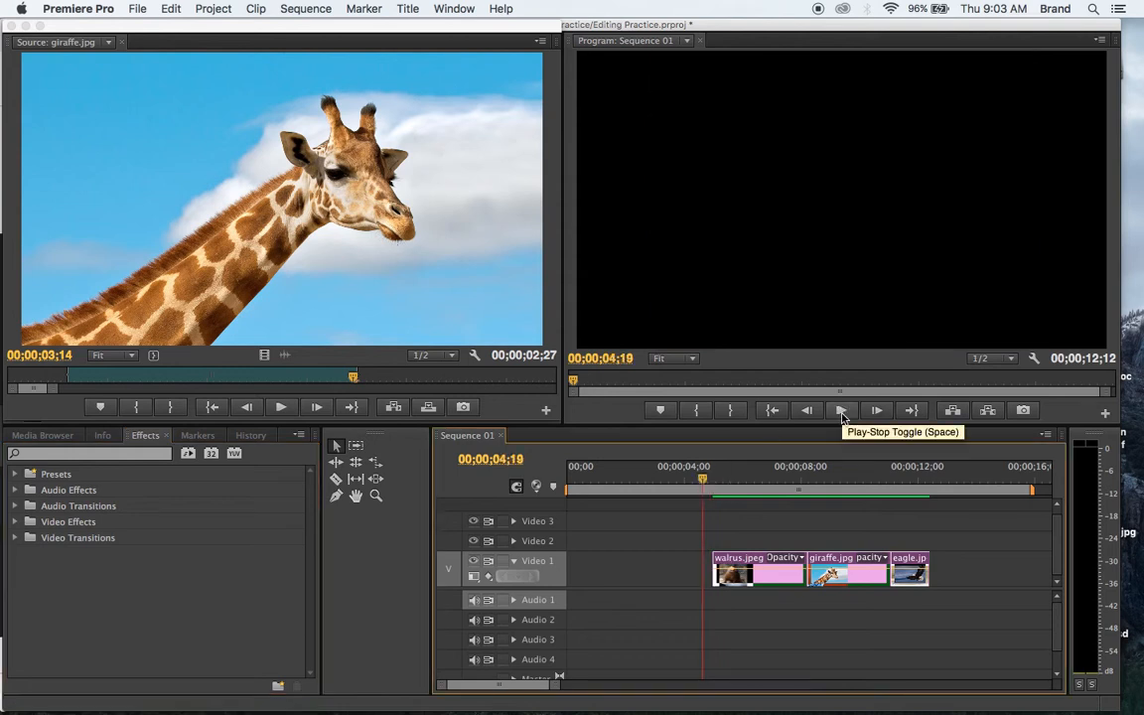
click(840, 411)
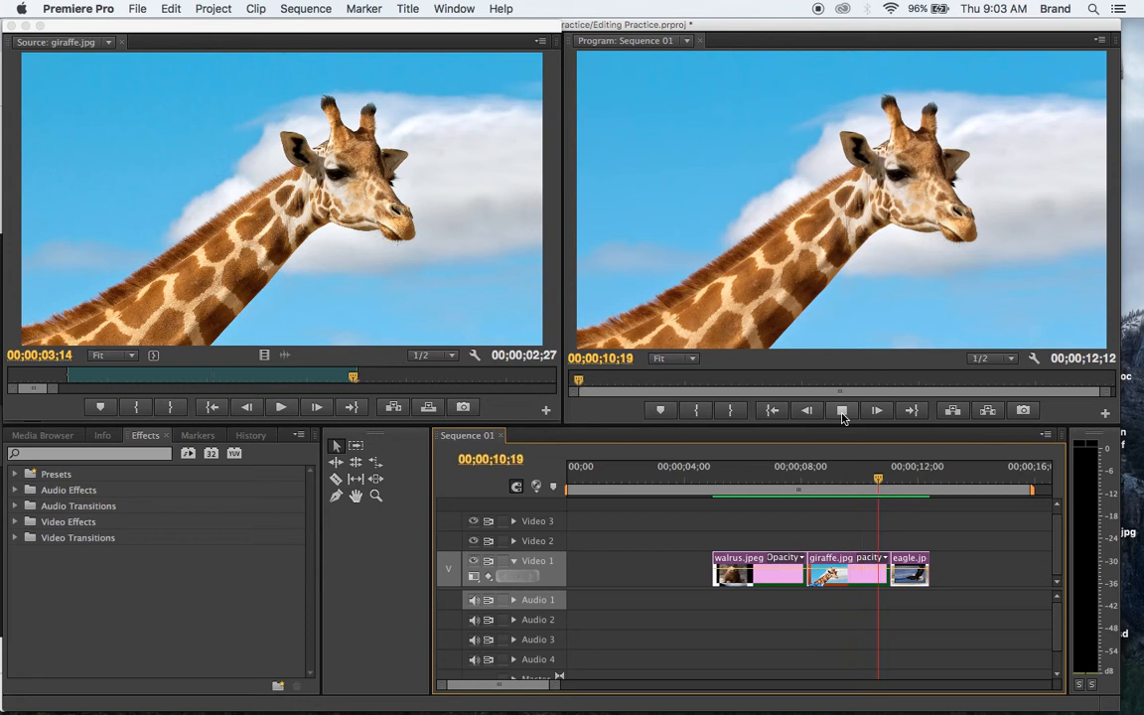
click(842, 417)
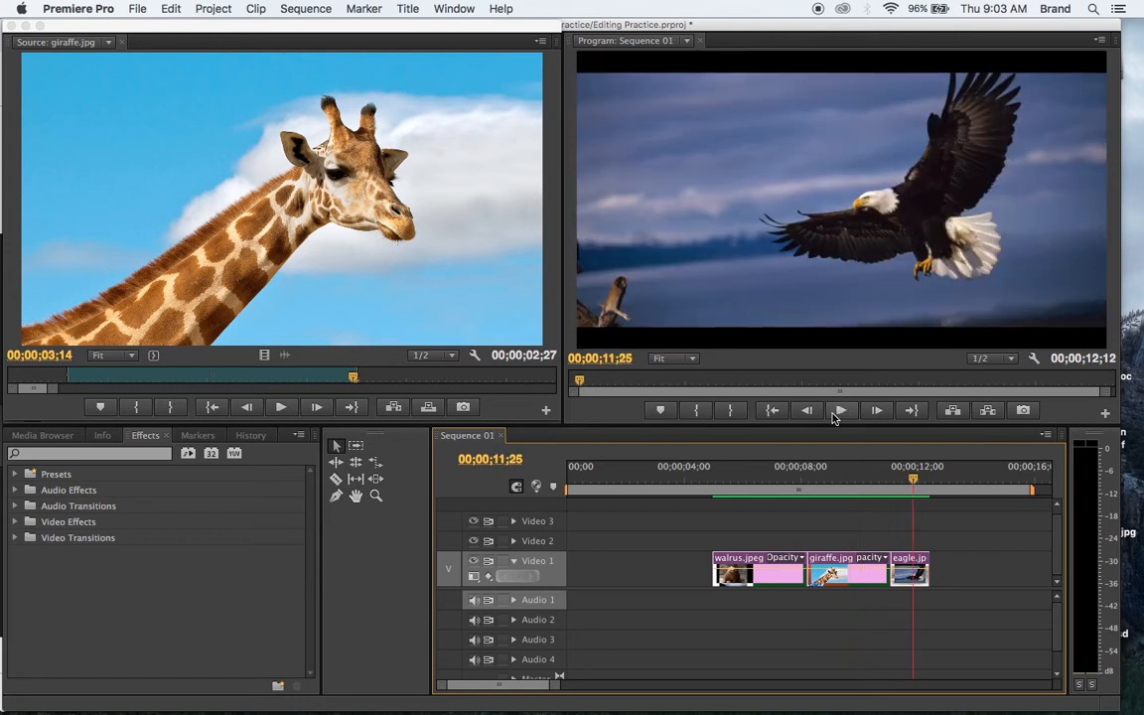
drag(714, 484, 711, 484)
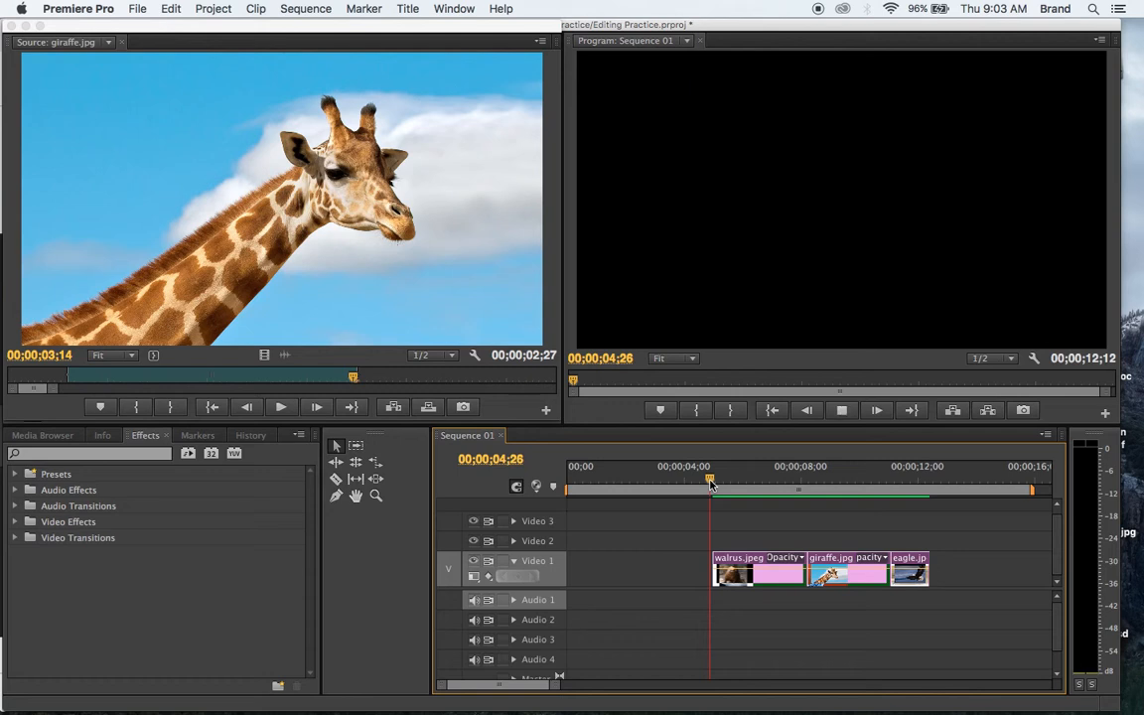
key(space)
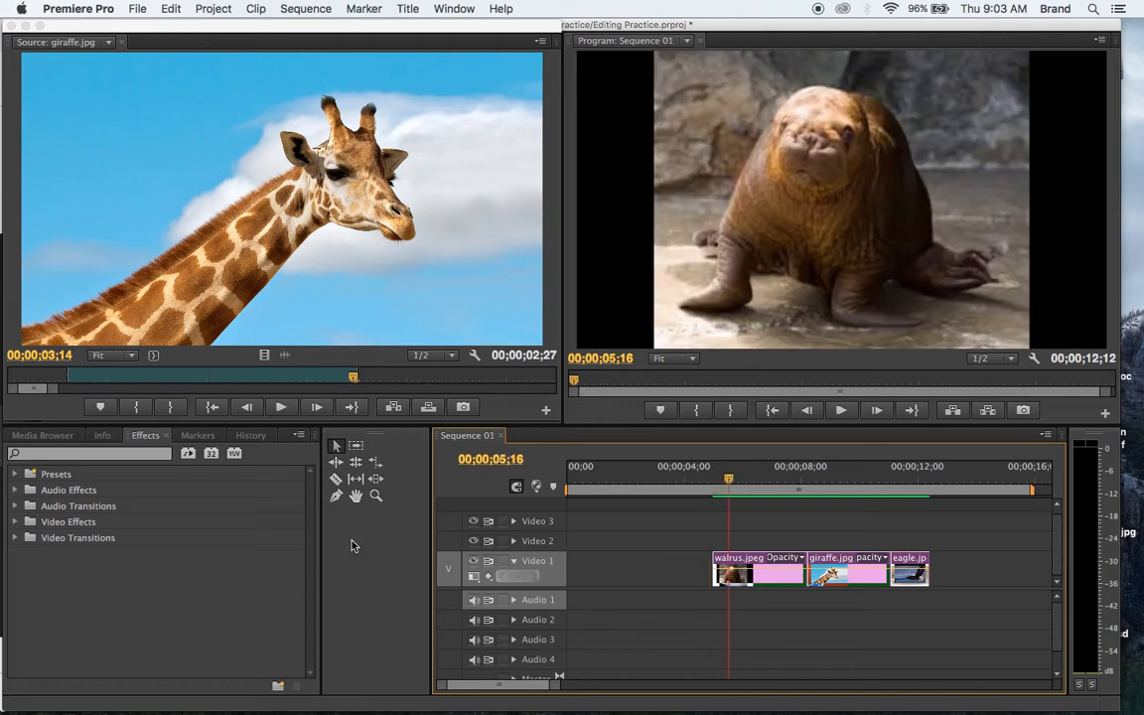
- Apply the Cross Dissolve video transition to the start of the walrus clip
click(16, 538)
click(26, 570)
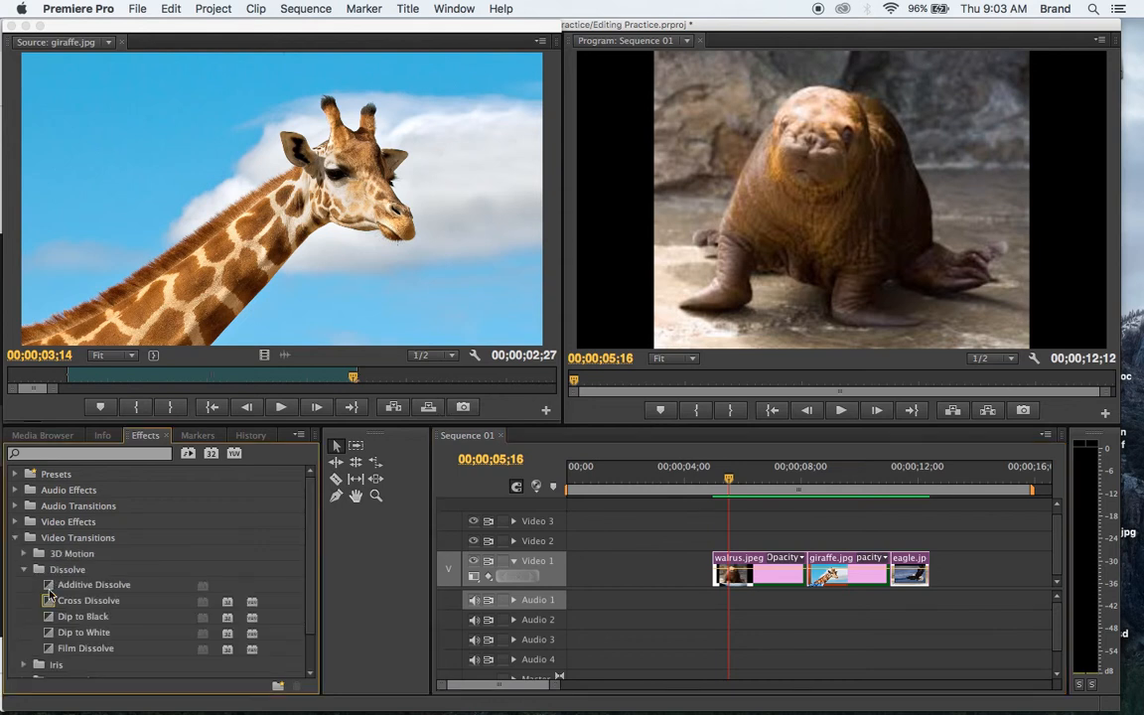
drag(49, 603, 727, 574)
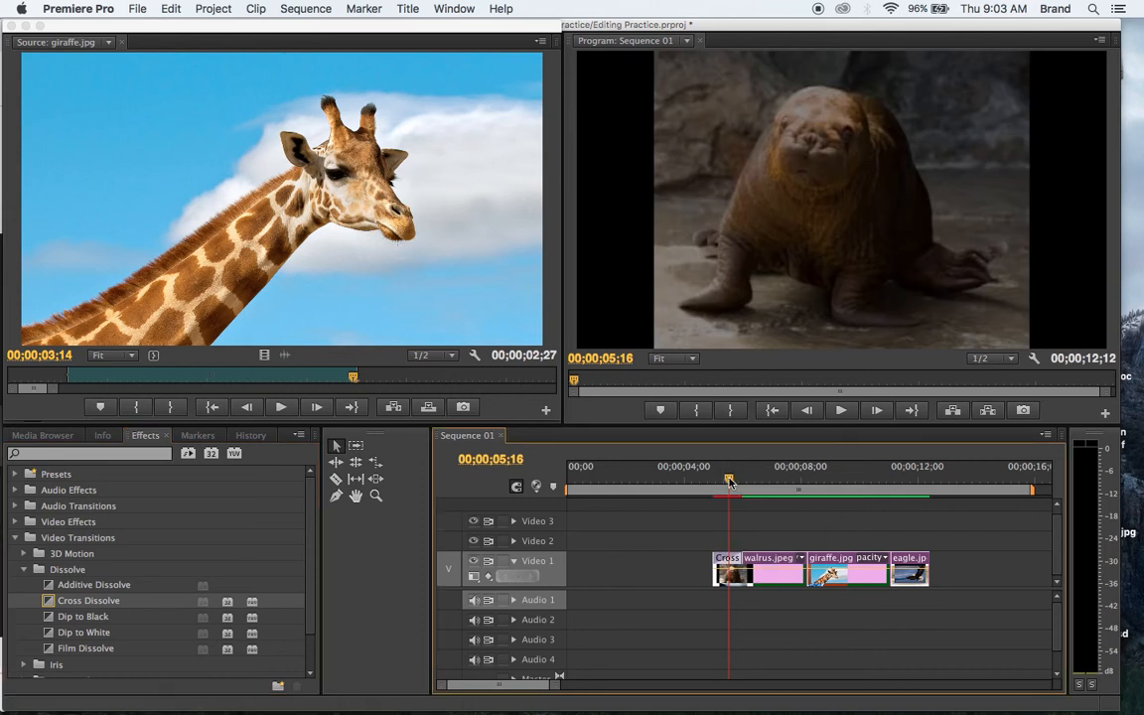
- Play back the Cross Dissolve on the walrus clip and shorten it slightly, leaving the playhead at 00;00;06;00
drag(729, 483, 707, 484)
key(space)
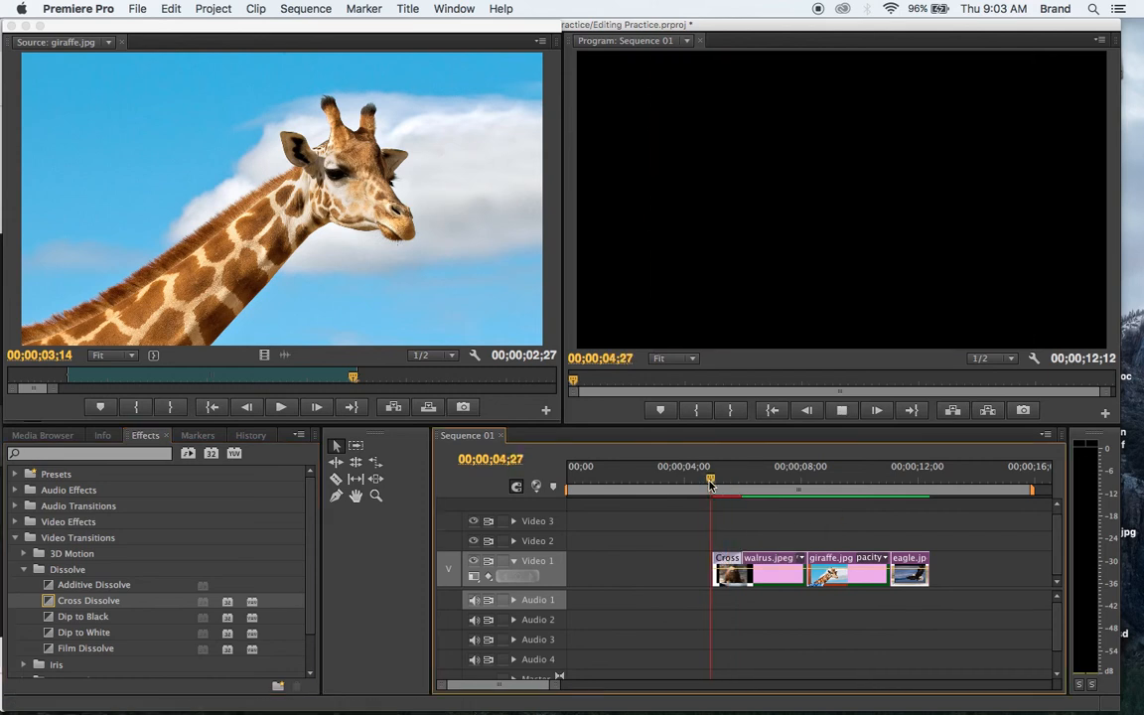
key(space)
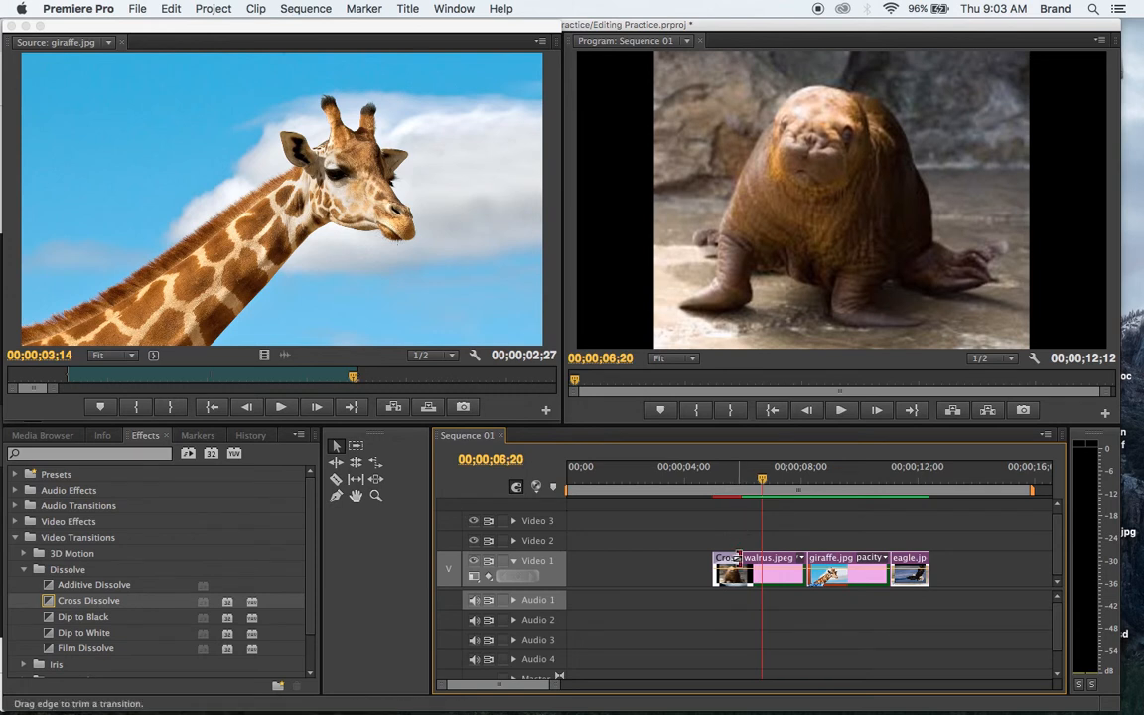
mouse_move(737, 558)
mouse_down()
mouse_move(779, 560)
mouse_move(732, 562)
mouse_up()
drag(743, 480, 742, 511)
- Apply the Center Split slide transition at the cut between the walrus and giraffe clips
click(24, 570)
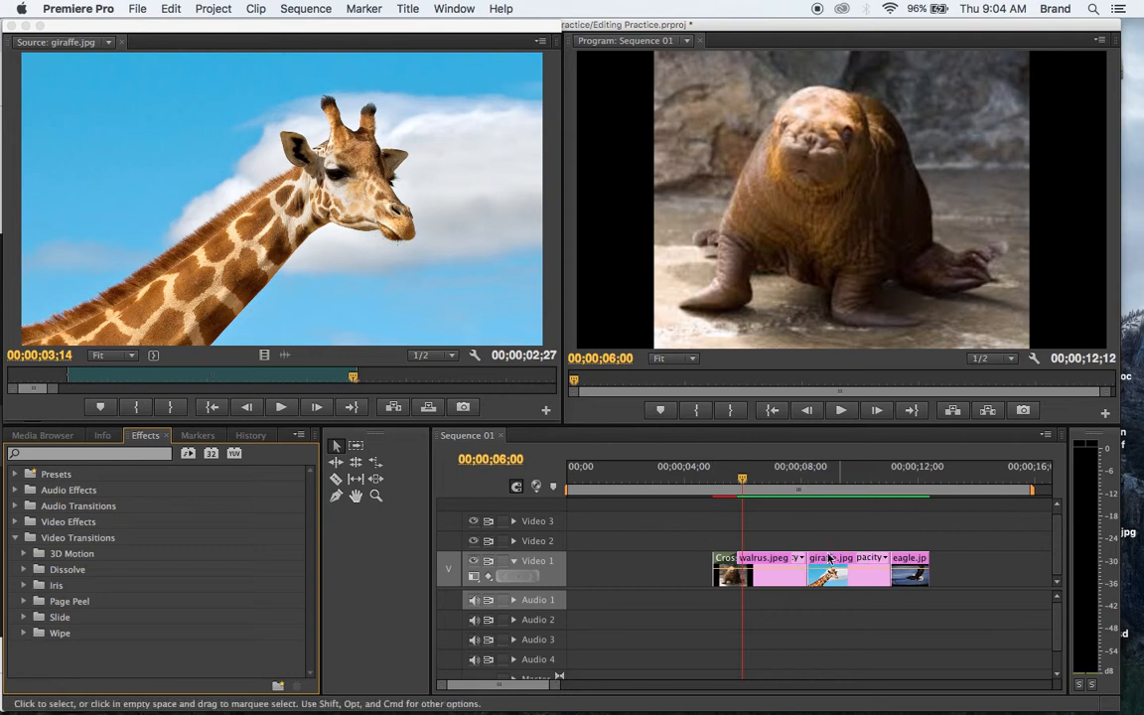
click(25, 616)
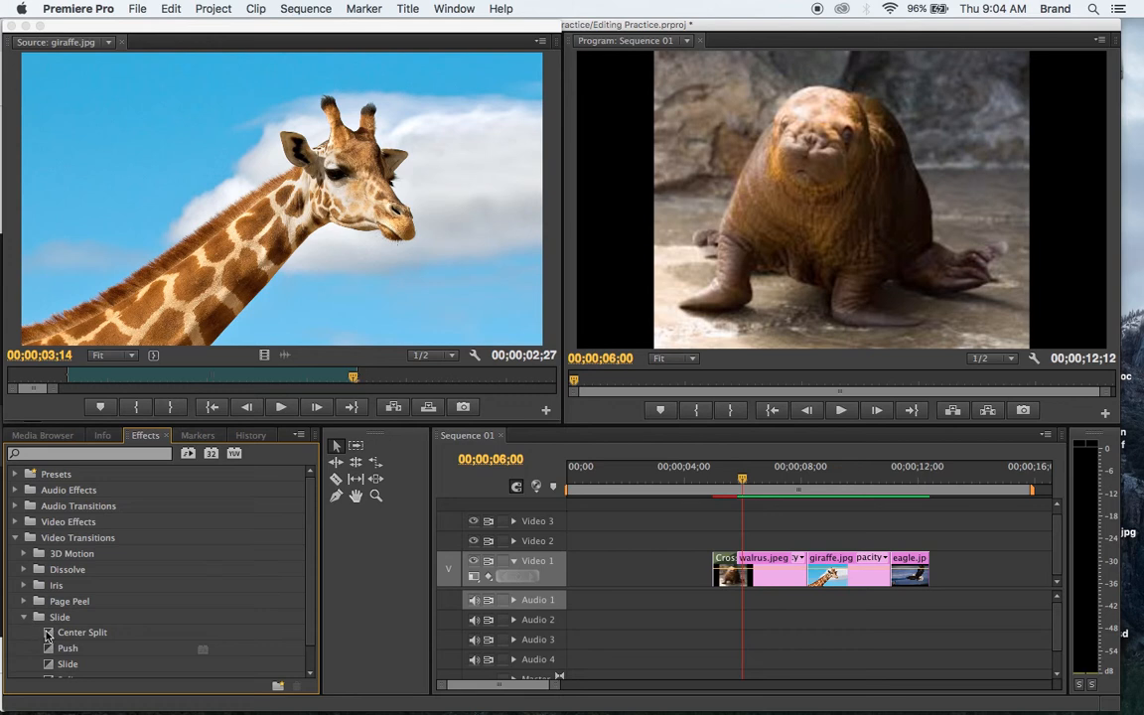
drag(49, 636, 812, 570)
- Play back the sequence through the Center Split transition and return the playhead to 00;00;04;23
click(782, 479)
drag(782, 479, 708, 482)
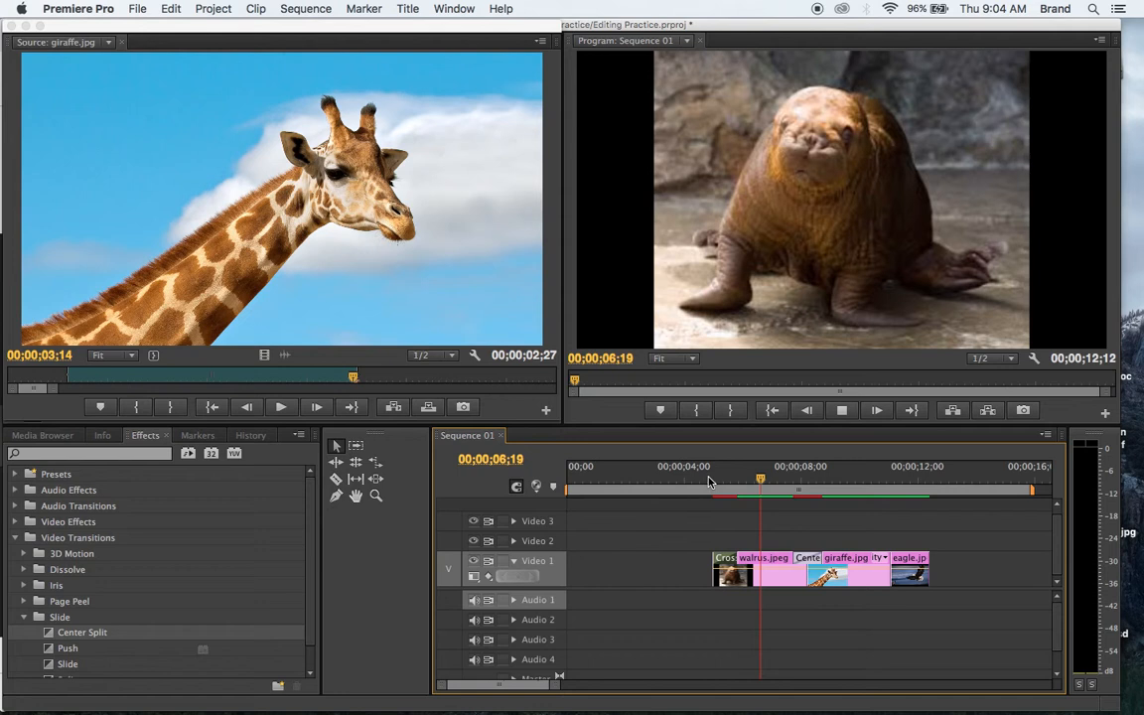
key(space)
key(space)
key(space)
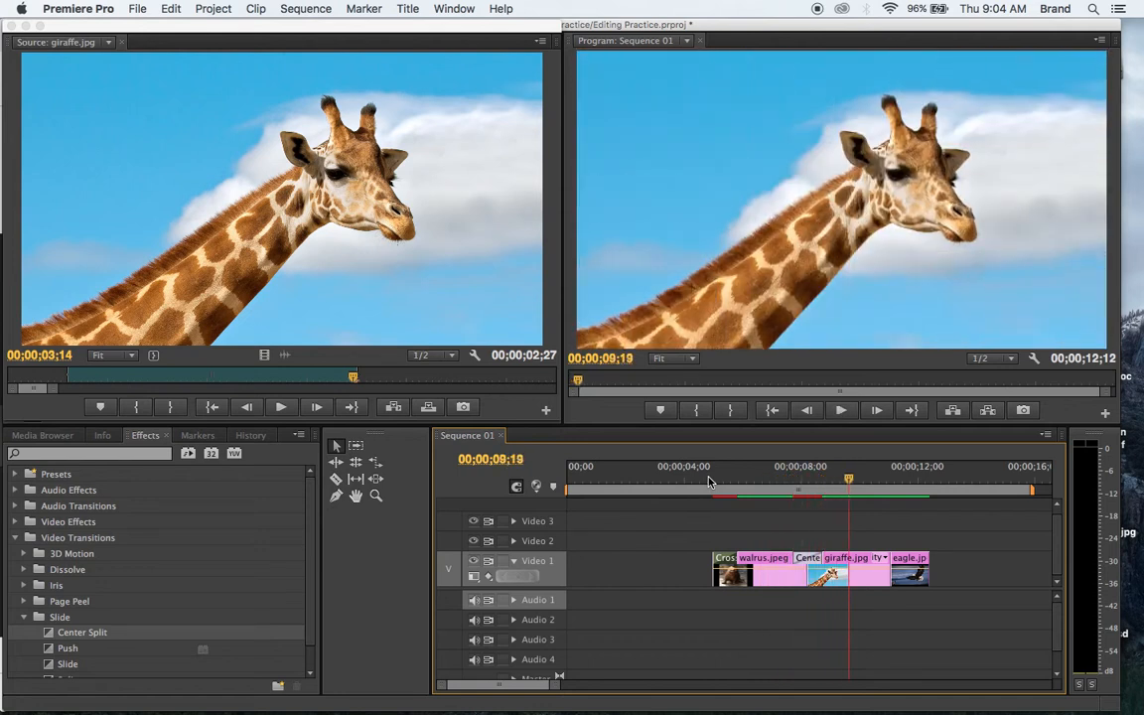
drag(775, 482, 708, 487)
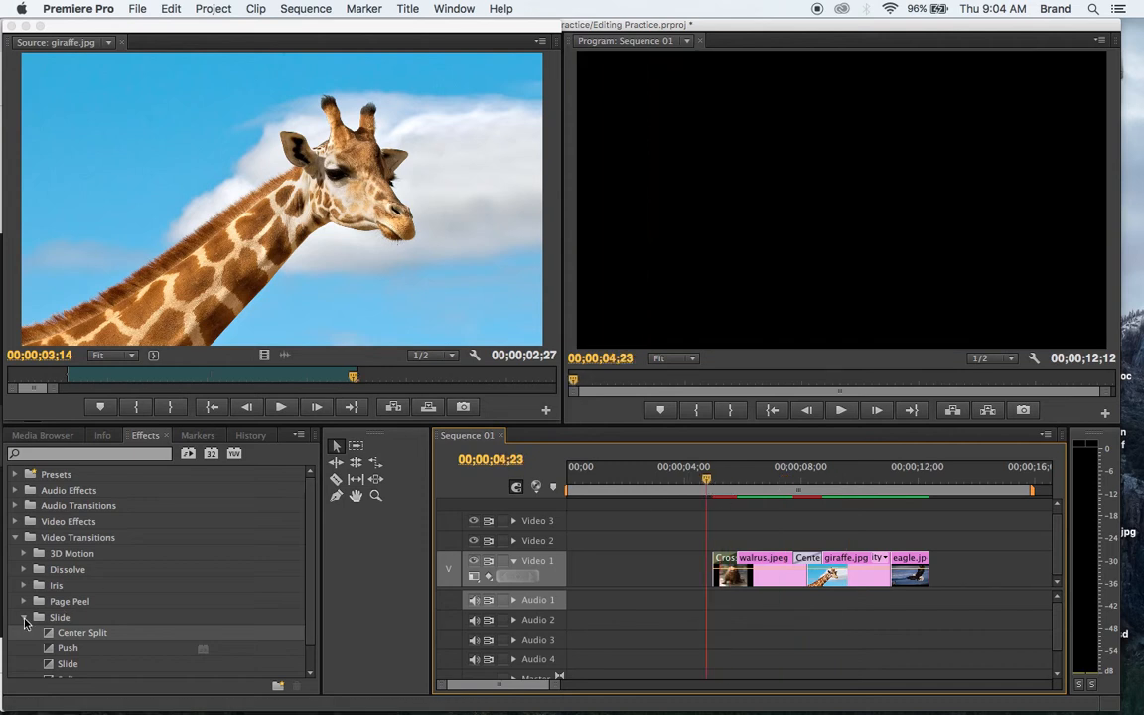
- Apply a Cross Dissolve to the end of the eagle clip and shorten the transition to about half its length
click(25, 618)
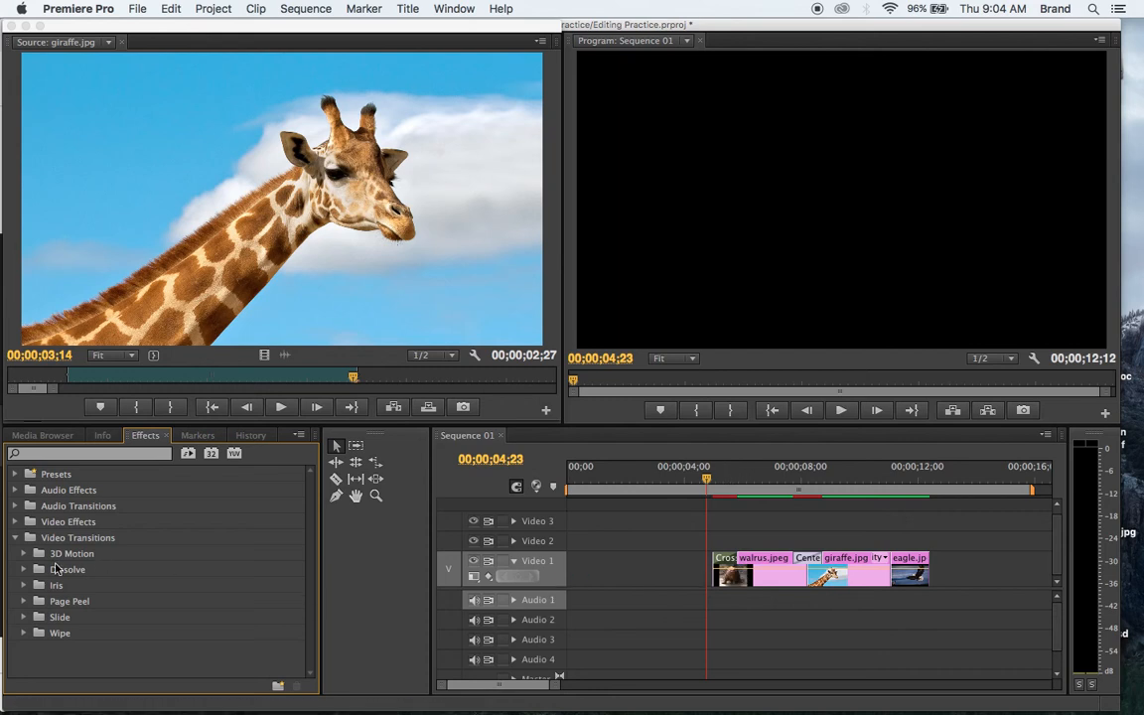
click(24, 569)
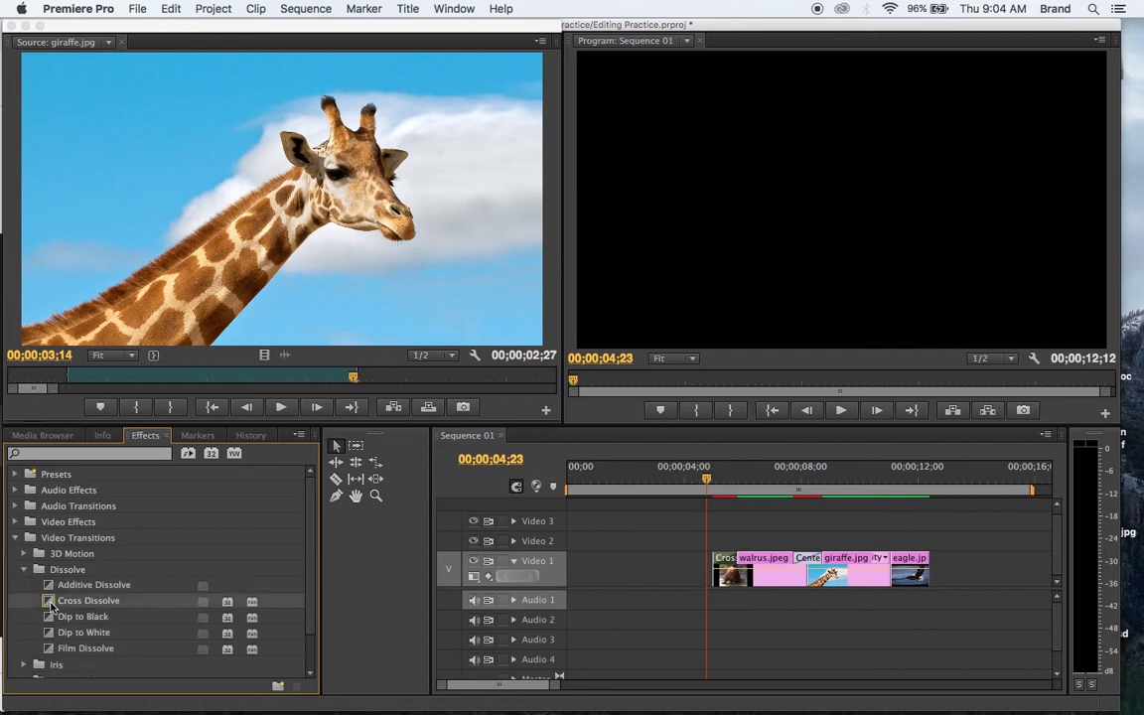
drag(52, 603, 921, 566)
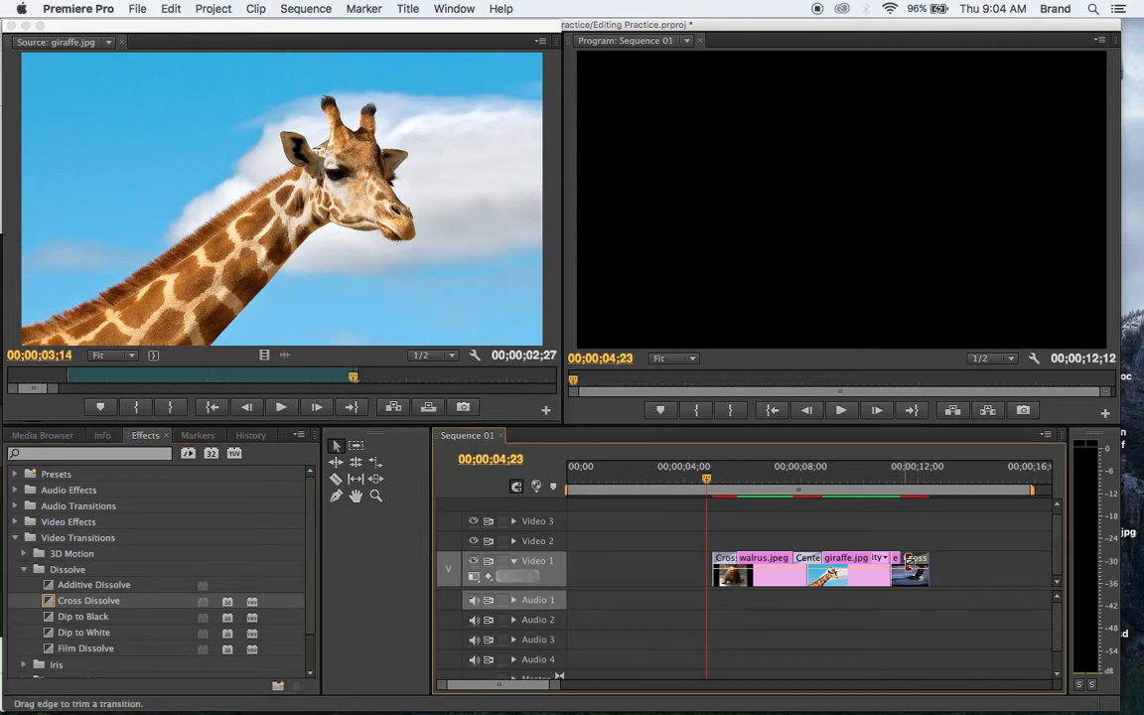
drag(910, 564, 921, 568)
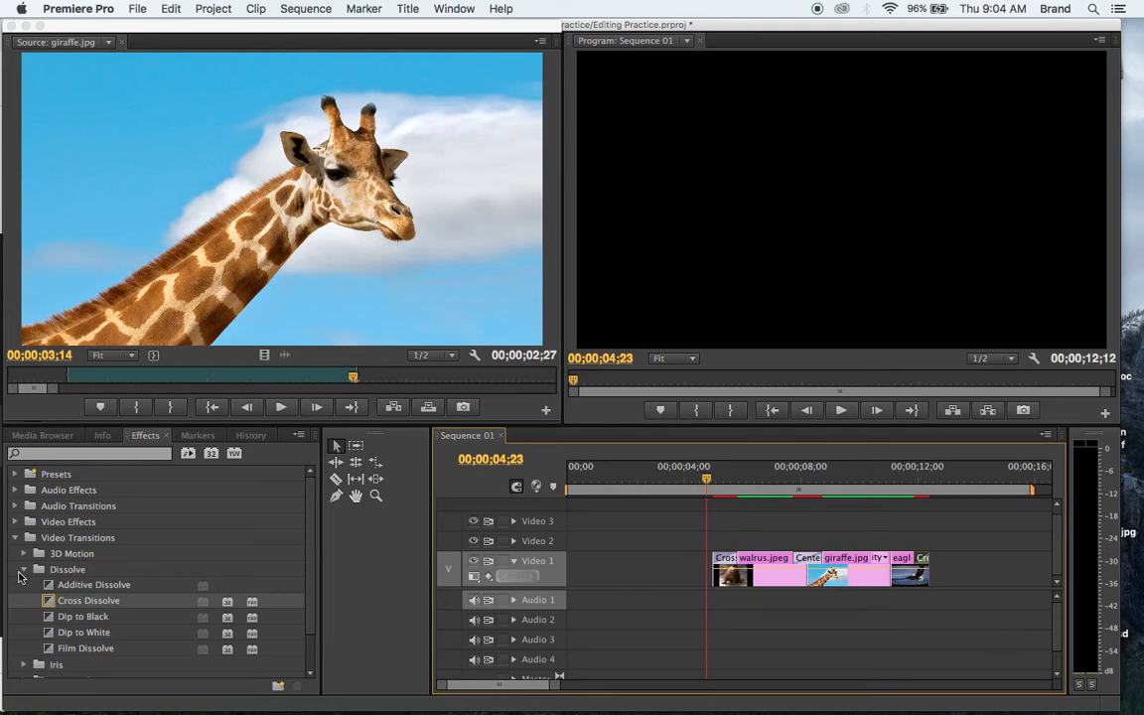
click(21, 573)
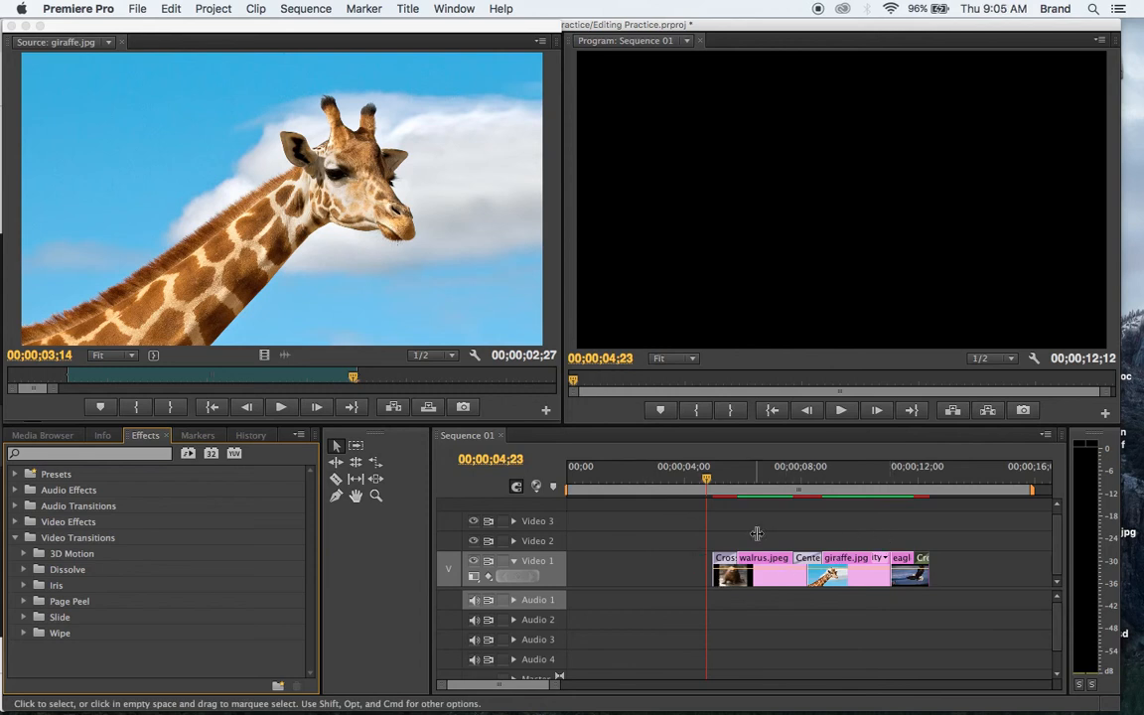
- Search the Mac for .mp3 files and import "Bleed It Out (Official Video) - Linkin Park.mp3" into the project
click(138, 10)
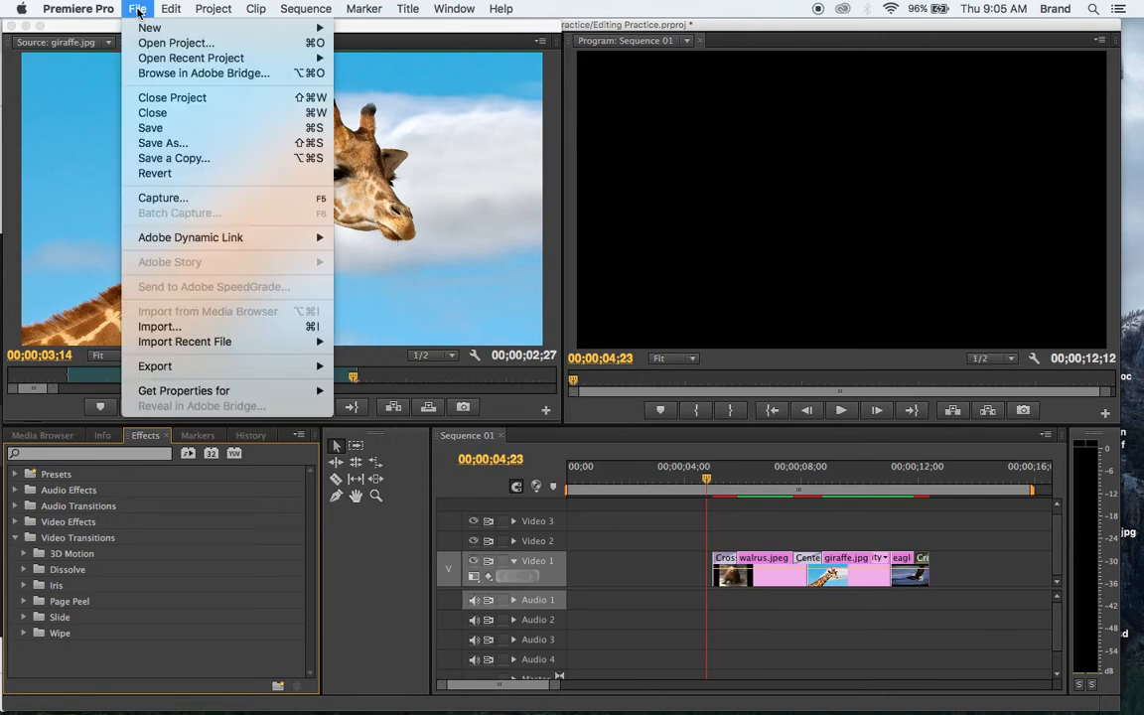
click(175, 328)
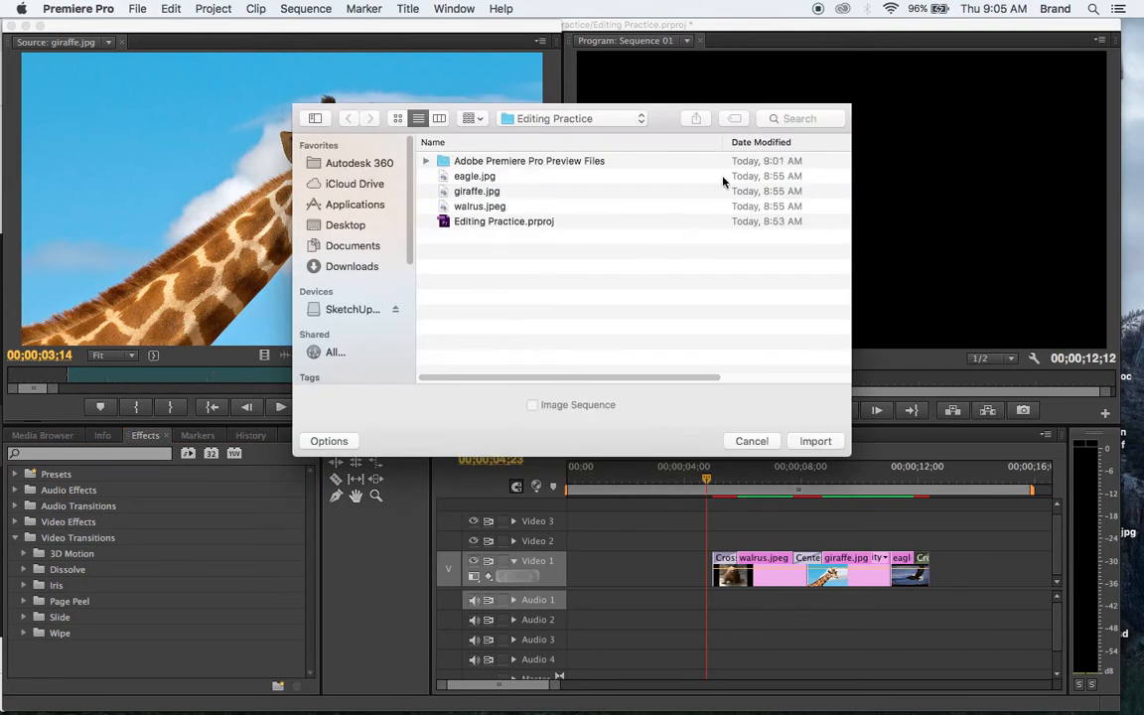
click(784, 121)
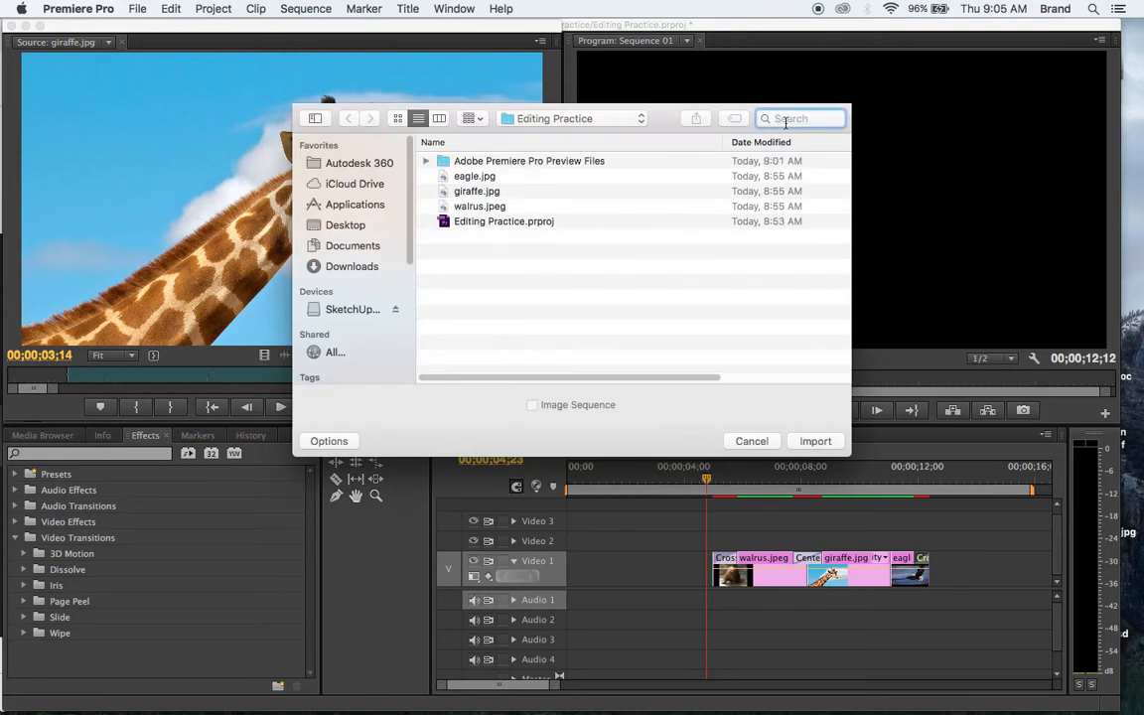
text(.mp3)
key(Return)
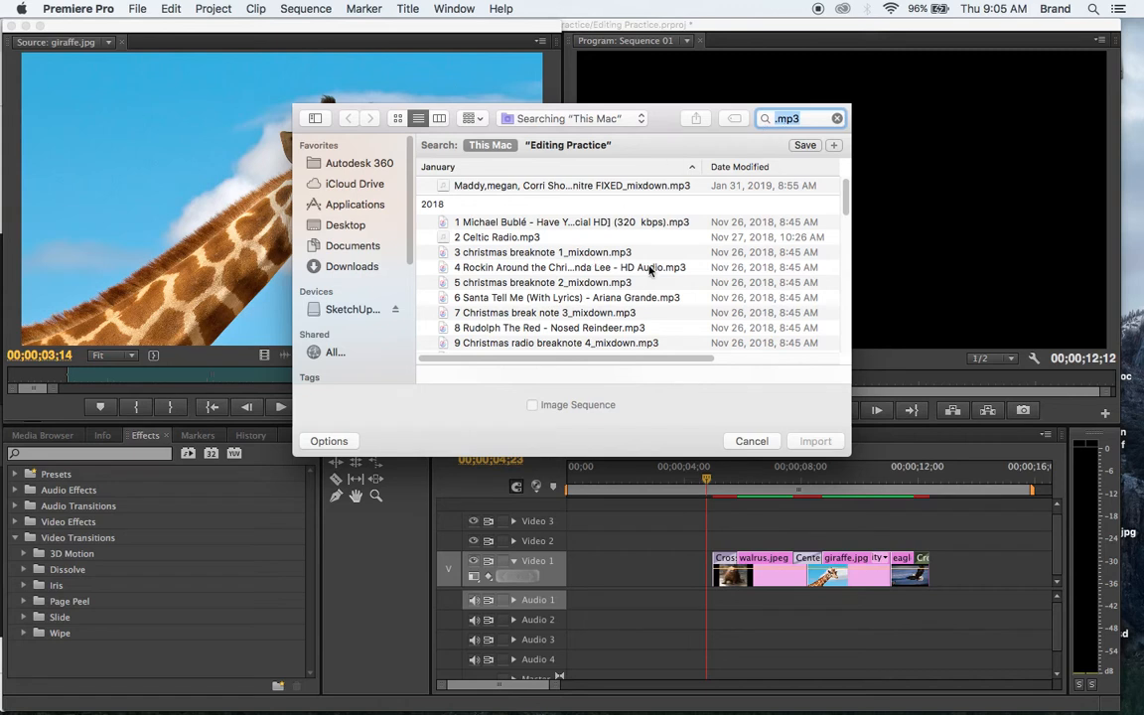
drag(845, 206, 847, 229)
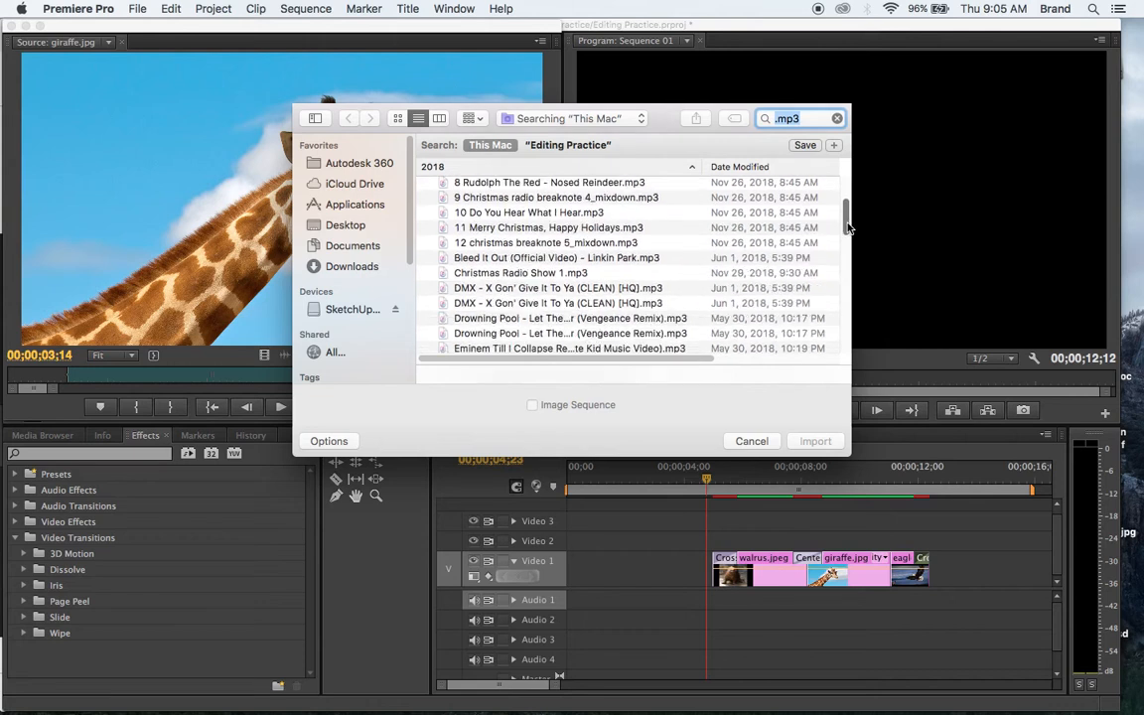
click(544, 259)
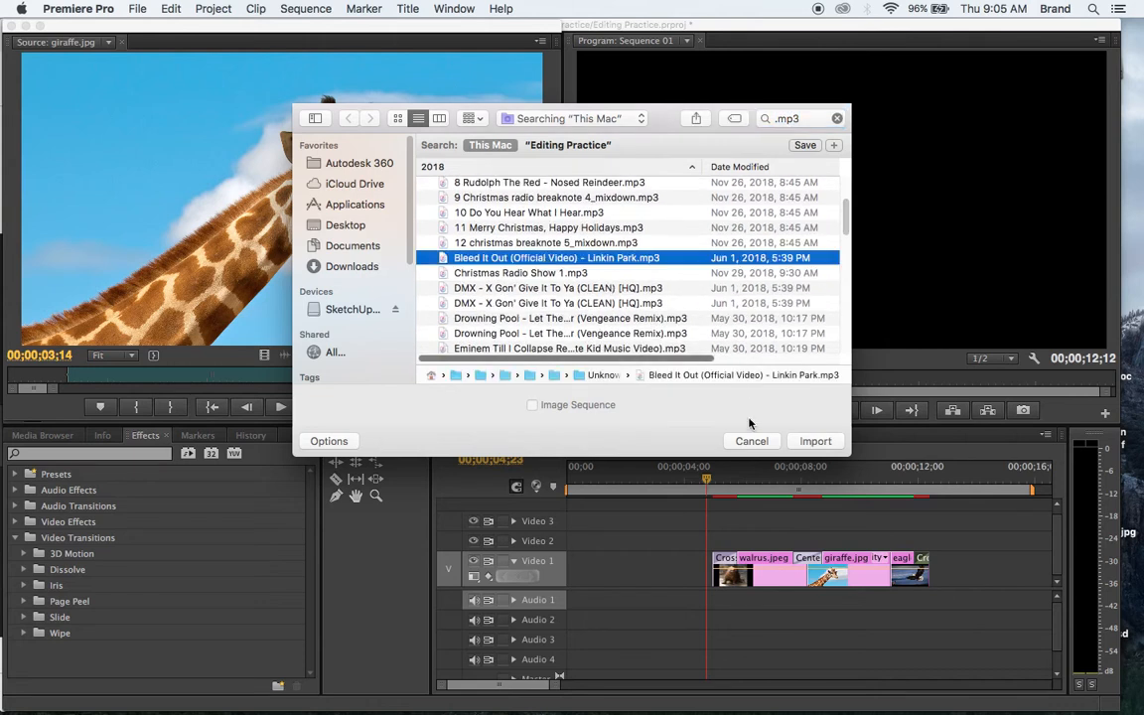
click(815, 441)
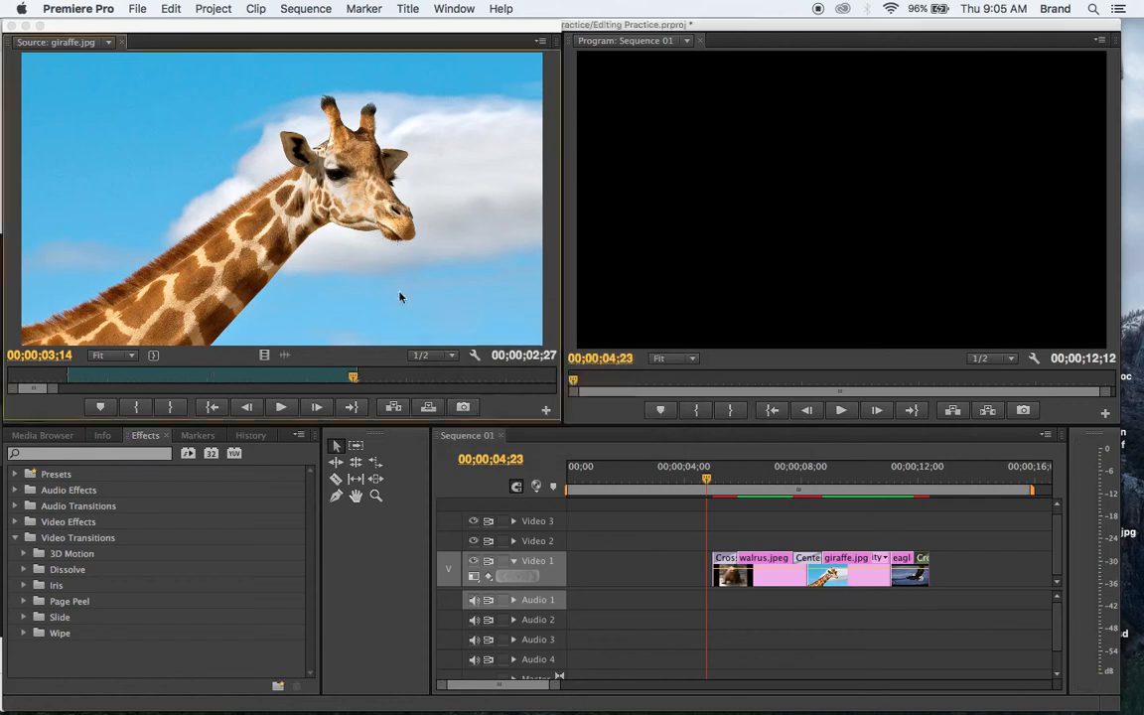
click(13, 25)
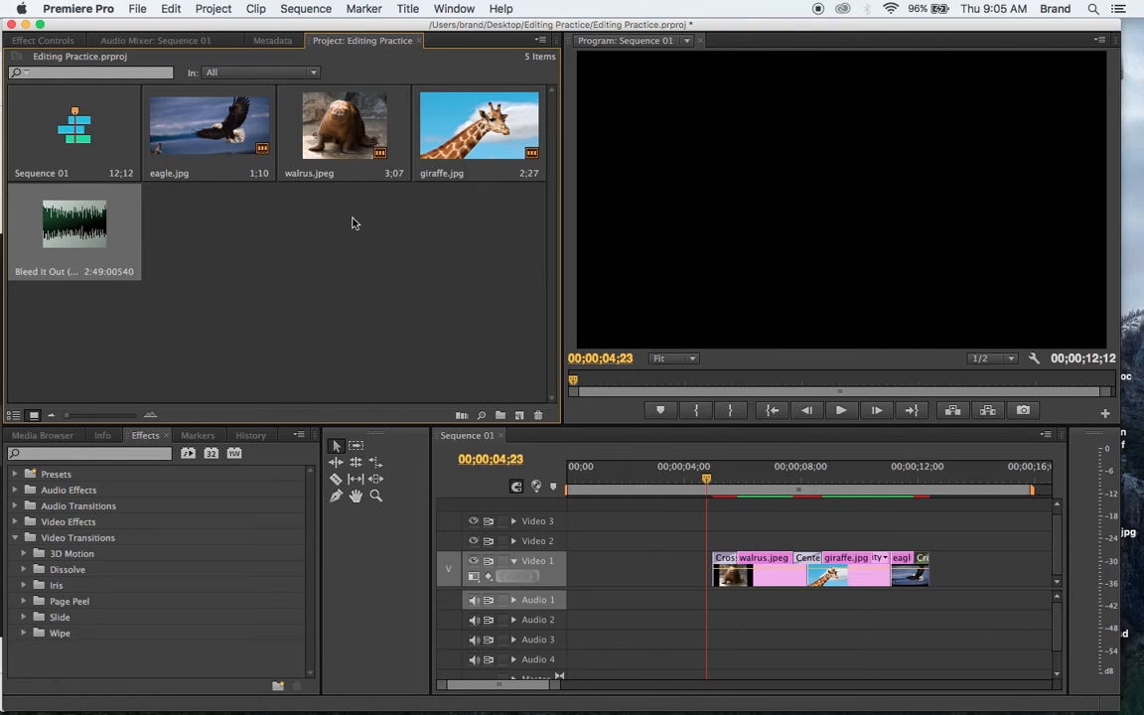
- Place the Bleed It Out song on Audio 1 and shift it slightly so it starts shortly before the walrus clip
right_click(86, 227)
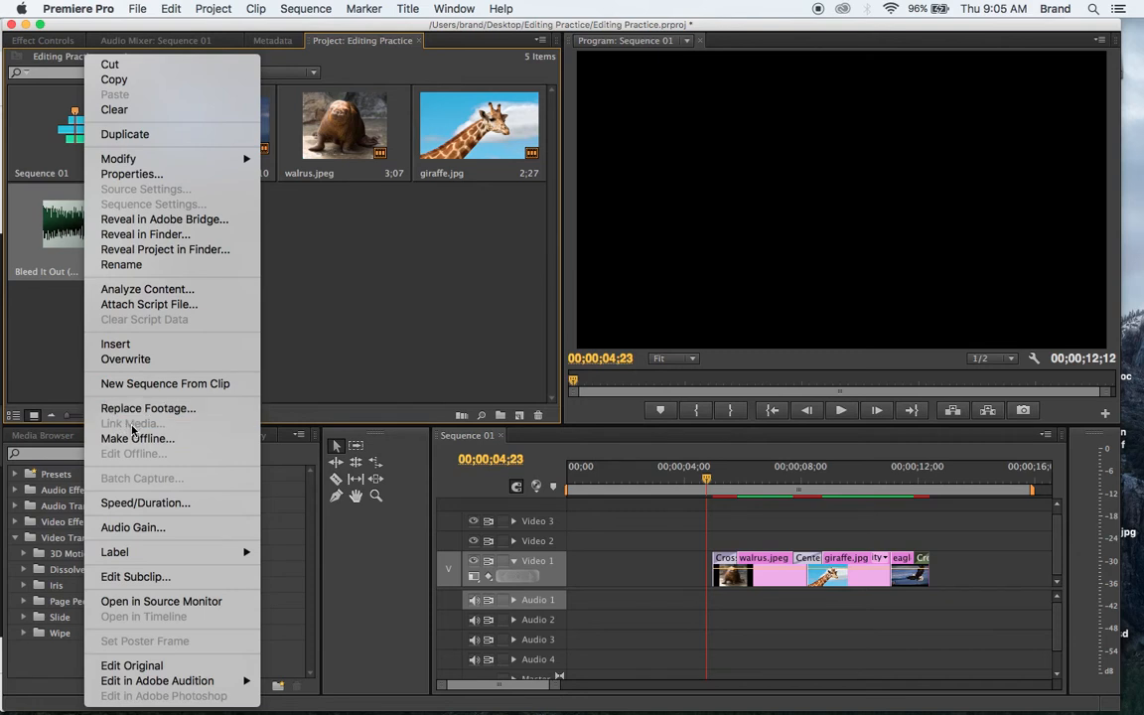
click(35, 328)
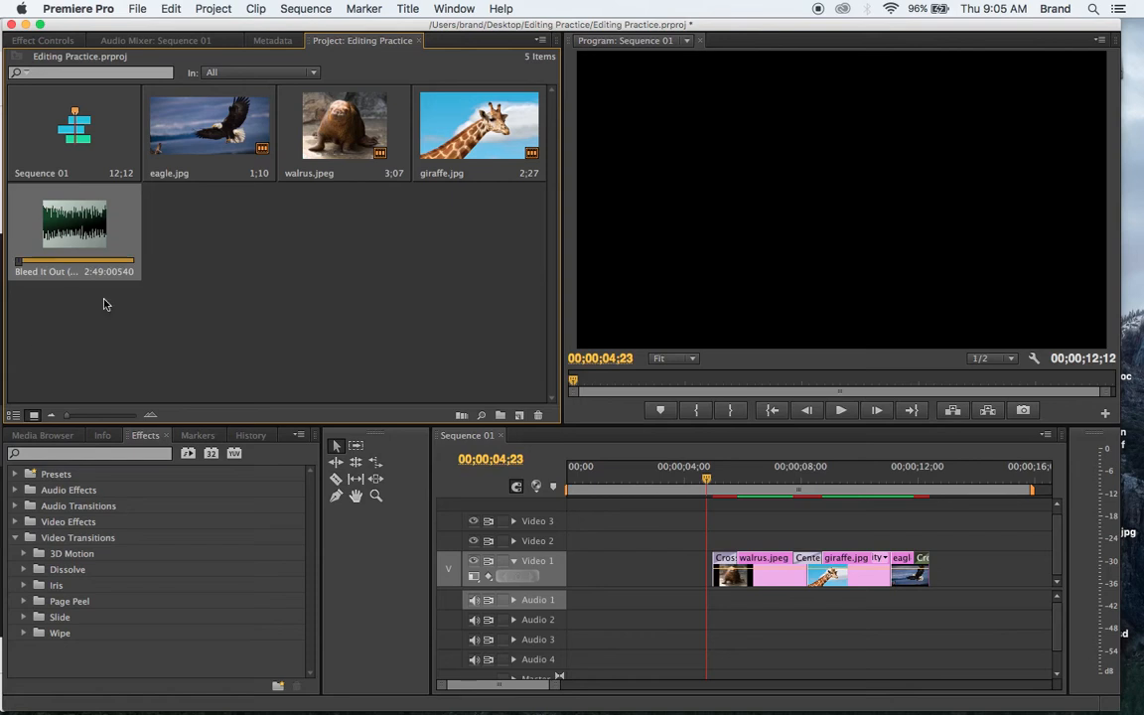
drag(84, 234, 682, 599)
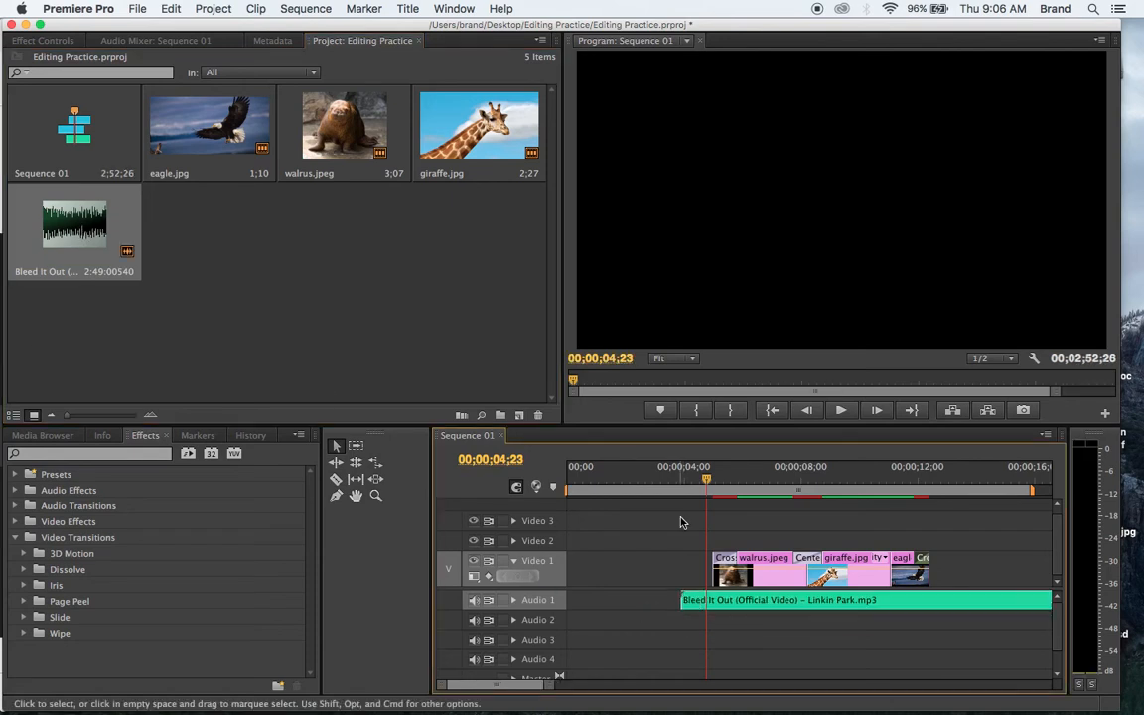
double_click(75, 235)
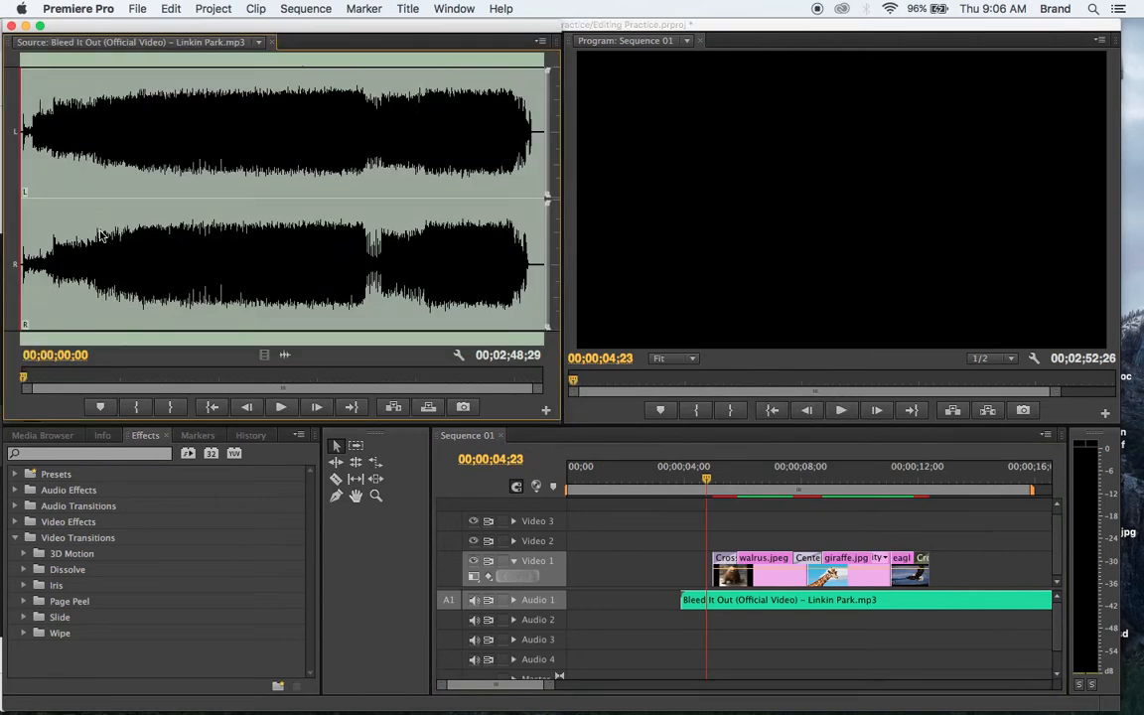
click(11, 27)
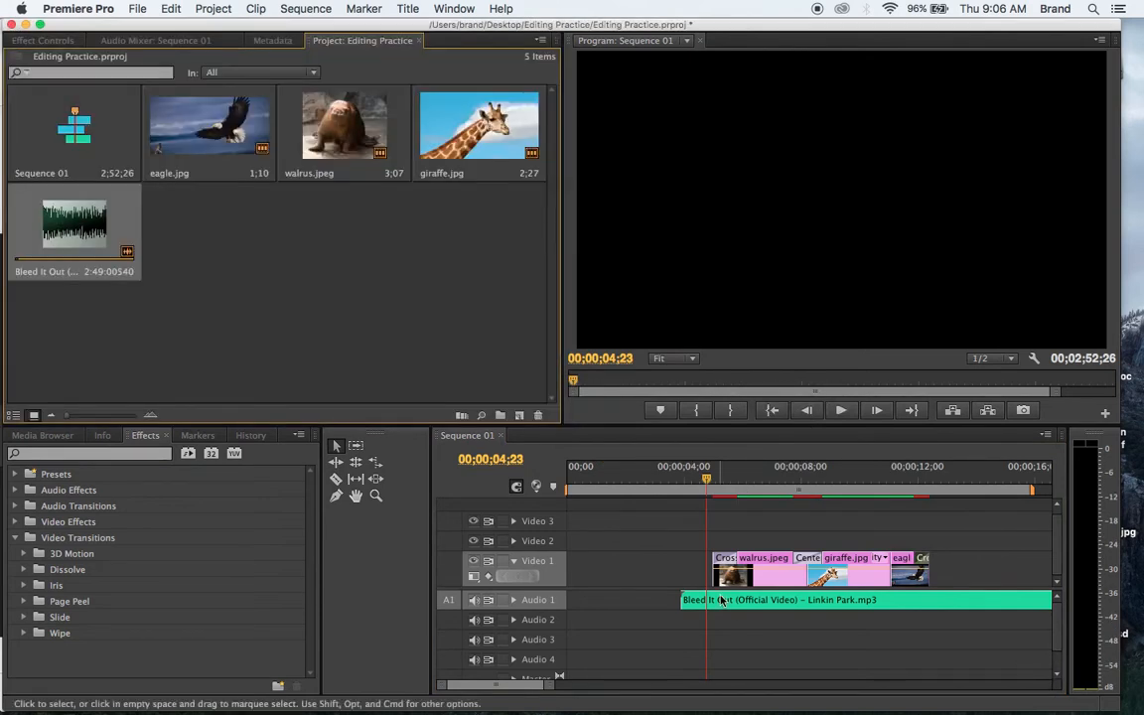
mouse_move(755, 604)
mouse_down()
mouse_move(780, 607)
mouse_move(771, 607)
mouse_up()
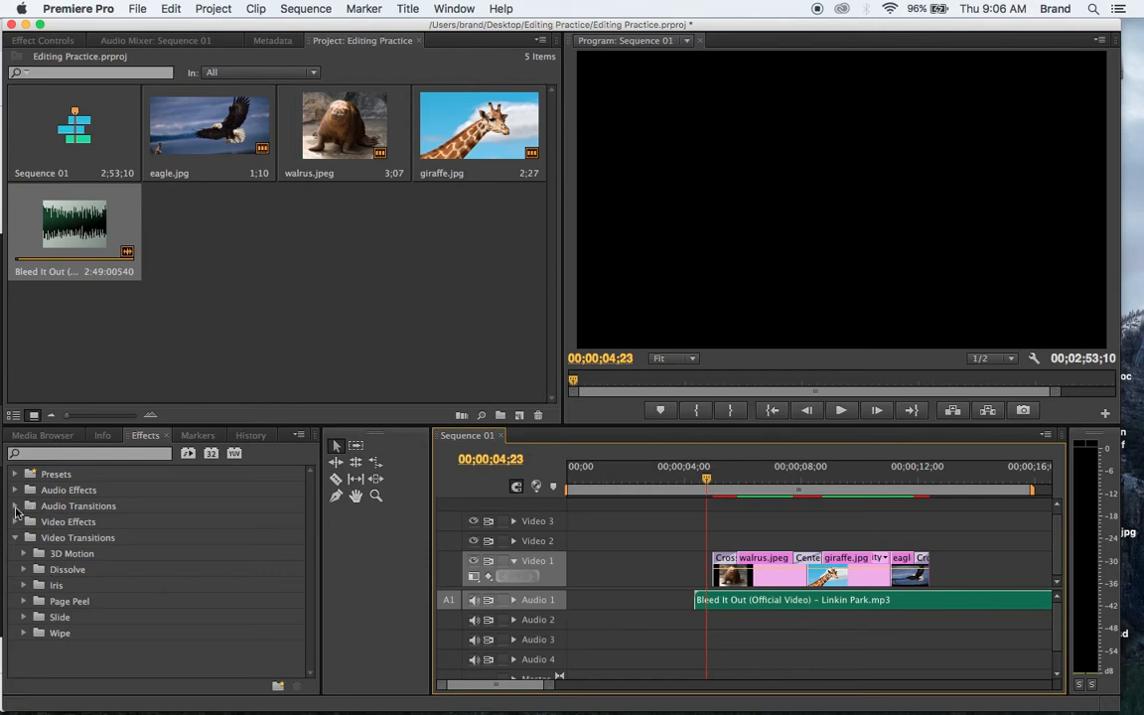
- Apply the Exponential Fade audio crossfade to the start of the song on Audio 1
click(16, 507)
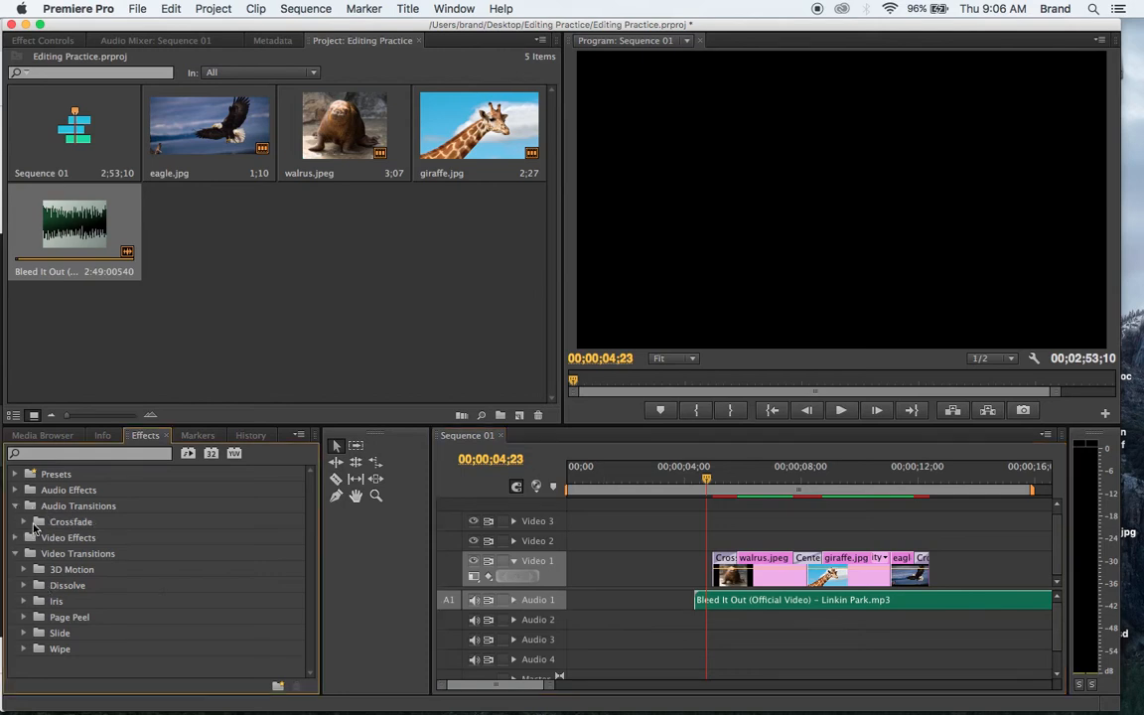
click(24, 522)
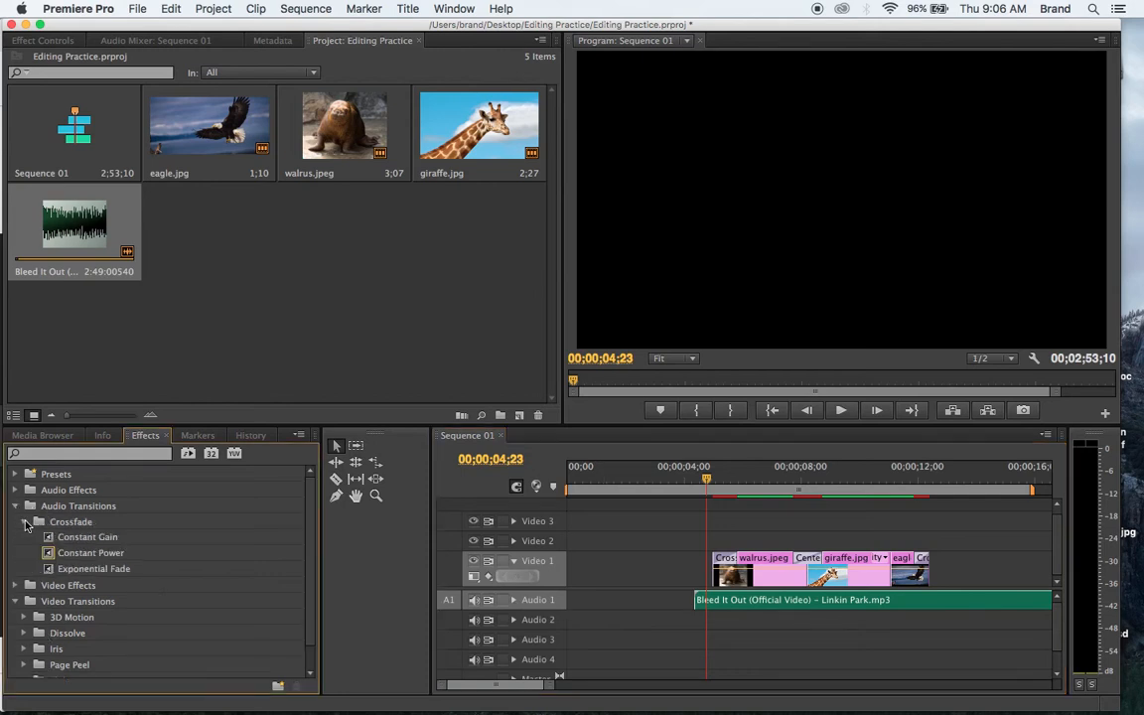
click(46, 571)
drag(48, 574, 705, 604)
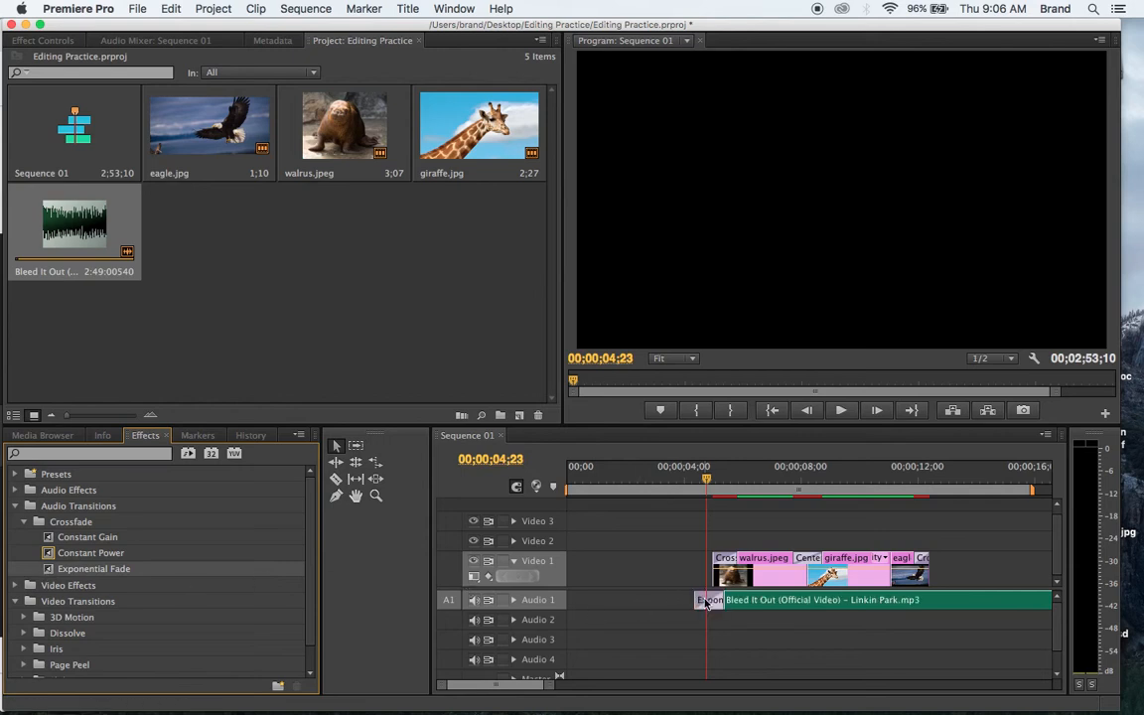
- Play back the sequence from the start of the song to check the audio fade-in with the images
click(706, 481)
drag(706, 482, 693, 484)
key(space)
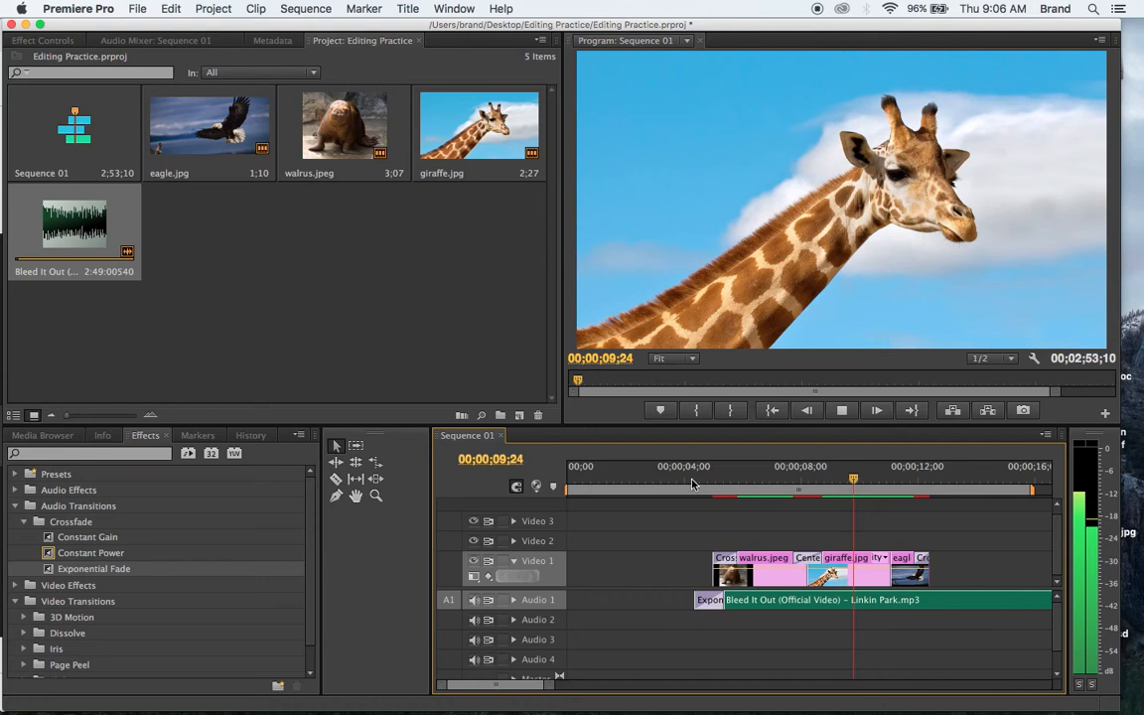
key(space)
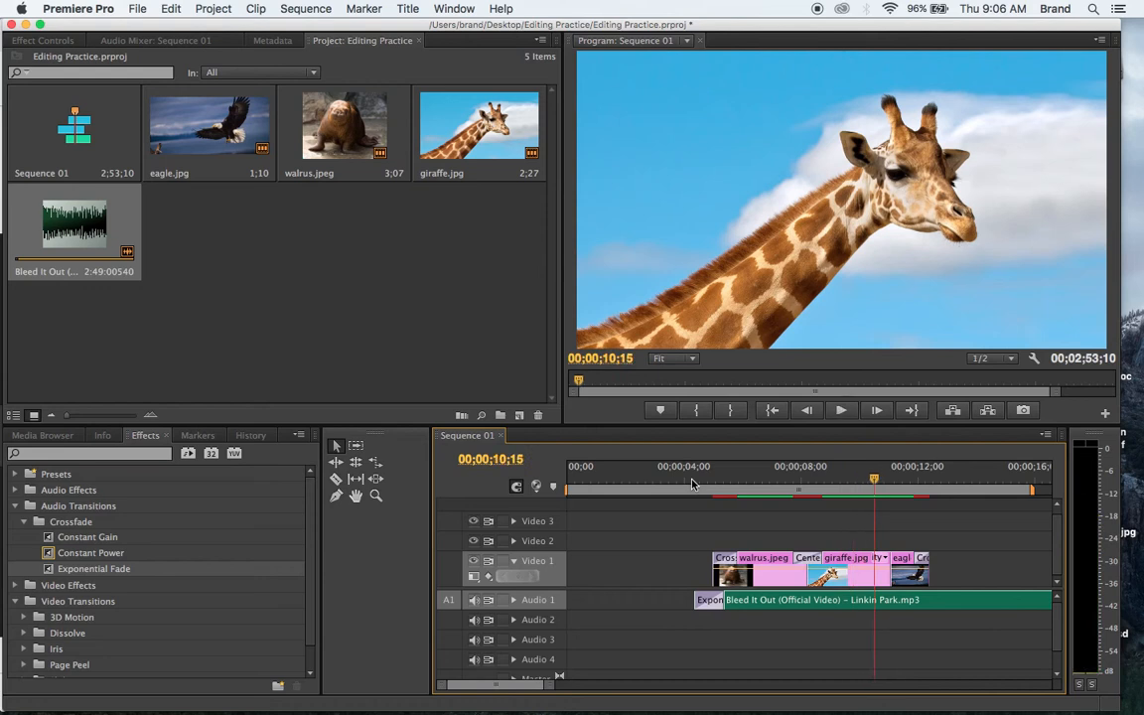
- Trim the beginning of the song clip on Audio 1 and reapply the Exponential Fade at its start
click(514, 601)
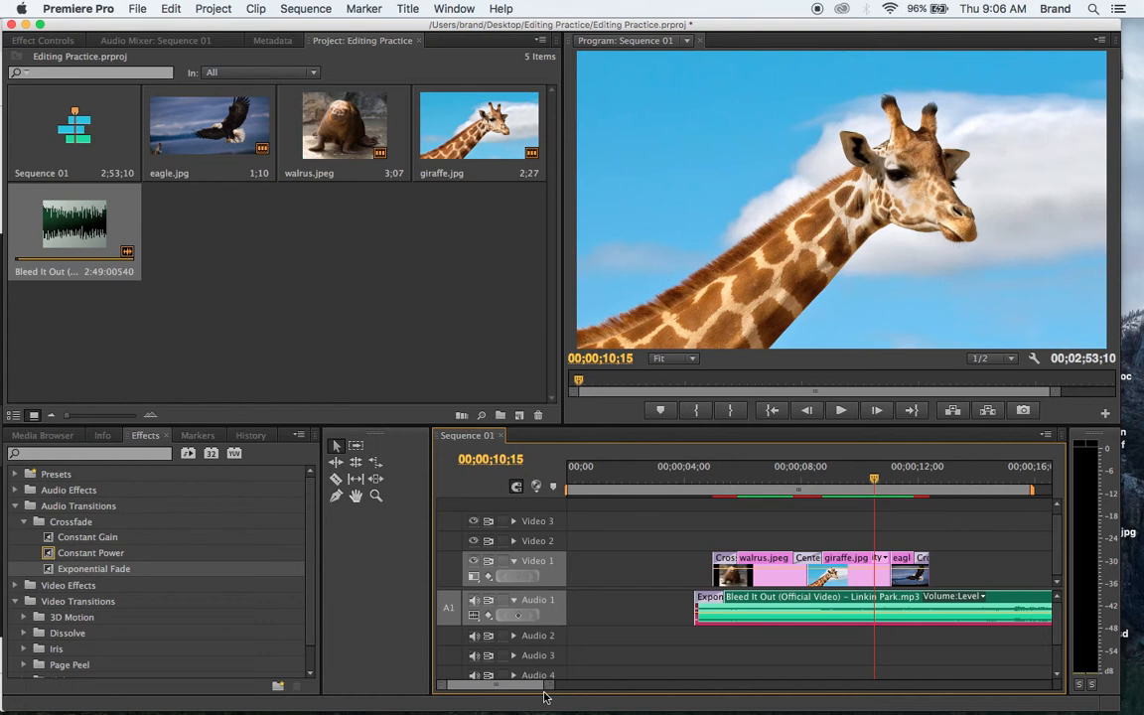
mouse_move(552, 692)
mouse_down()
mouse_move(593, 689)
mouse_move(539, 684)
mouse_move(572, 683)
mouse_up()
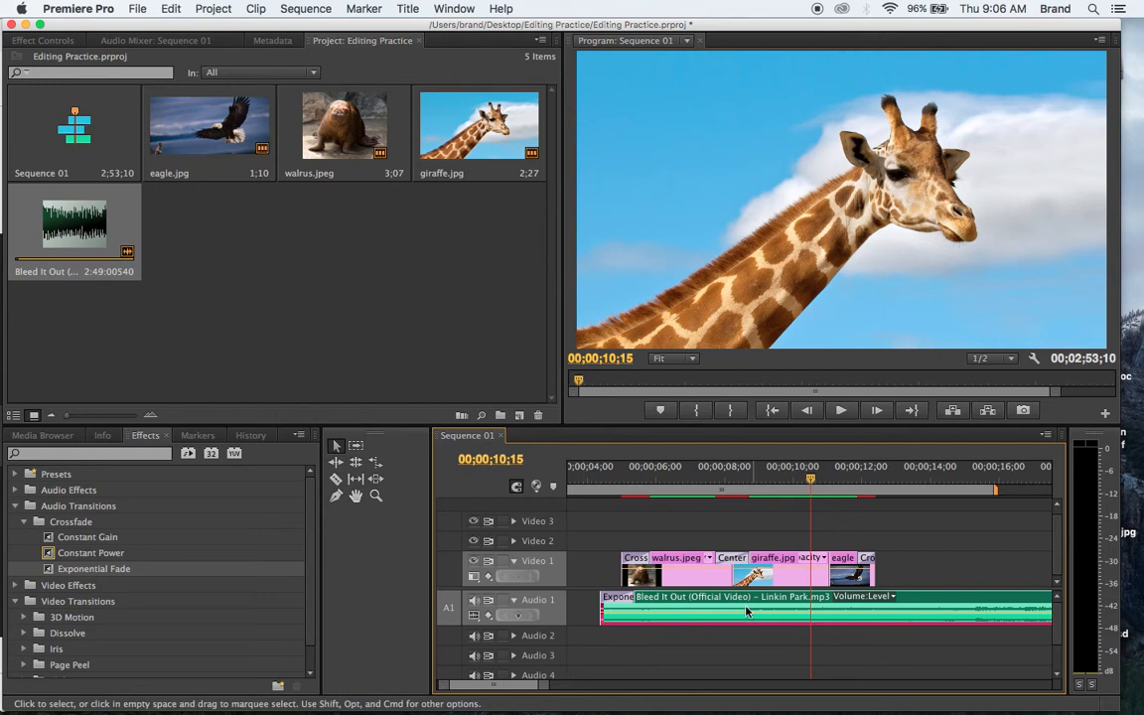
click(625, 597)
key(Delete)
mouse_move(604, 605)
mouse_down()
mouse_move(749, 605)
mouse_move(609, 606)
mouse_up()
drag(79, 574, 614, 616)
- Play back the trimmed song from its start through the giraffe clip to judge the Exponential Fade
drag(661, 478, 606, 481)
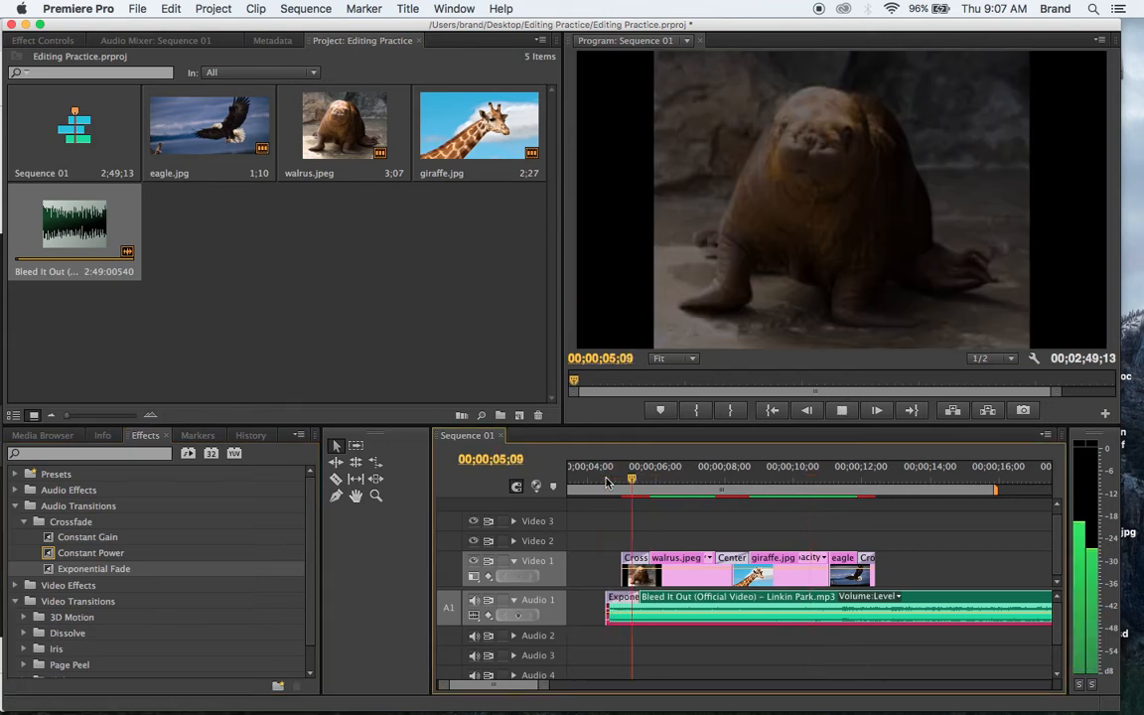
key(XF86AudioRaiseVolume)
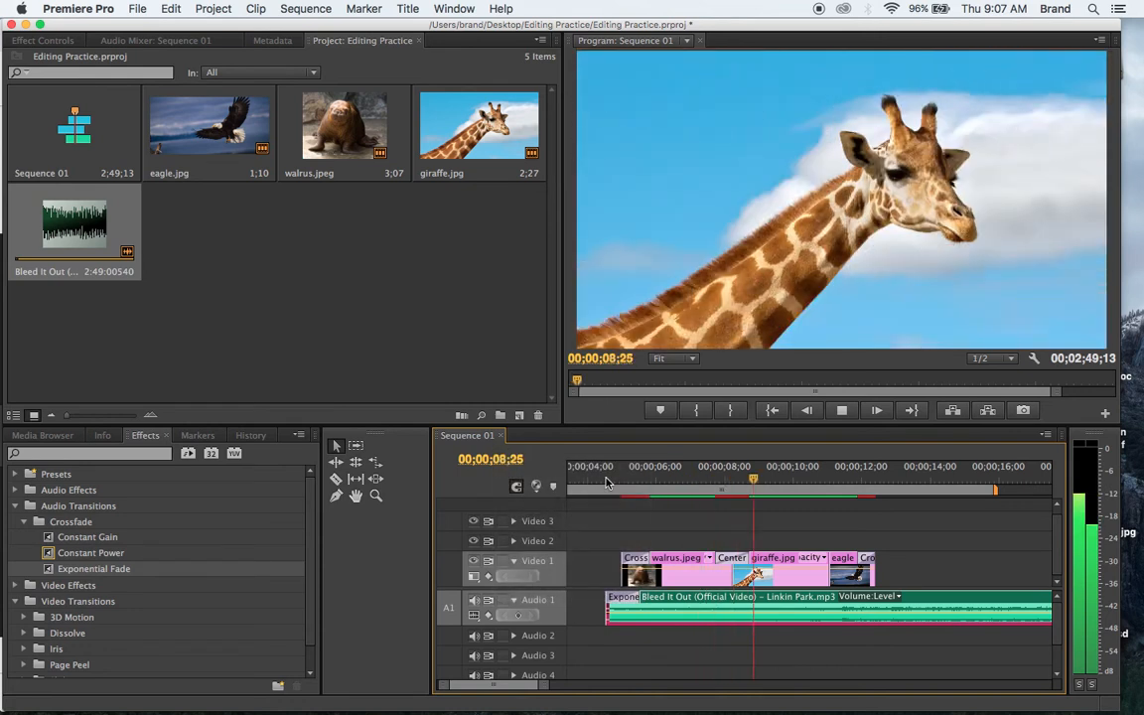
key(space)
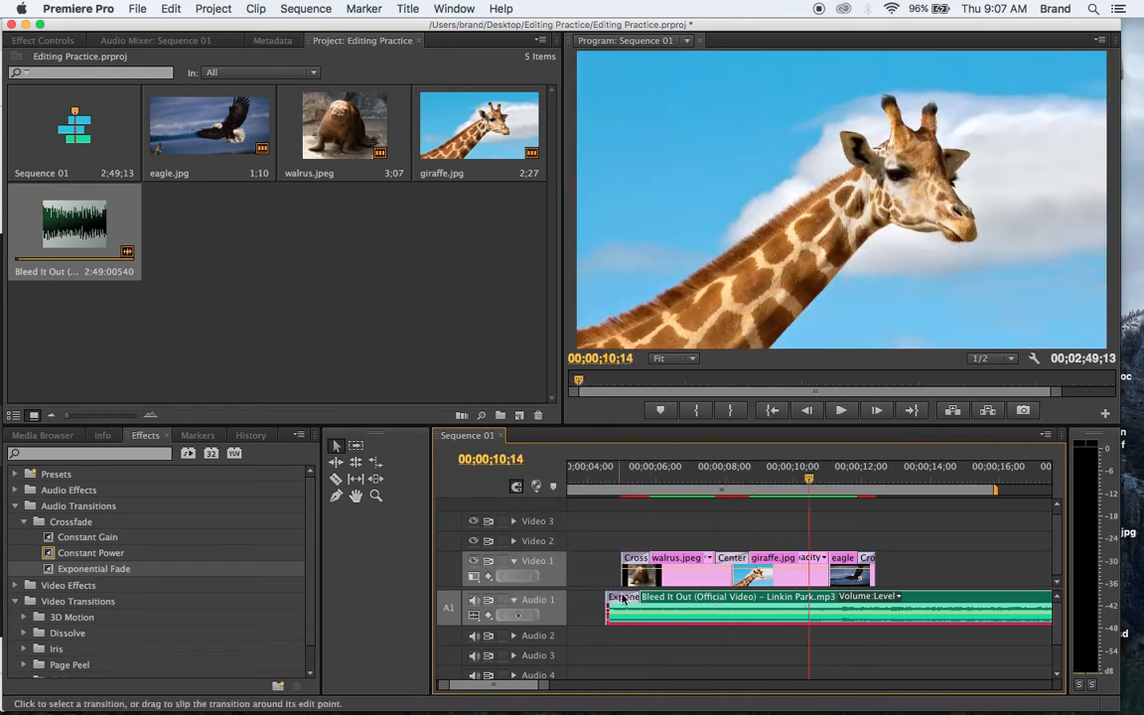
- Replace the Exponential Fade with a volume fade-in using keyframes at 00;00;04;20 and 00;00;05;02, lowering the first to the clip's bottom
click(624, 597)
key(Delete)
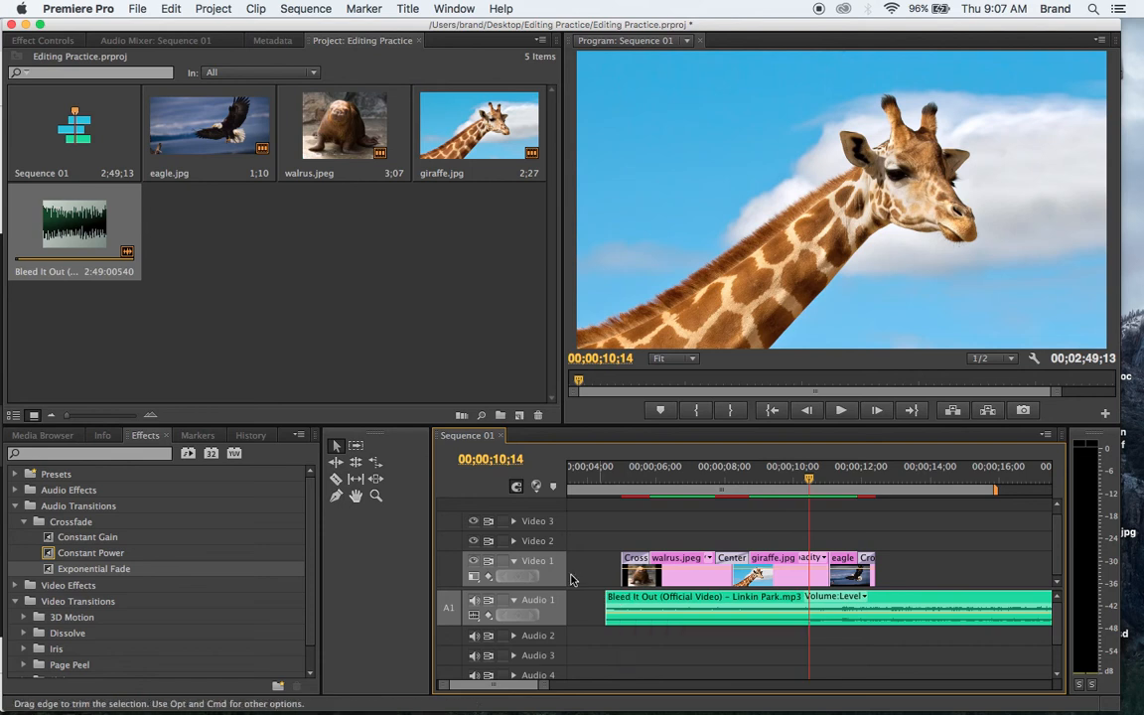
click(627, 608)
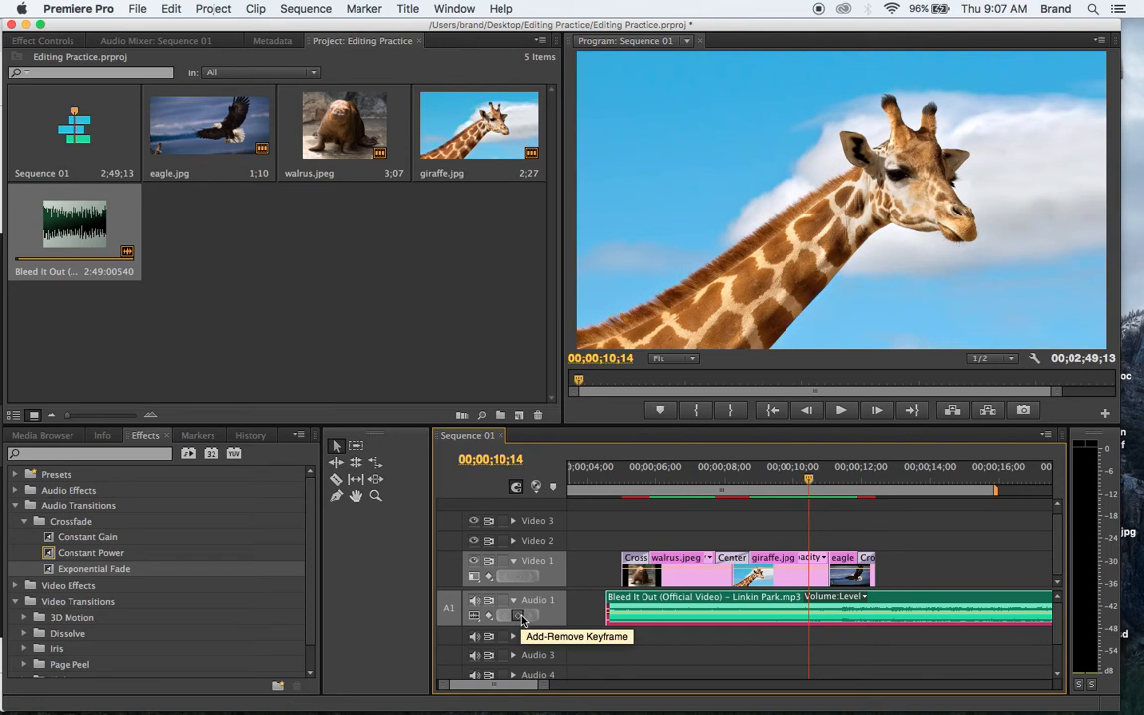
drag(684, 487, 609, 491)
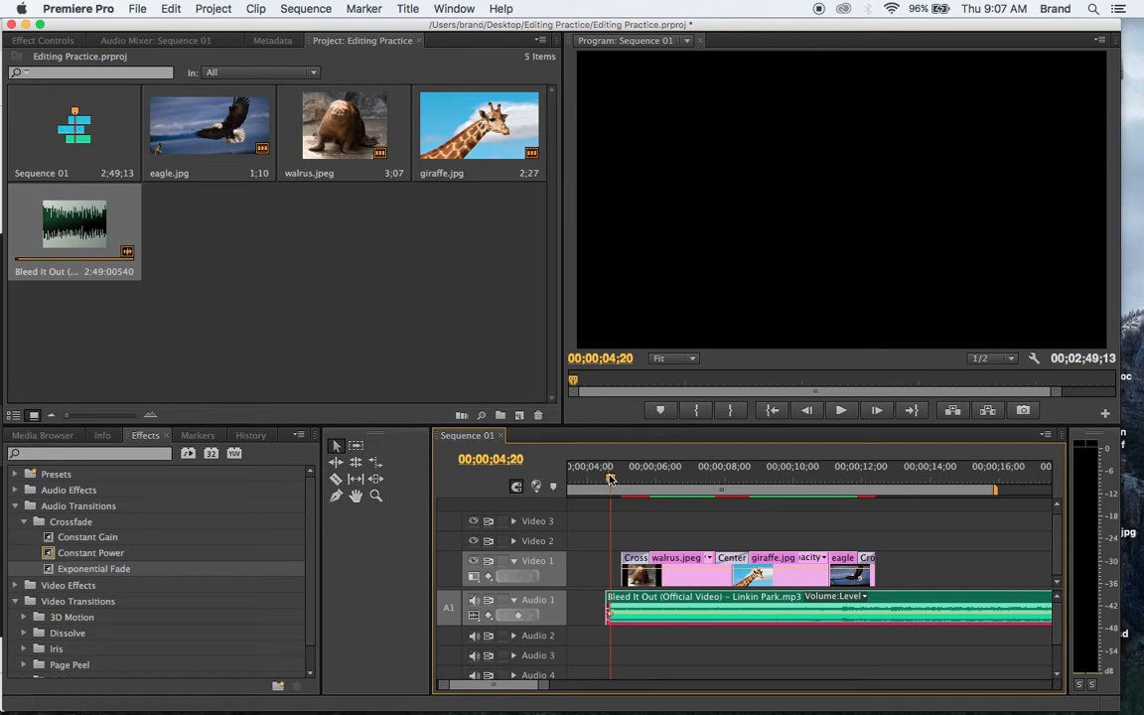
drag(612, 481, 624, 480)
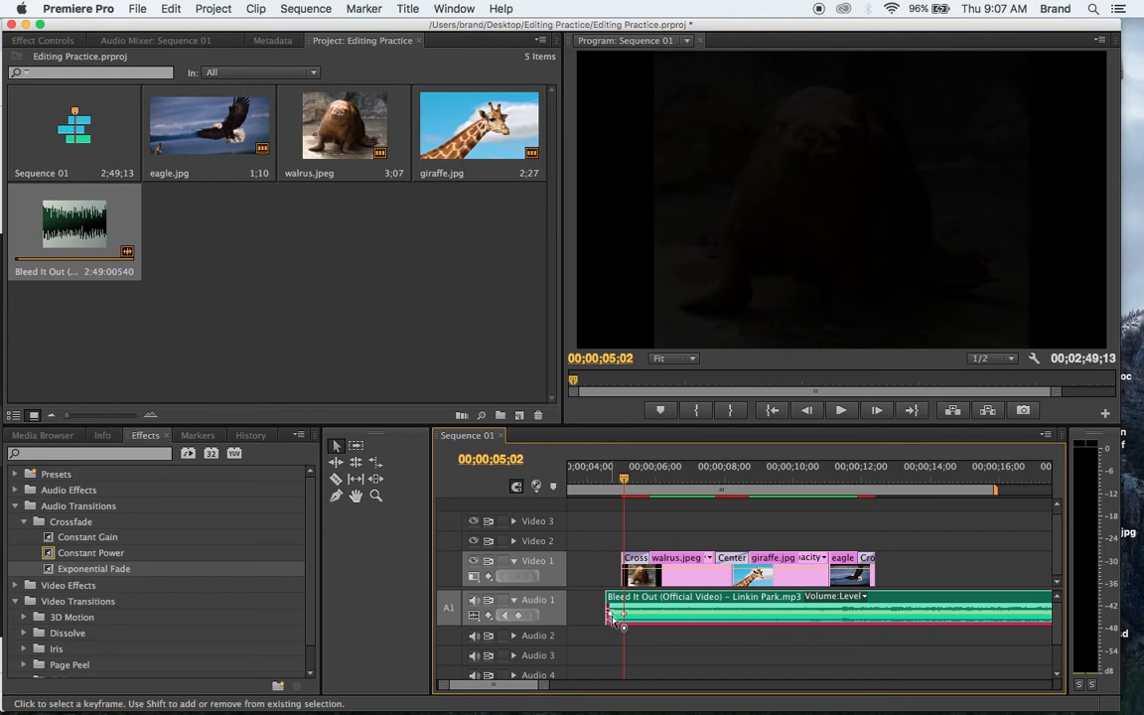
drag(609, 616, 611, 625)
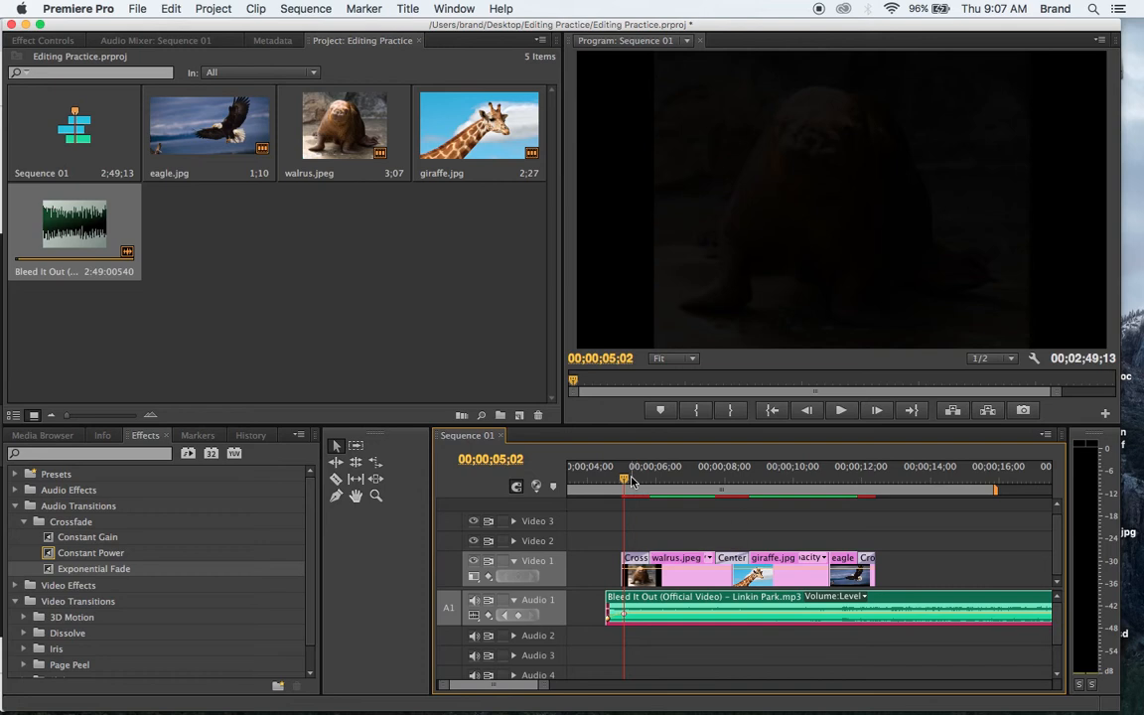
- Play back the sequence from 00;00;04;13 past the eagle clip to check the keyframed volume fade-in
drag(624, 481, 602, 482)
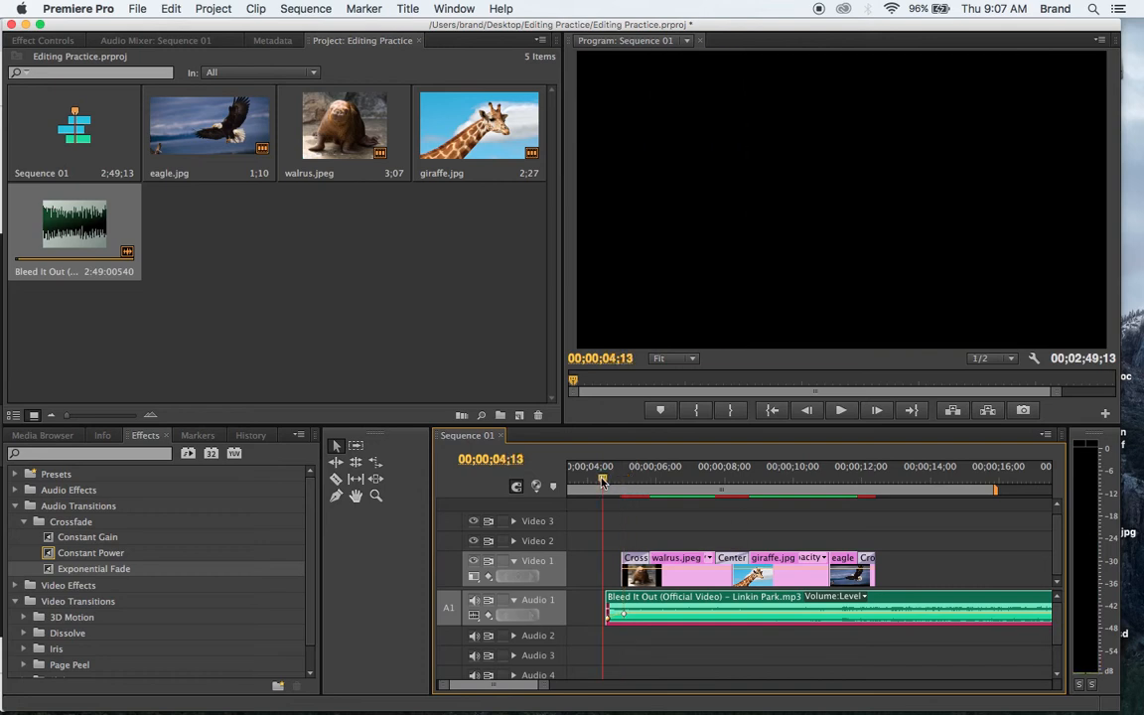
key(space)
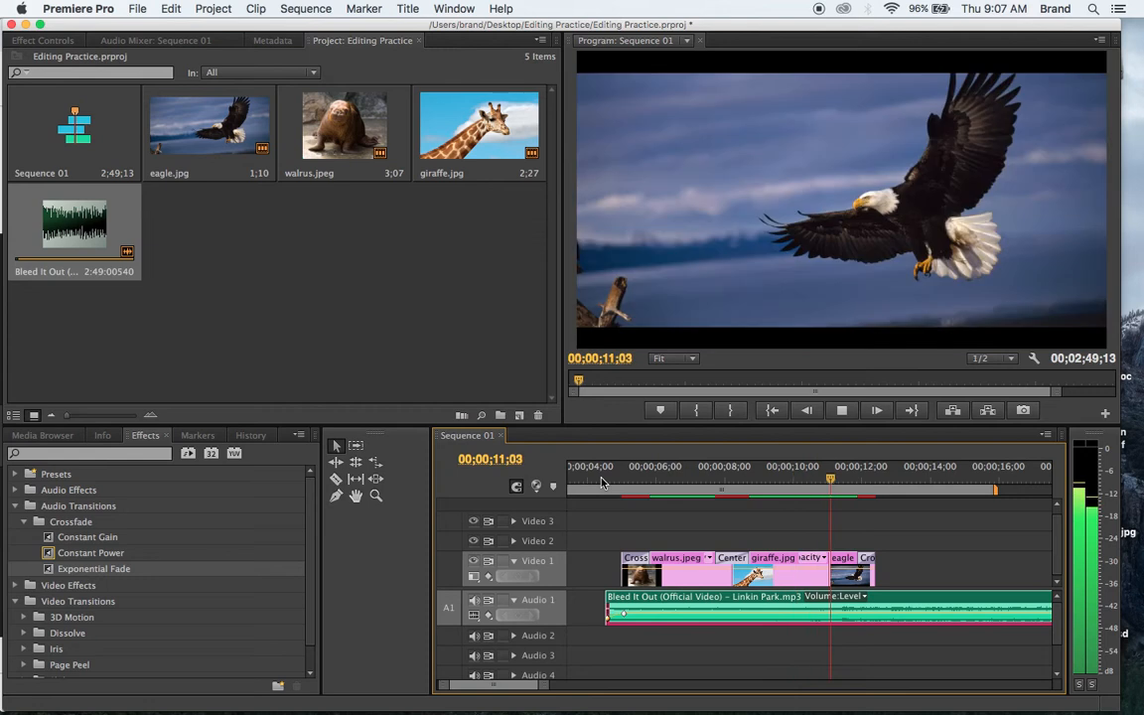
key(space)
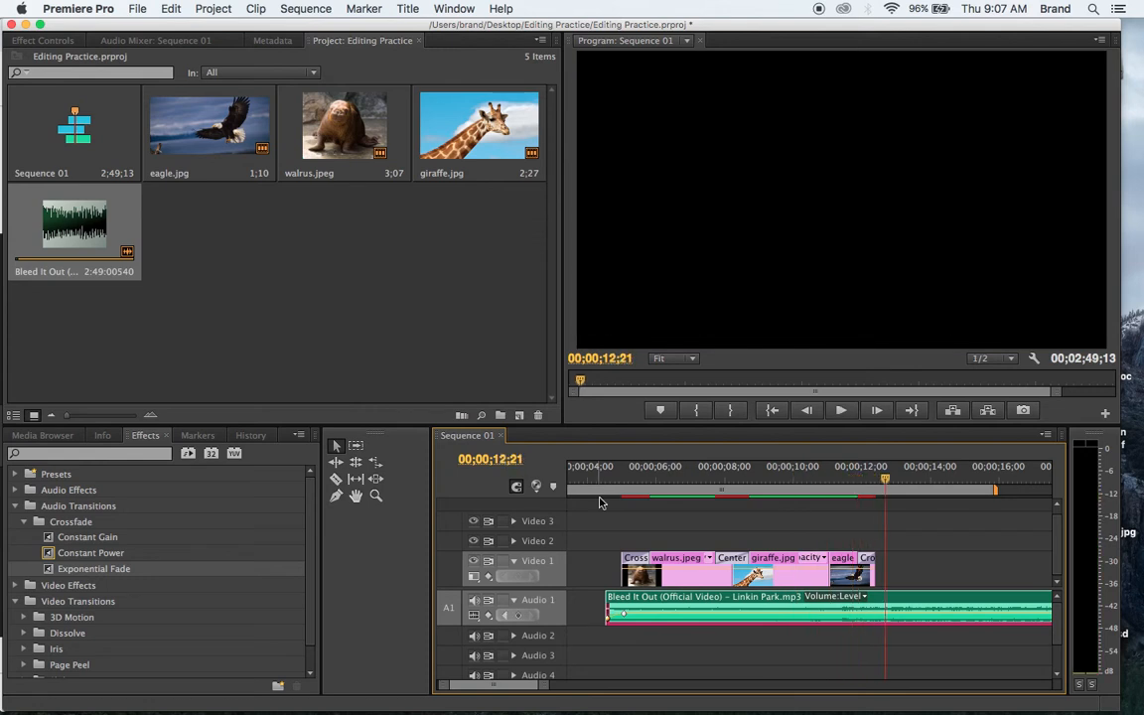
- Split the song on Audio 1 with the Razor tool at 00;00;12;29, just after the eagle clip ends
mouse_move(884, 481)
mouse_down()
mouse_move(863, 483)
mouse_move(913, 493)
mouse_move(894, 486)
mouse_up()
key(space)
key(space)
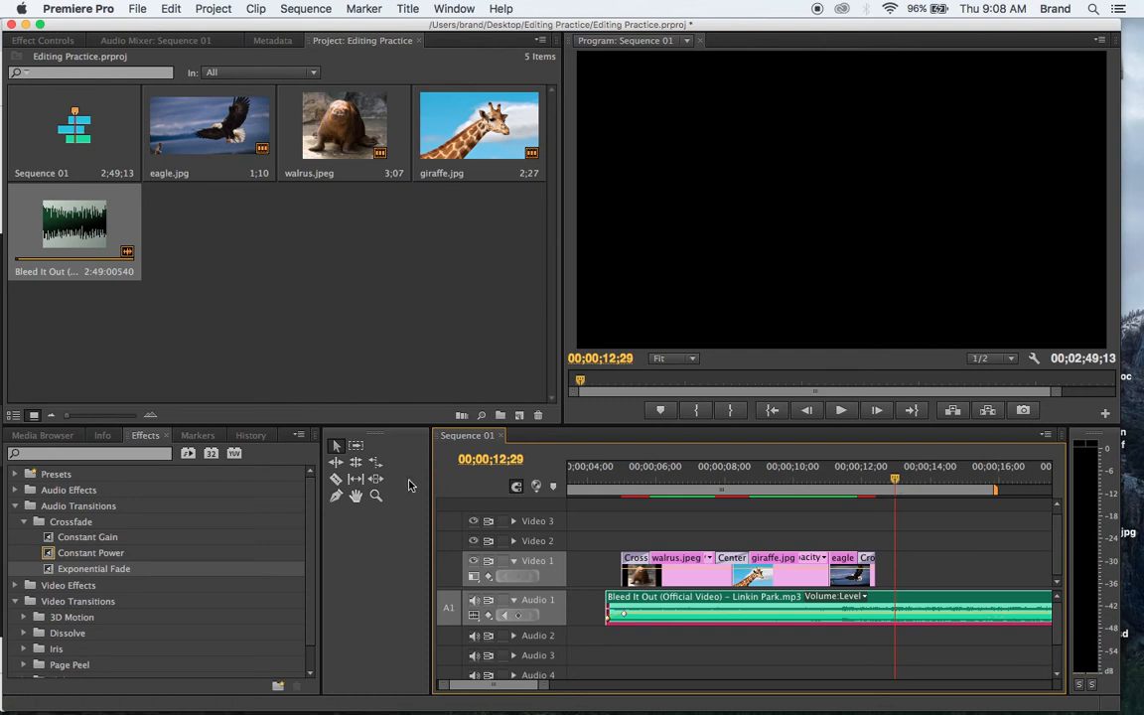
click(336, 480)
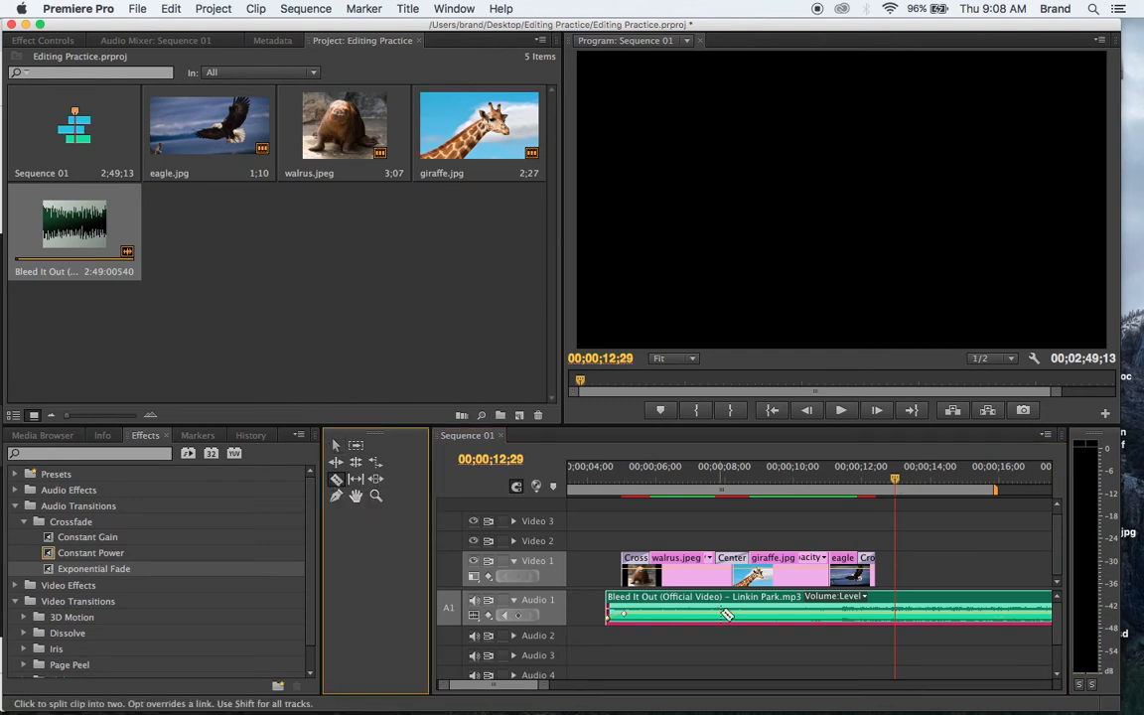
click(894, 600)
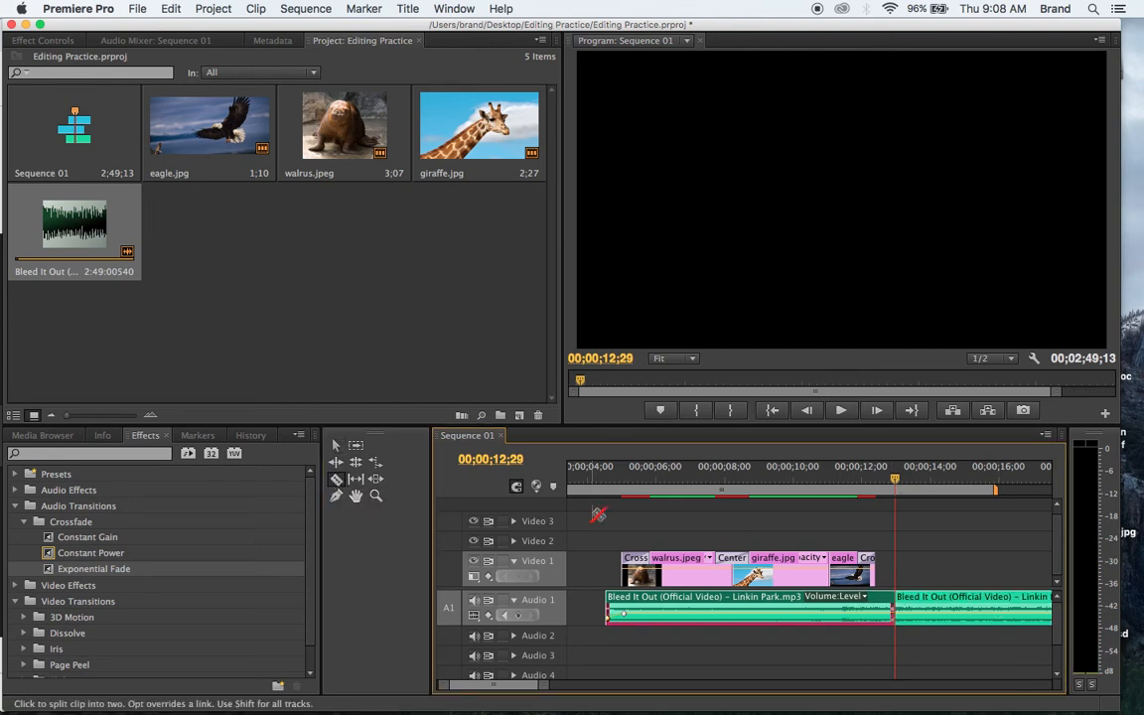
- Delete the leftover part of the song after the cut at 00;00;12;29 on Audio 1
click(336, 445)
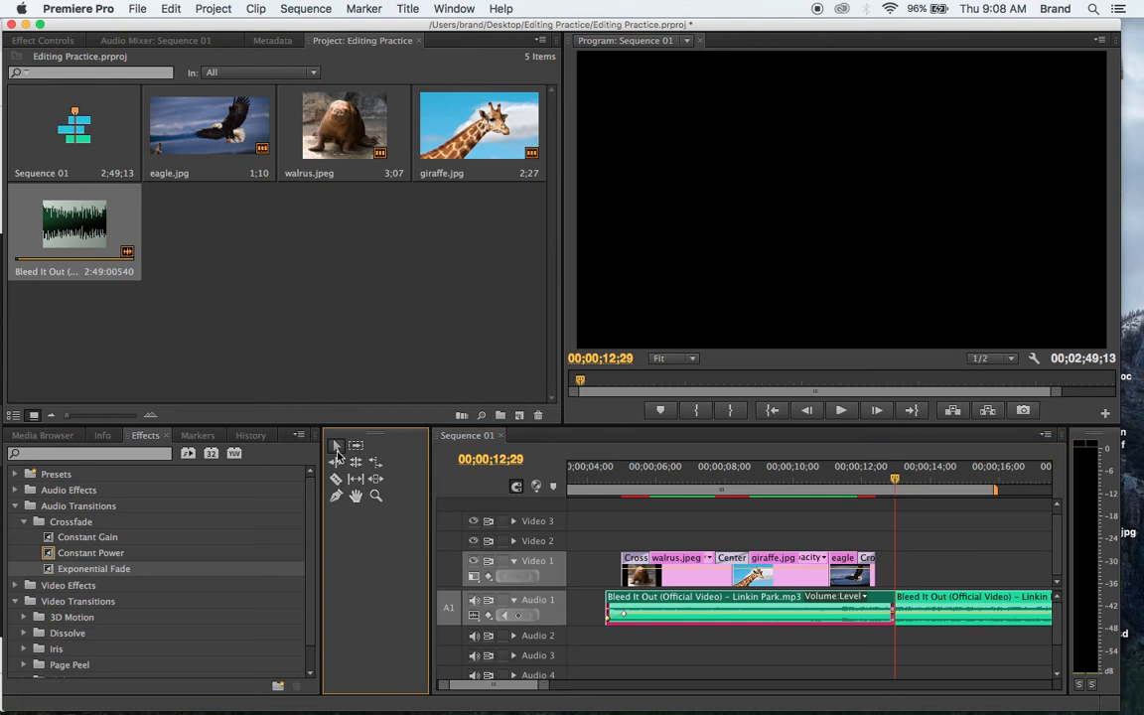
click(929, 599)
key(Delete)
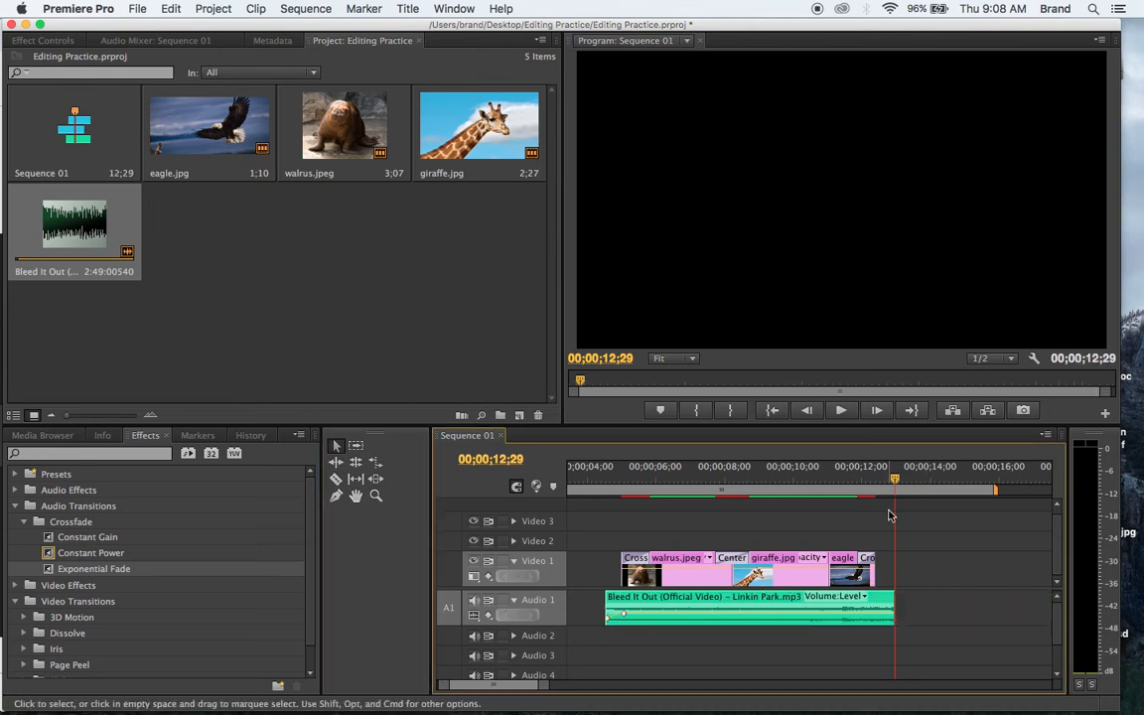
- Add a volume keyframe to the song at 00;00;12;09, near the end of the eagle clip
drag(894, 478, 872, 479)
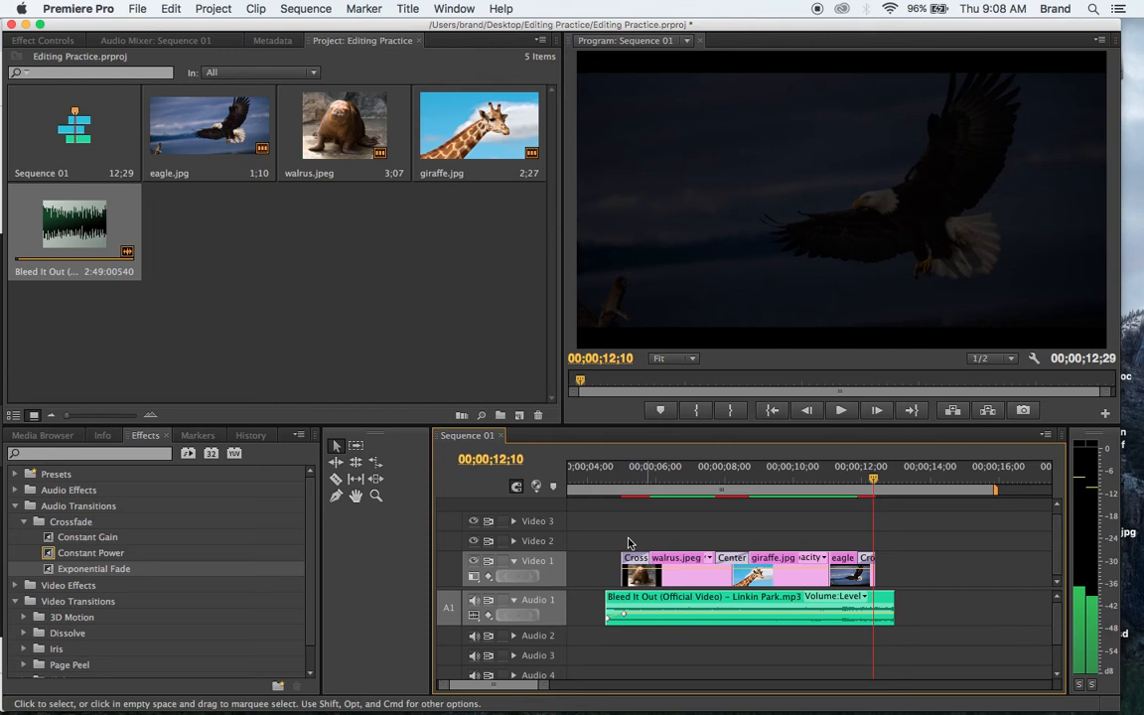
click(649, 604)
click(518, 615)
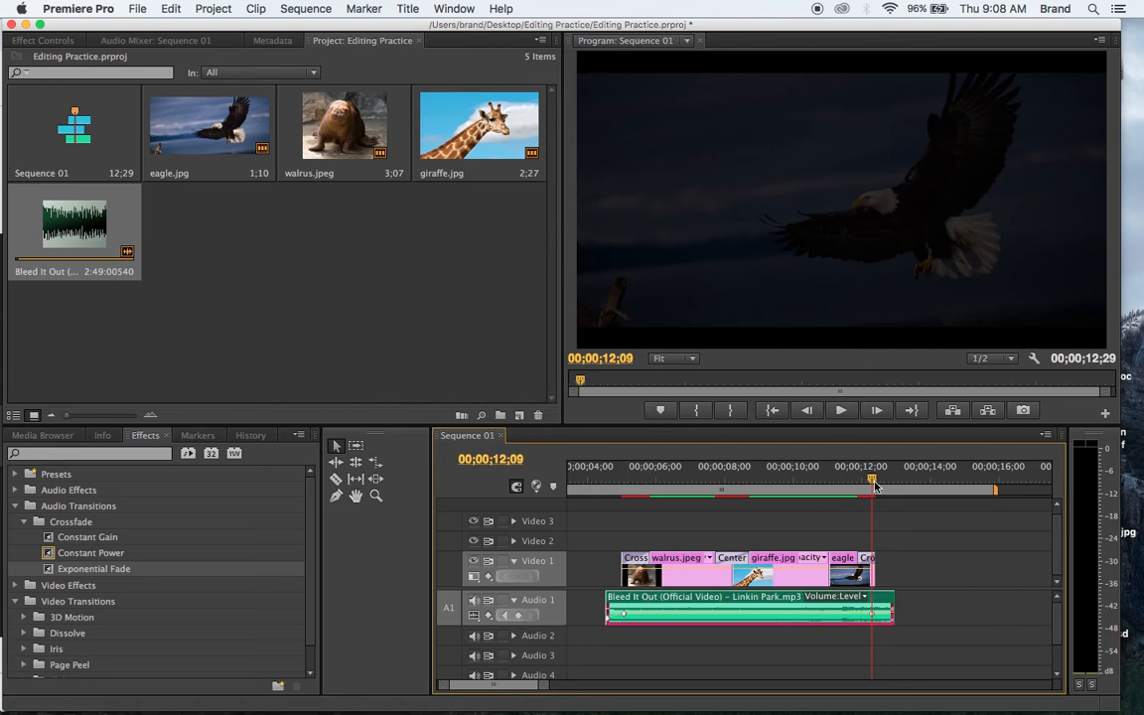
- Complete the song's fade-out with a second volume keyframe at 00;00;12;22, lowered to -oo dB
drag(875, 486, 880, 484)
key(space)
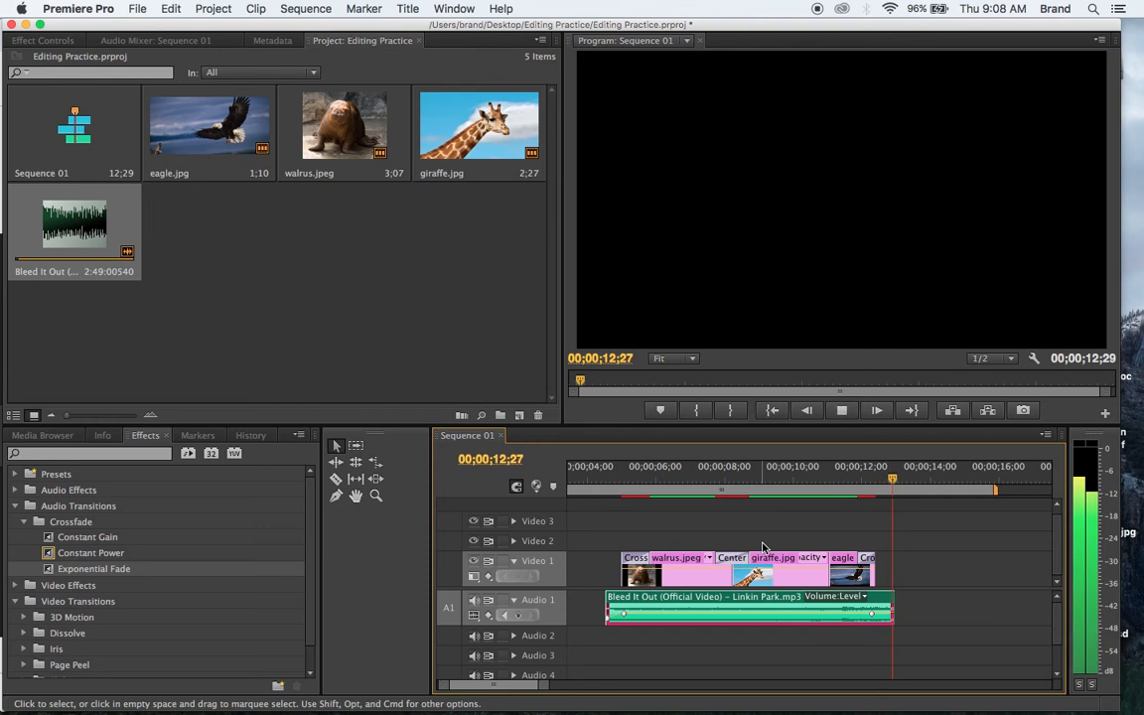
key(space)
click(1005, 480)
key(Left)
key(Left)
key(Left)
key(Left)
key(Left)
key(Left)
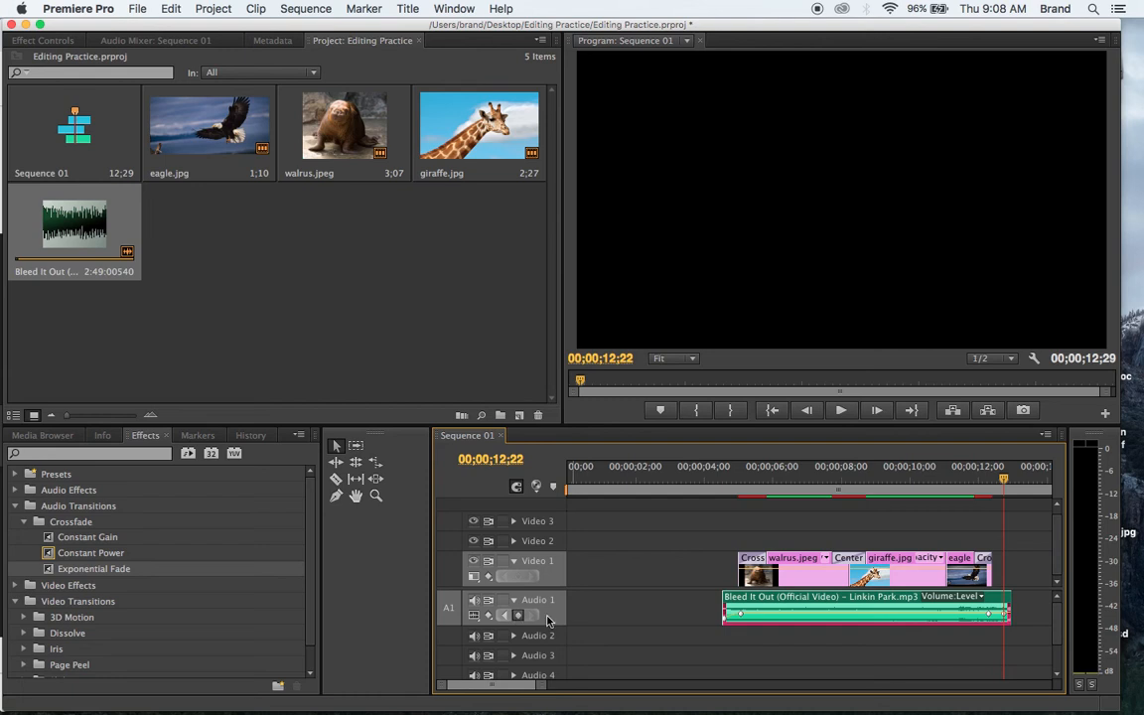
drag(1004, 613, 1004, 621)
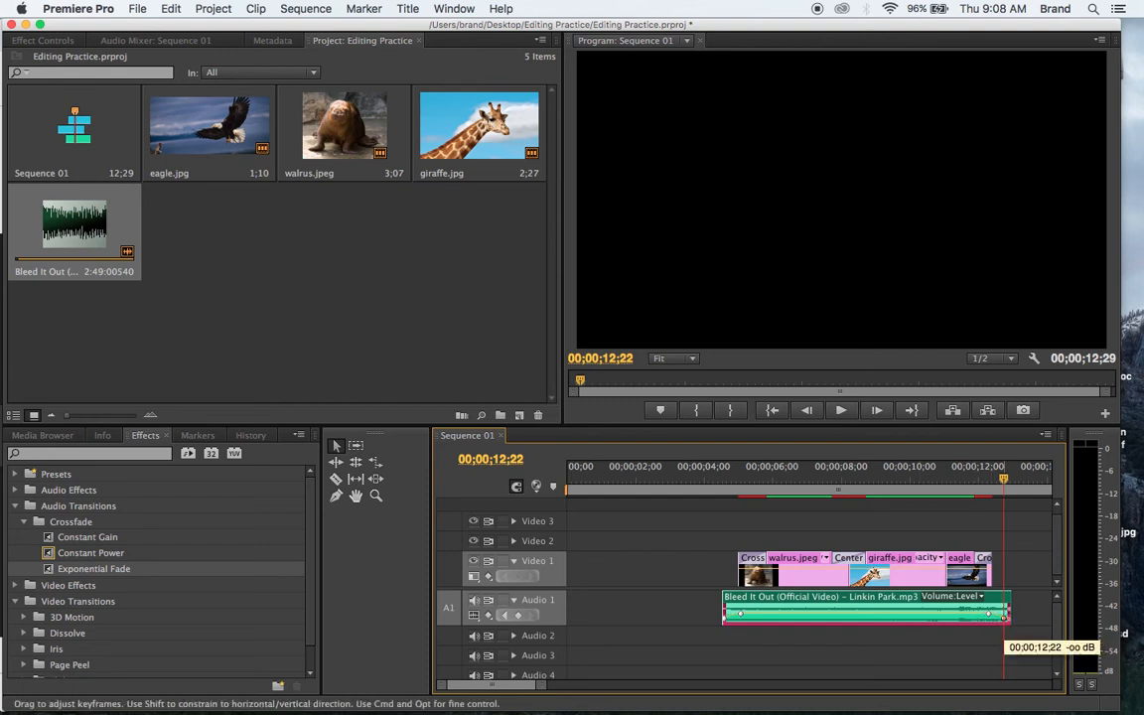
- Play back the sequence from before the walrus clip through the end to check the song's fade-out
drag(1002, 481, 716, 514)
key(space)
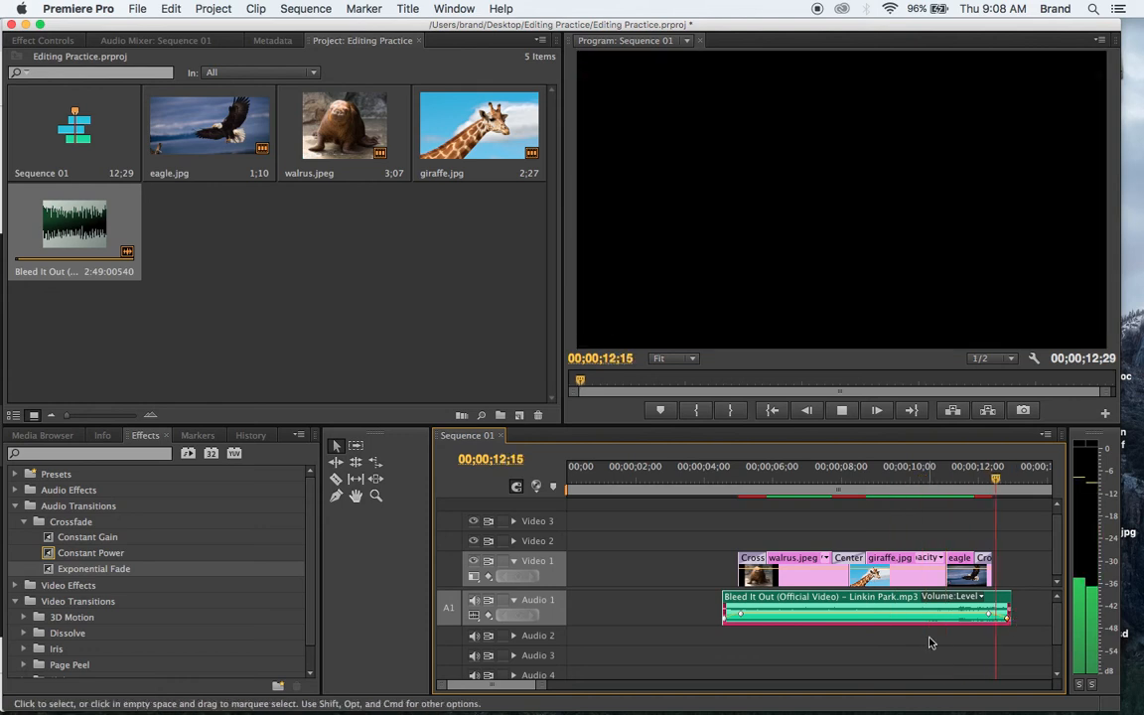
click(934, 479)
drag(934, 479, 668, 480)
key(space)
key(space)
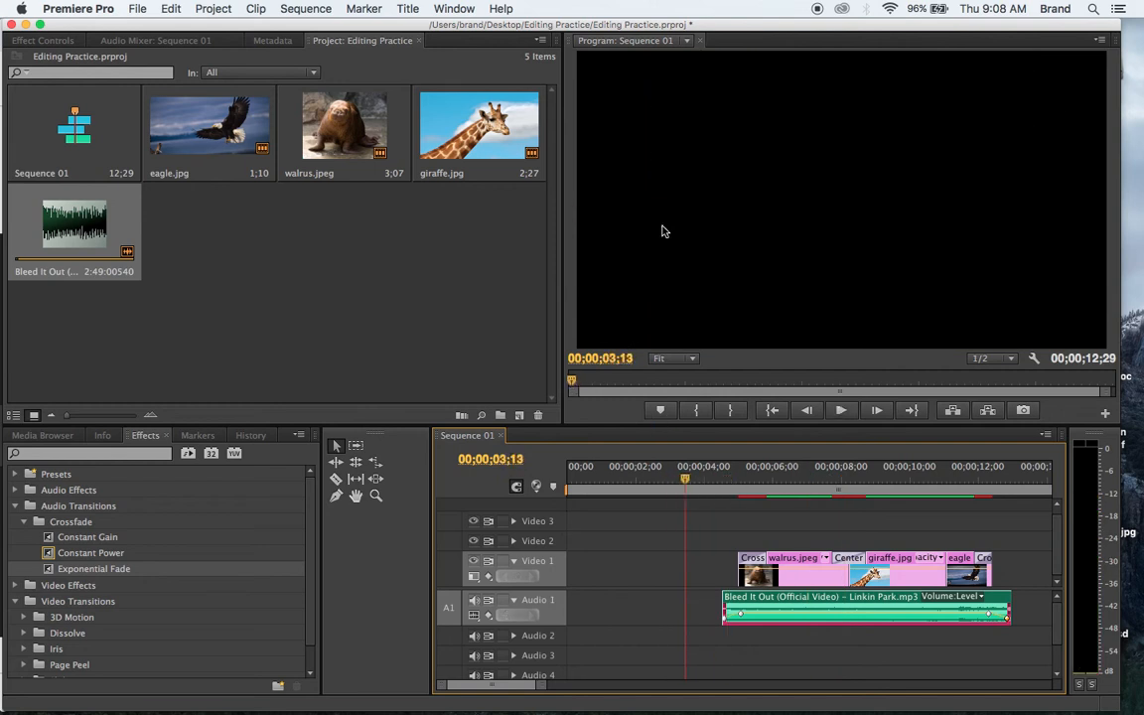
- Create a default still title with the presenter's name on the first line and "Editing Practice" on the second
click(407, 9)
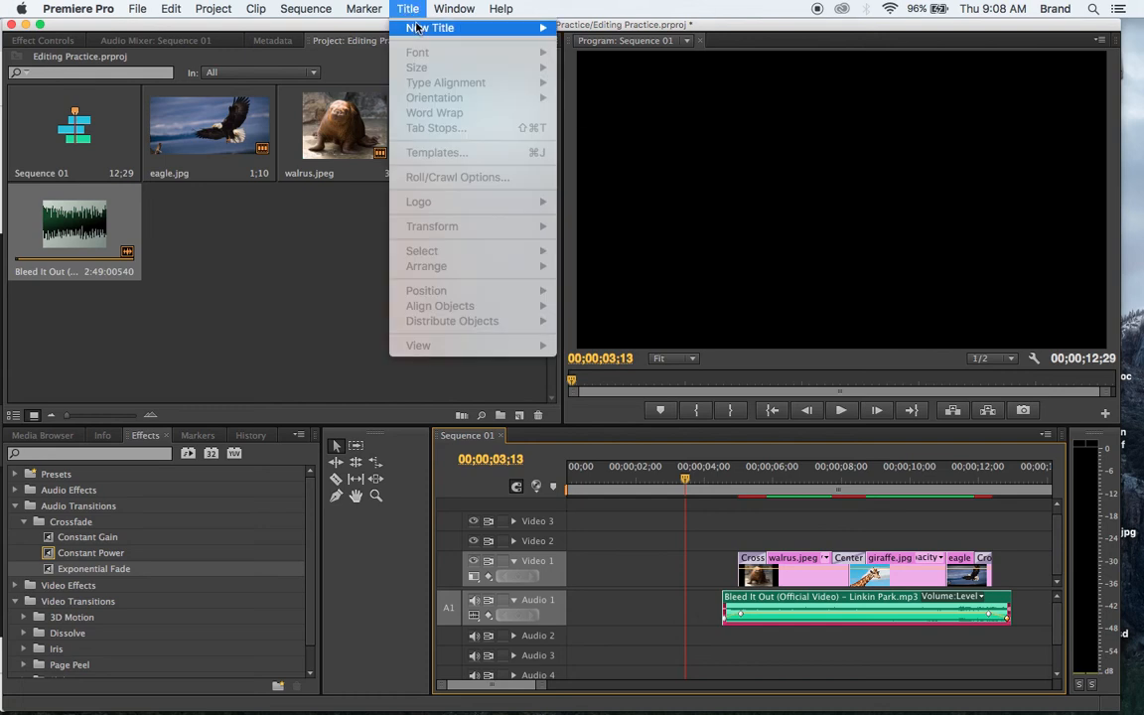
mouse_move(437, 28)
click(590, 32)
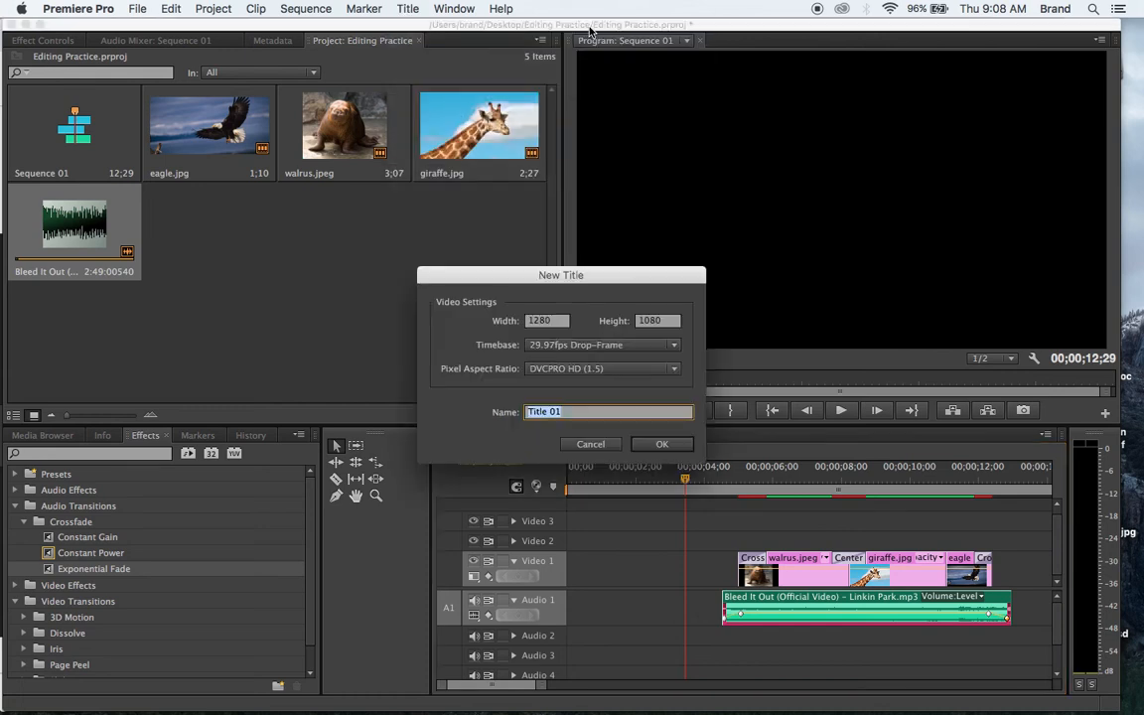
click(661, 443)
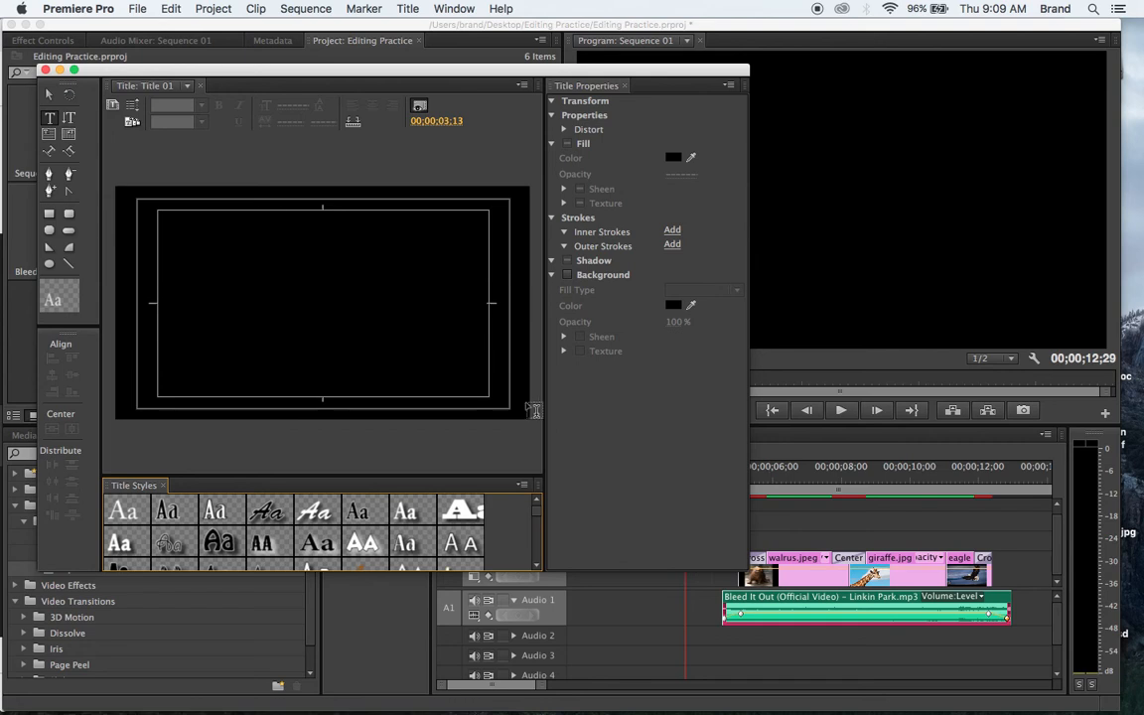
click(49, 116)
click(204, 282)
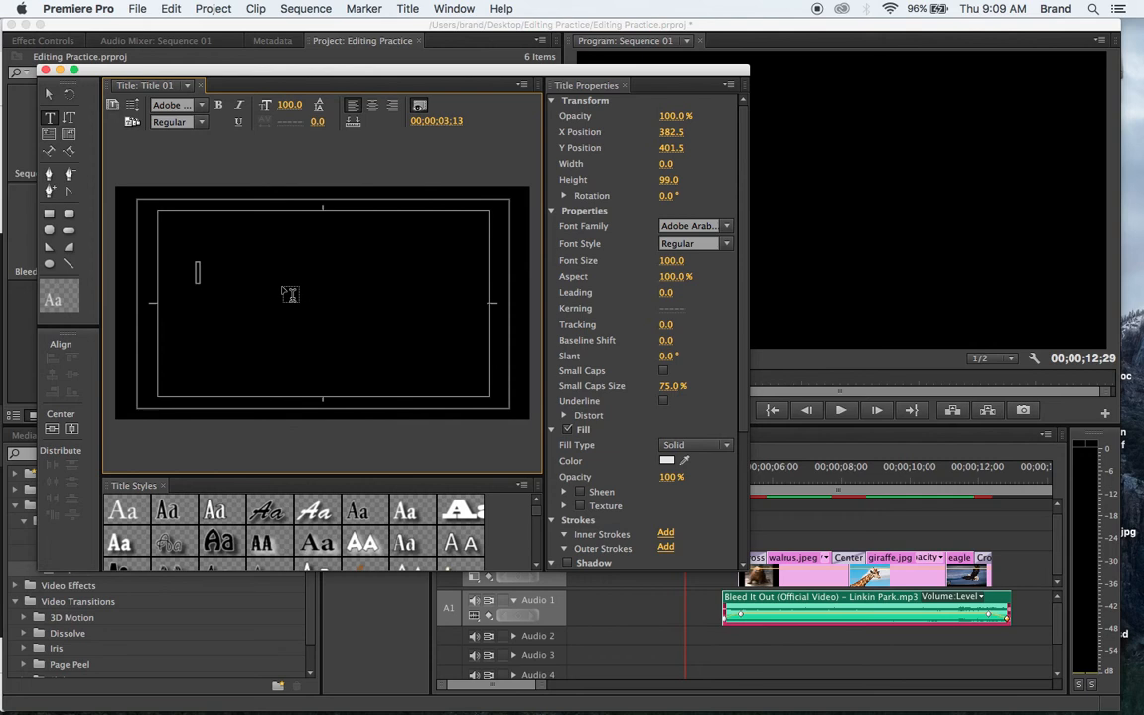
text(Mrs. B.rand)
key(Return)
text(Editing Practice)
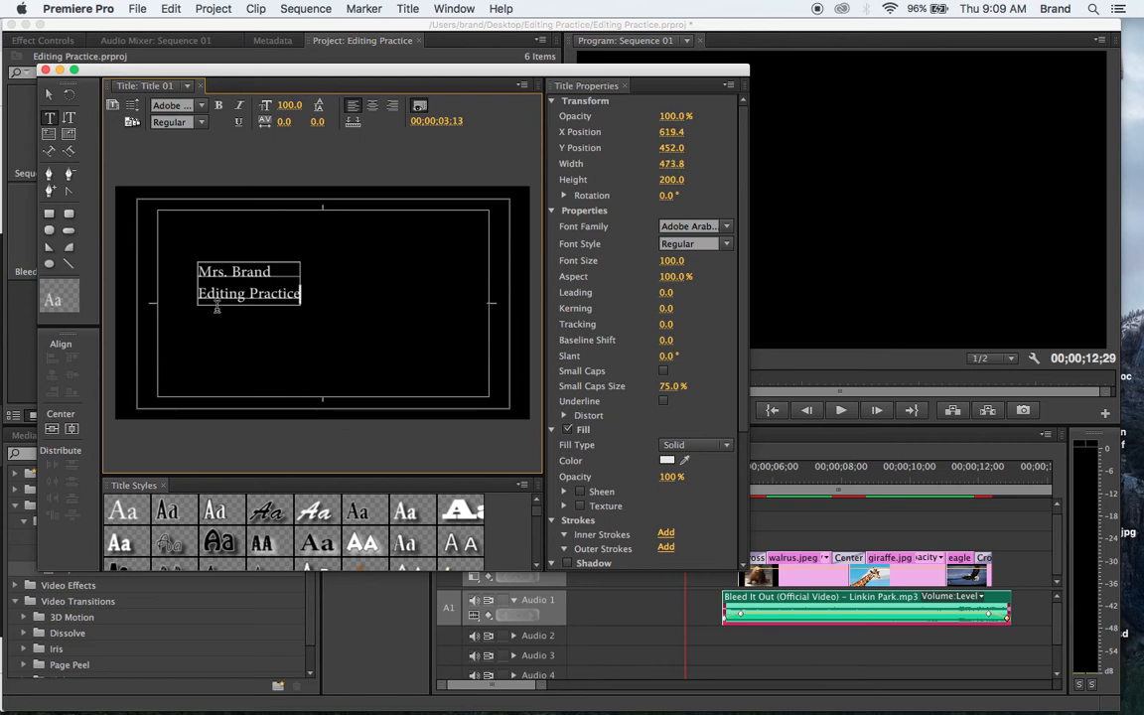
- Format the title text in the Baghdad font at size 140 with centre alignment
click(201, 106)
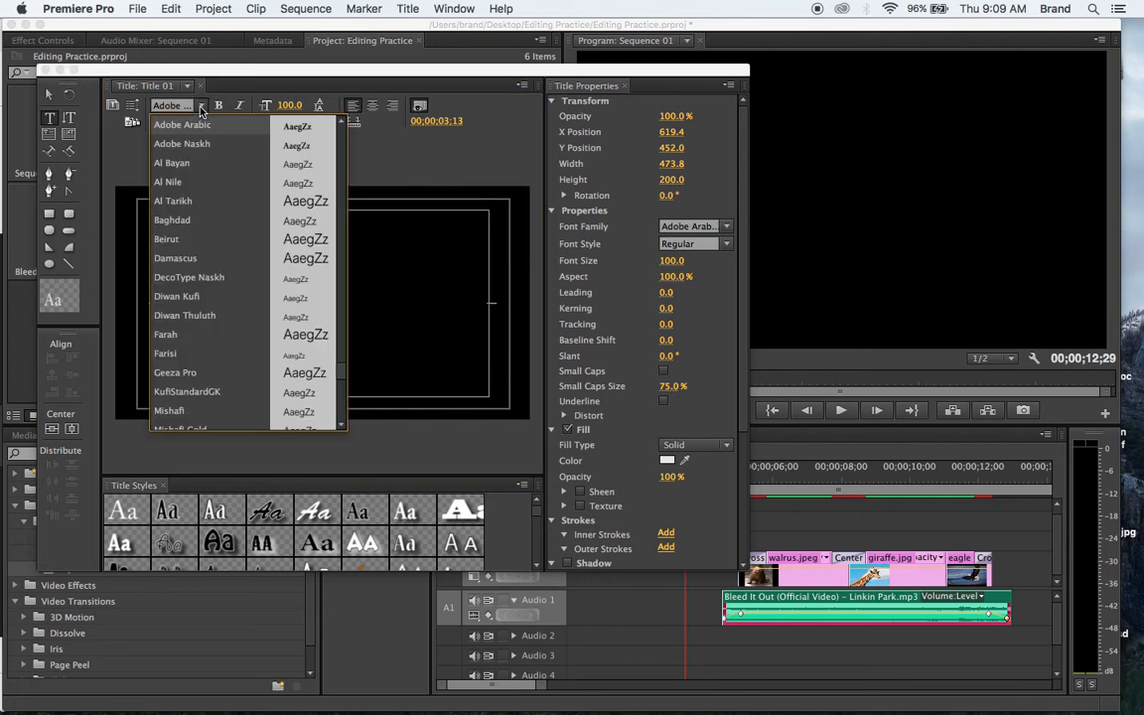
click(175, 220)
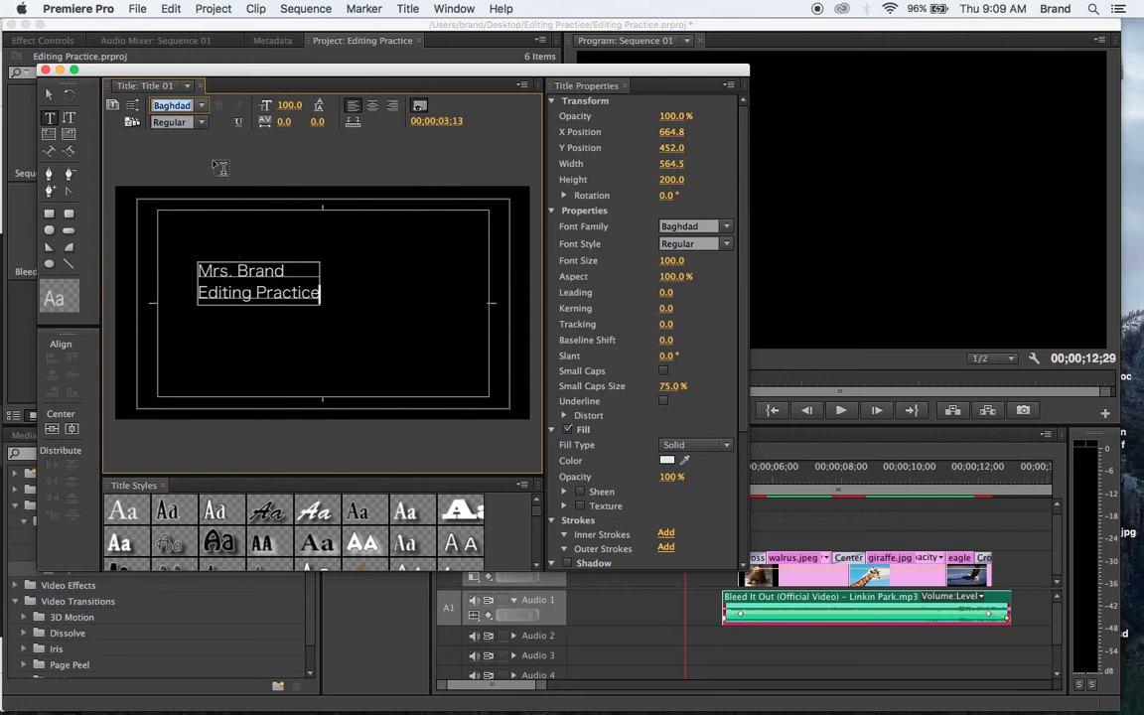
mouse_move(290, 108)
mouse_down()
mouse_move(278, 107)
mouse_move(326, 107)
mouse_move(303, 108)
mouse_up()
key(BackSpace)
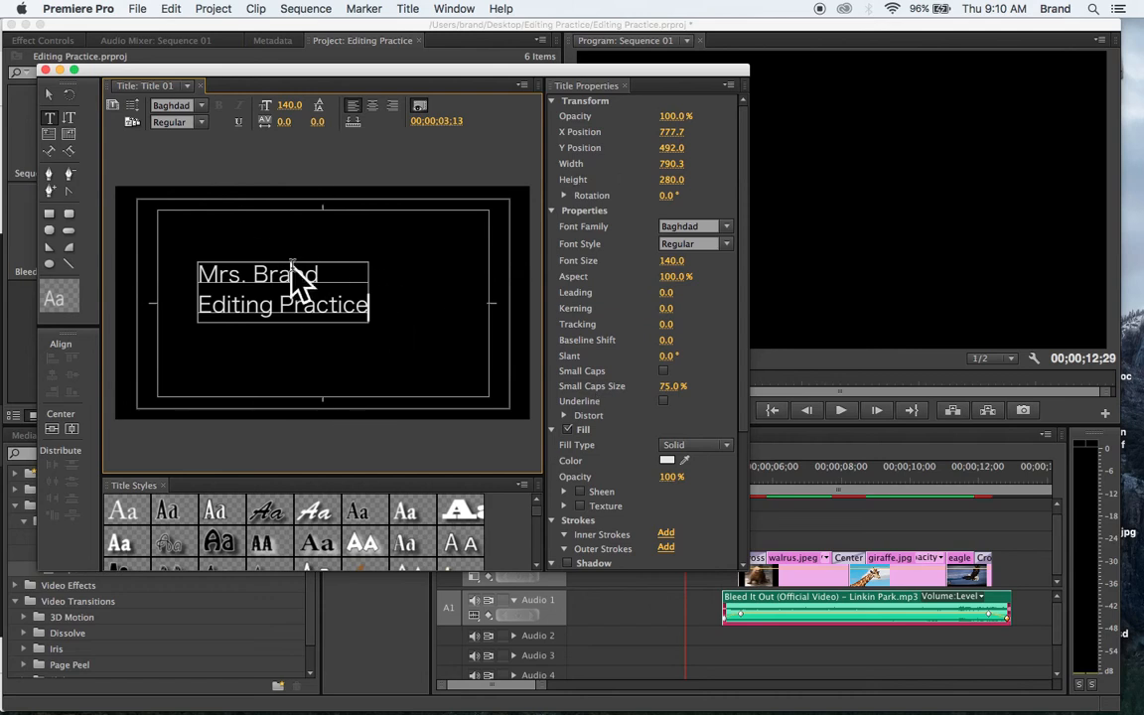
click(373, 105)
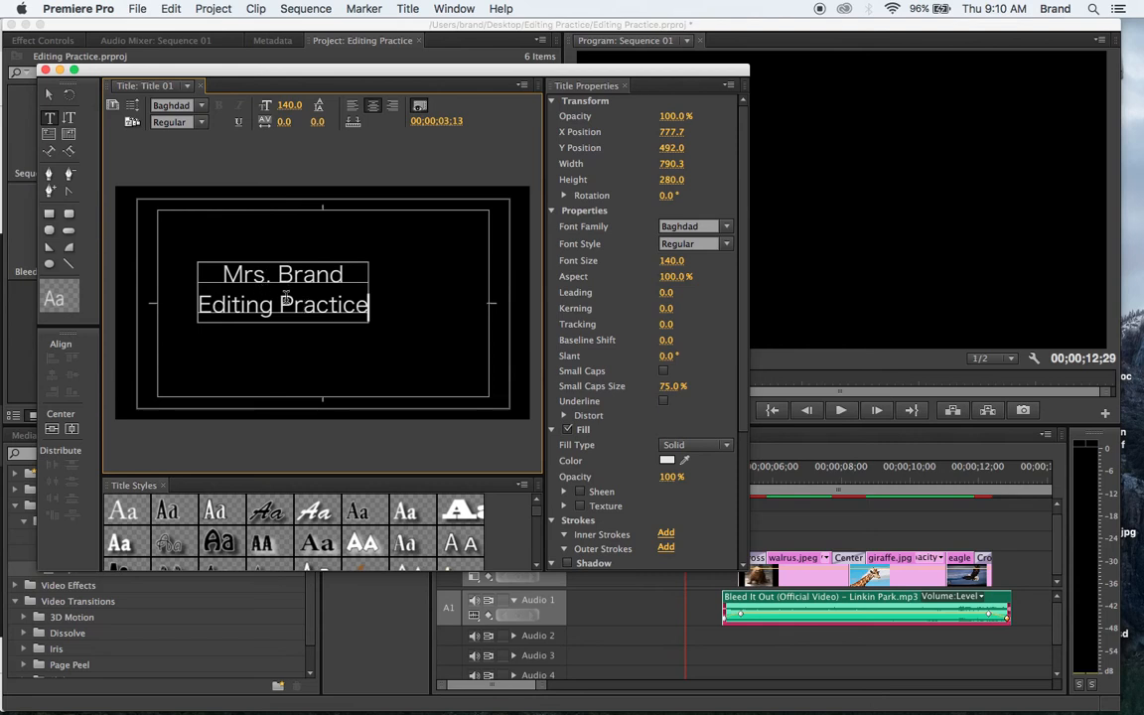
- Position the title text at the horizontal and vertical centre of the frame
click(286, 296)
right_click(287, 267)
mouse_move(338, 535)
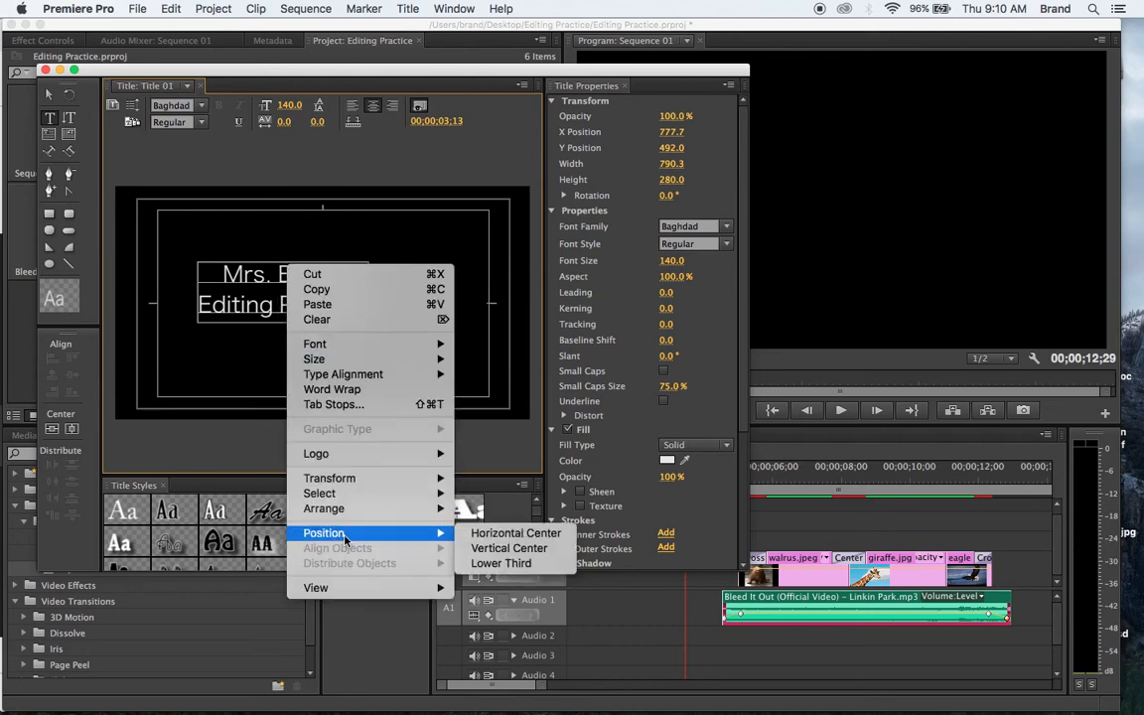
click(497, 533)
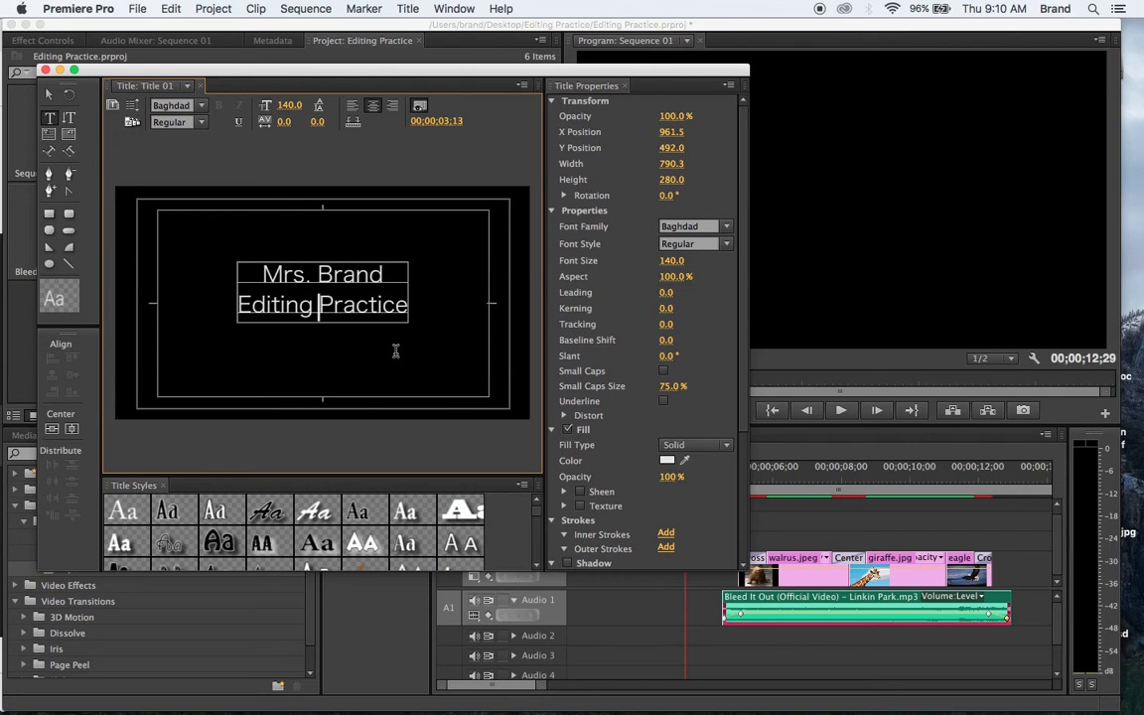
right_click(337, 256)
mouse_move(374, 521)
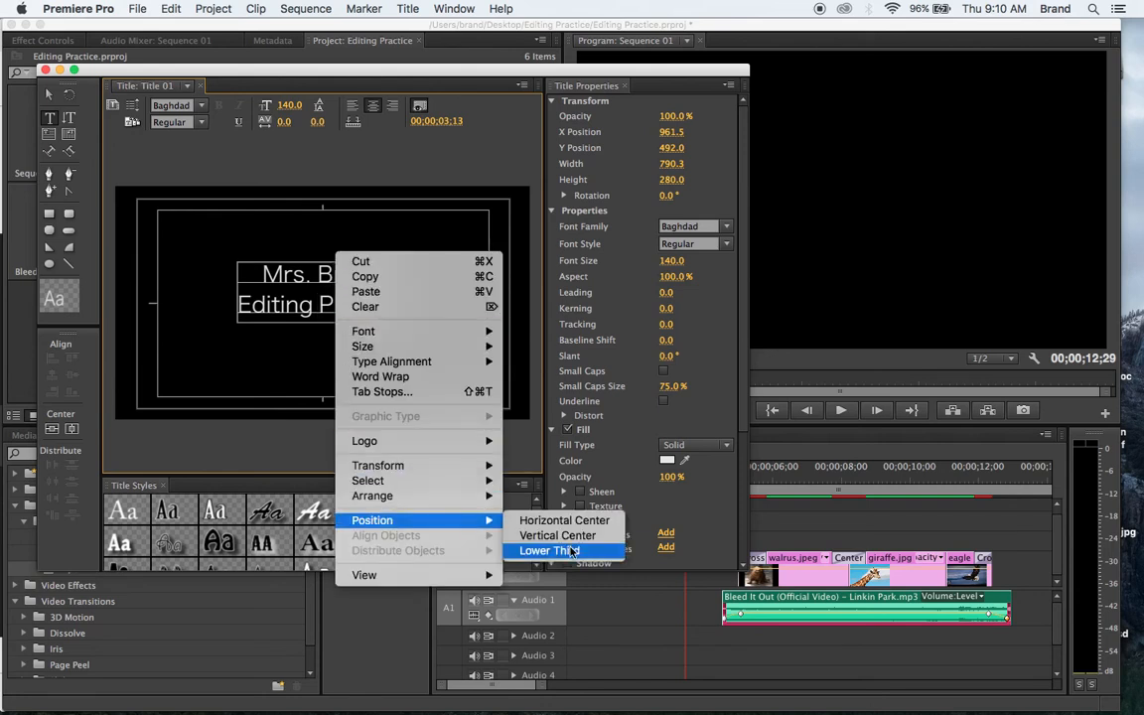
click(541, 534)
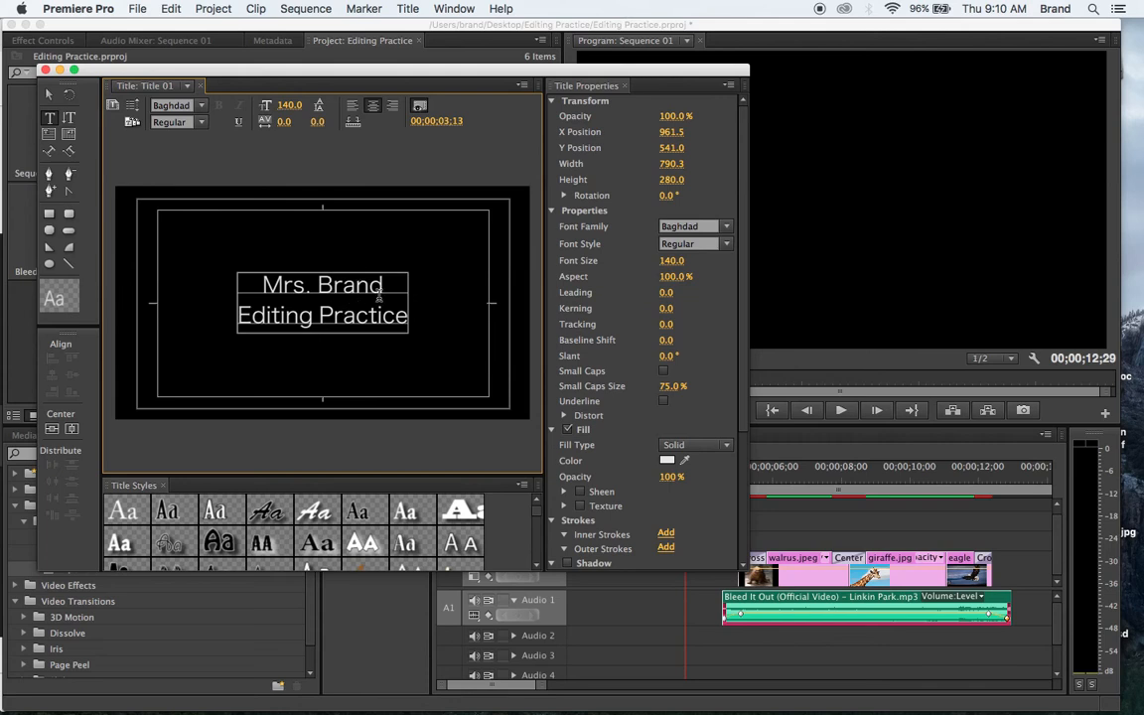
click(407, 9)
mouse_move(419, 29)
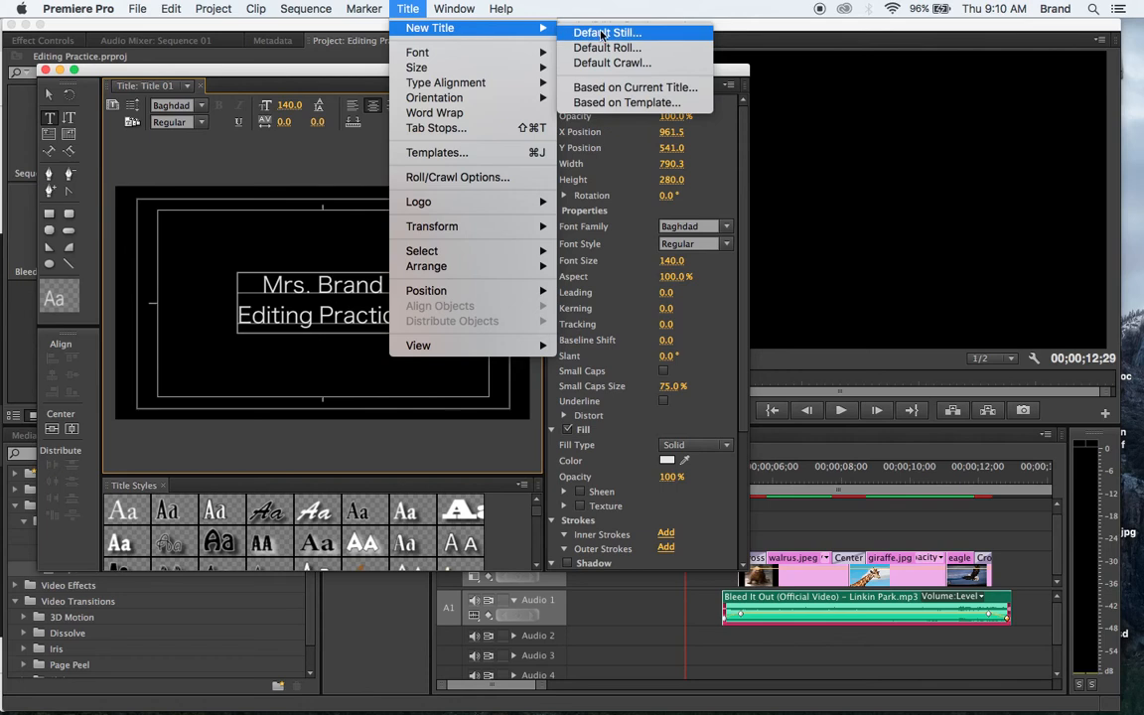
click(219, 78)
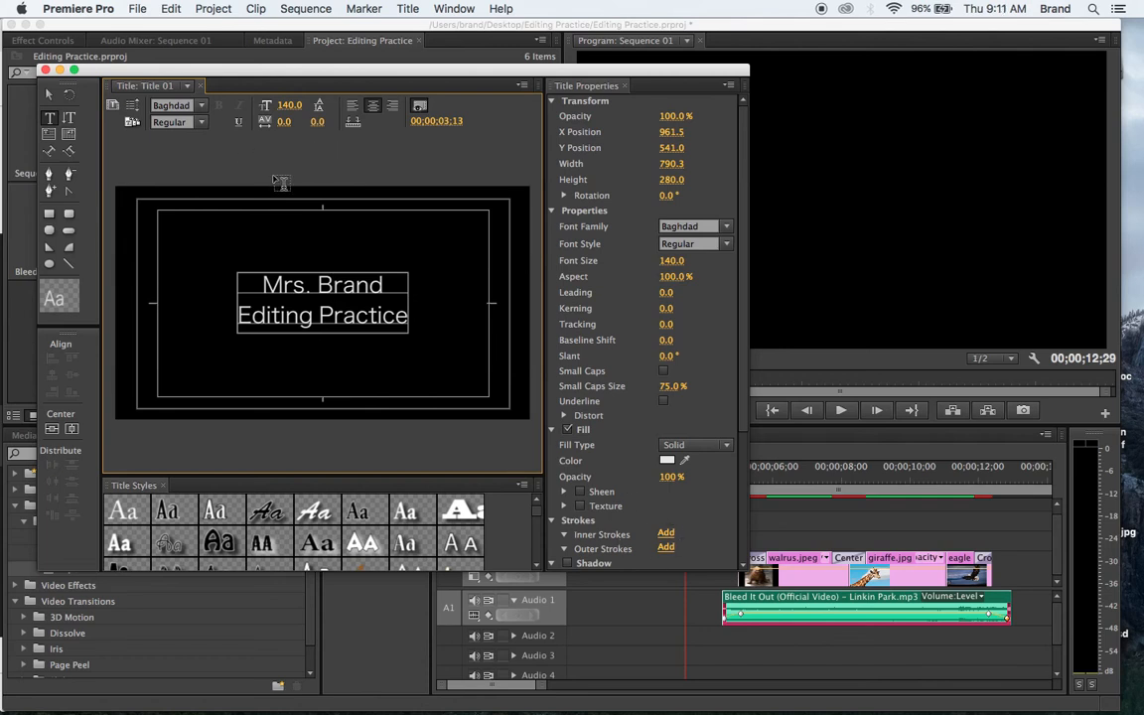
right_click(345, 309)
mouse_move(439, 544)
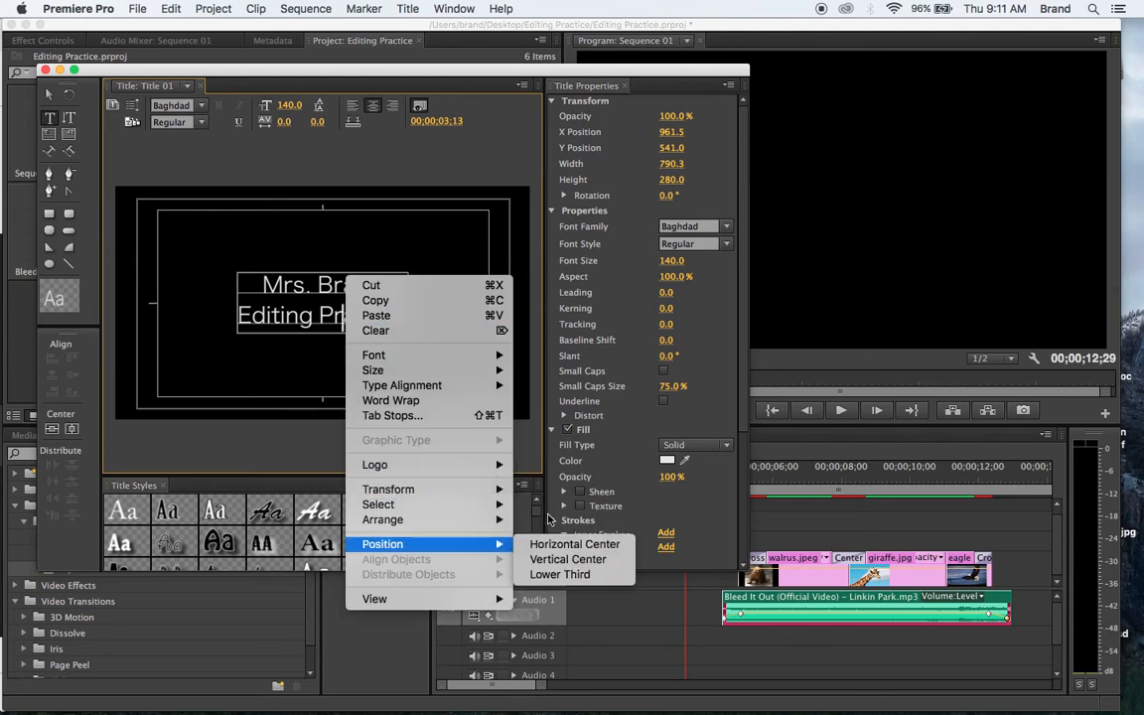
click(312, 267)
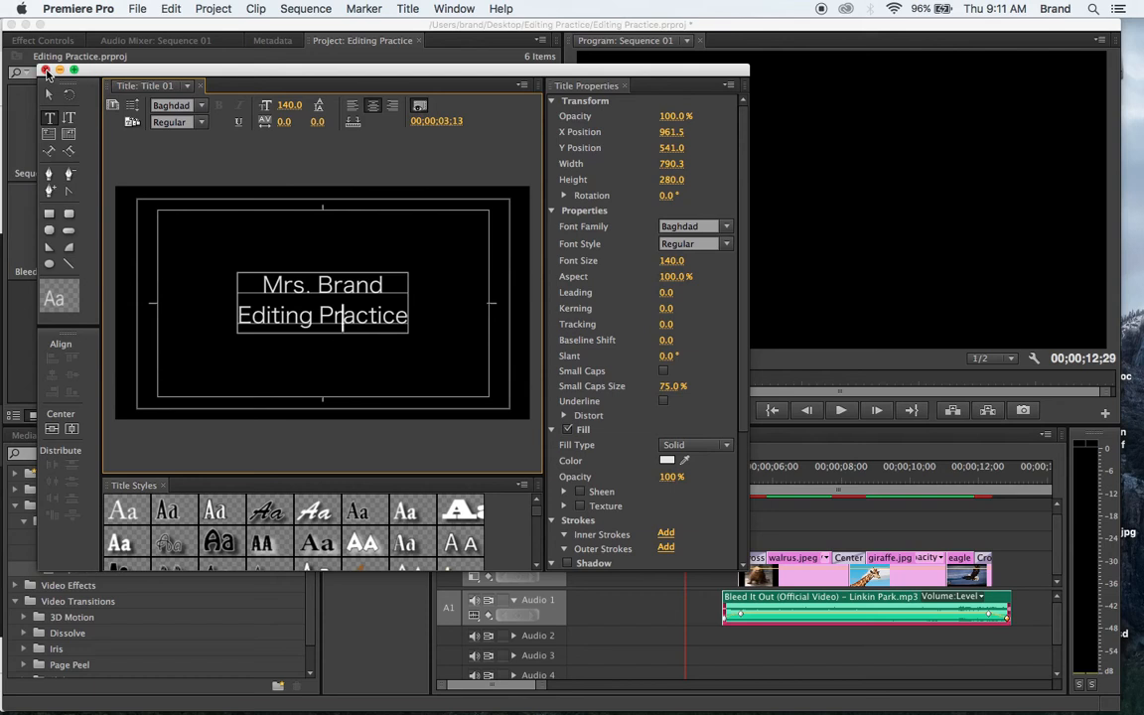
- Close the title editor, place the new title on Video 1 just before the walrus clip and preview it
click(46, 70)
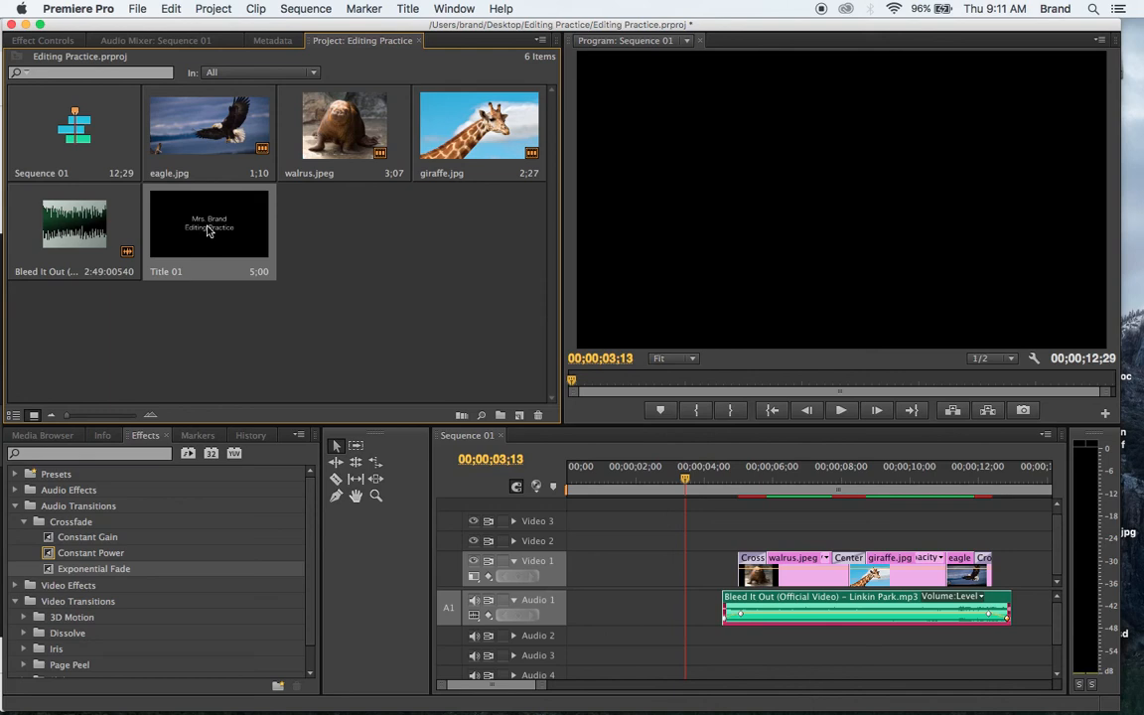
drag(205, 226, 700, 566)
click(706, 483)
mouse_move(709, 484)
mouse_down()
mouse_move(723, 486)
mouse_move(709, 485)
mouse_up()
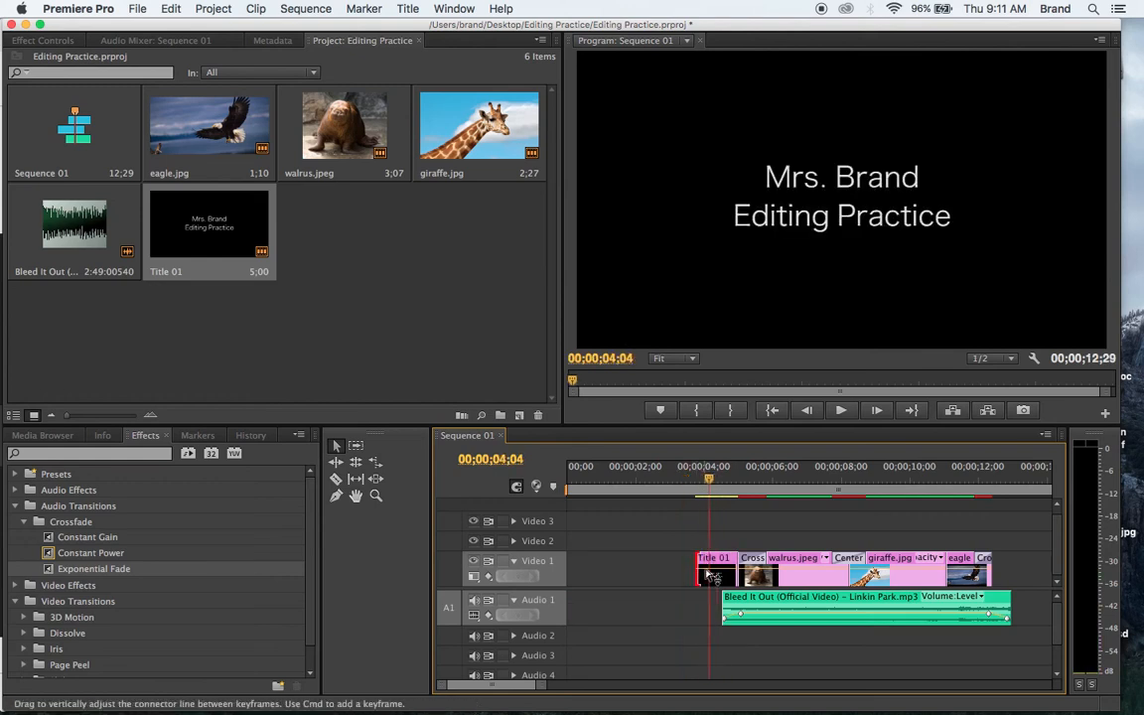
- Move the title on Video 1 to directly after the eagle clip and remove the eagle clip's closing transition
drag(711, 580, 988, 561)
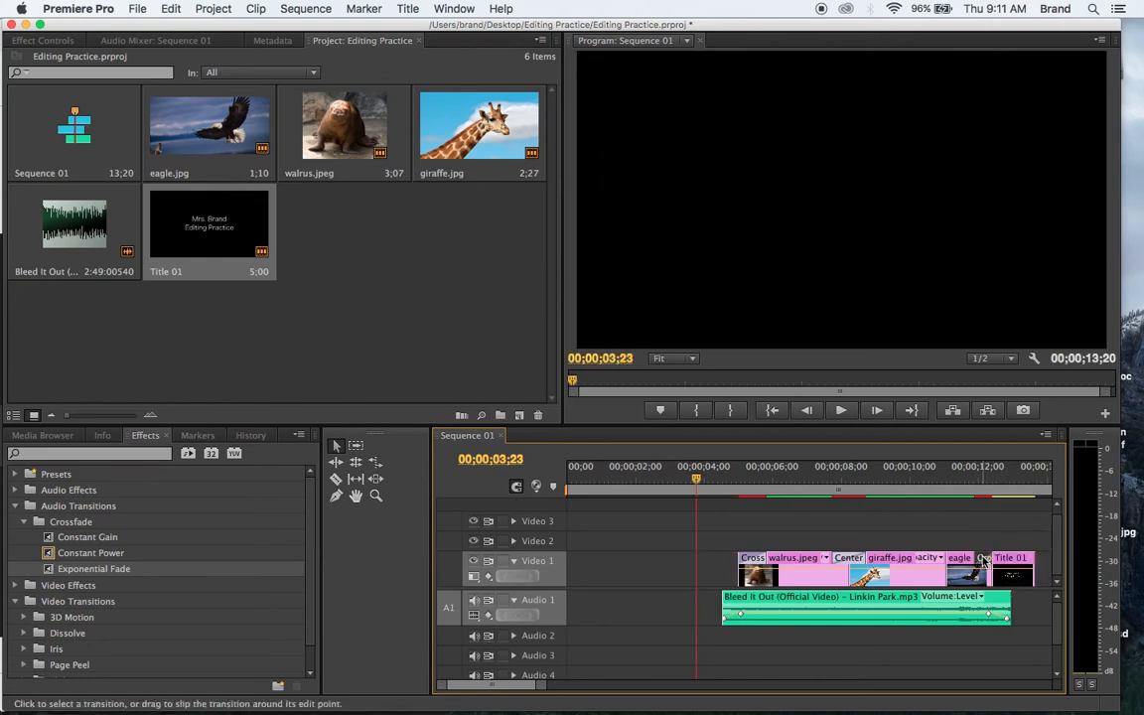
click(996, 476)
drag(996, 477, 962, 552)
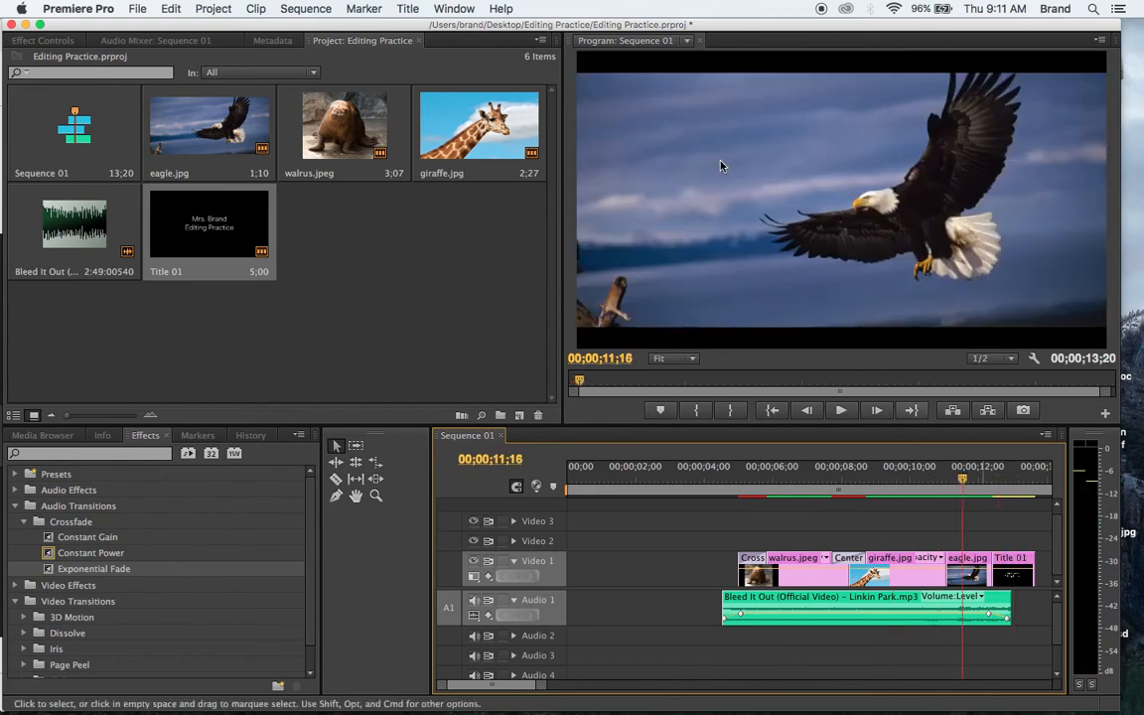
- Create a default still title over the eagle frame at 00;00;11;15 and add the text "EAGLE" in the picture's upper-left area
drag(966, 482, 964, 484)
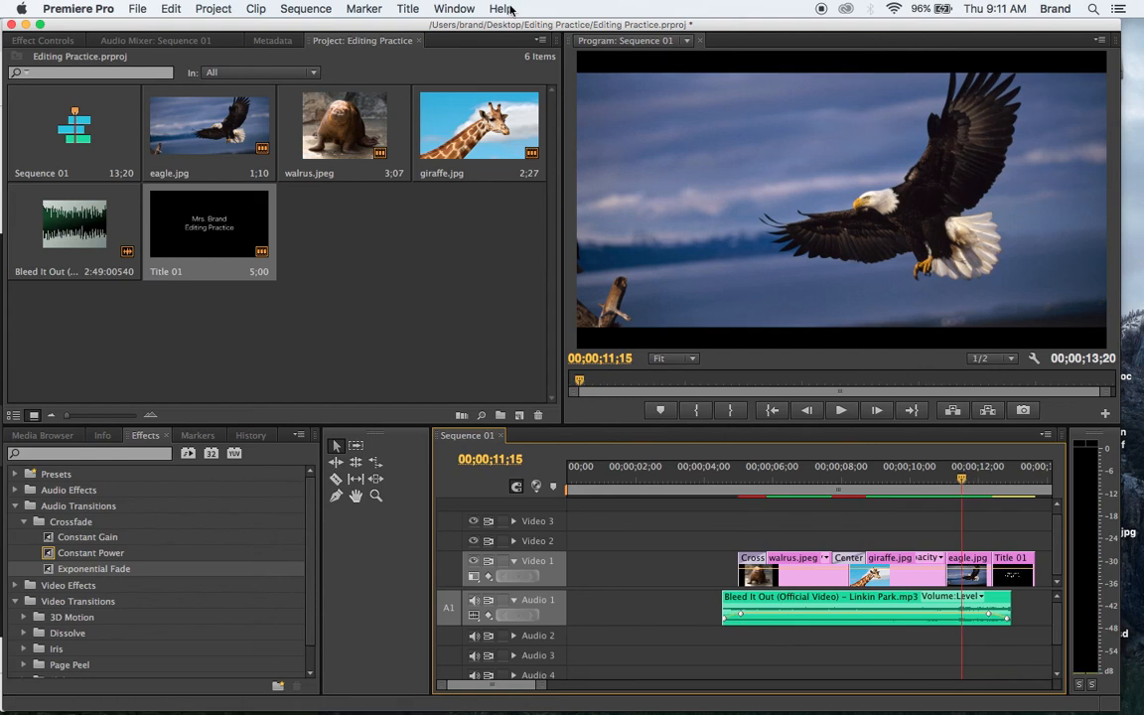
click(408, 9)
mouse_move(447, 27)
click(610, 34)
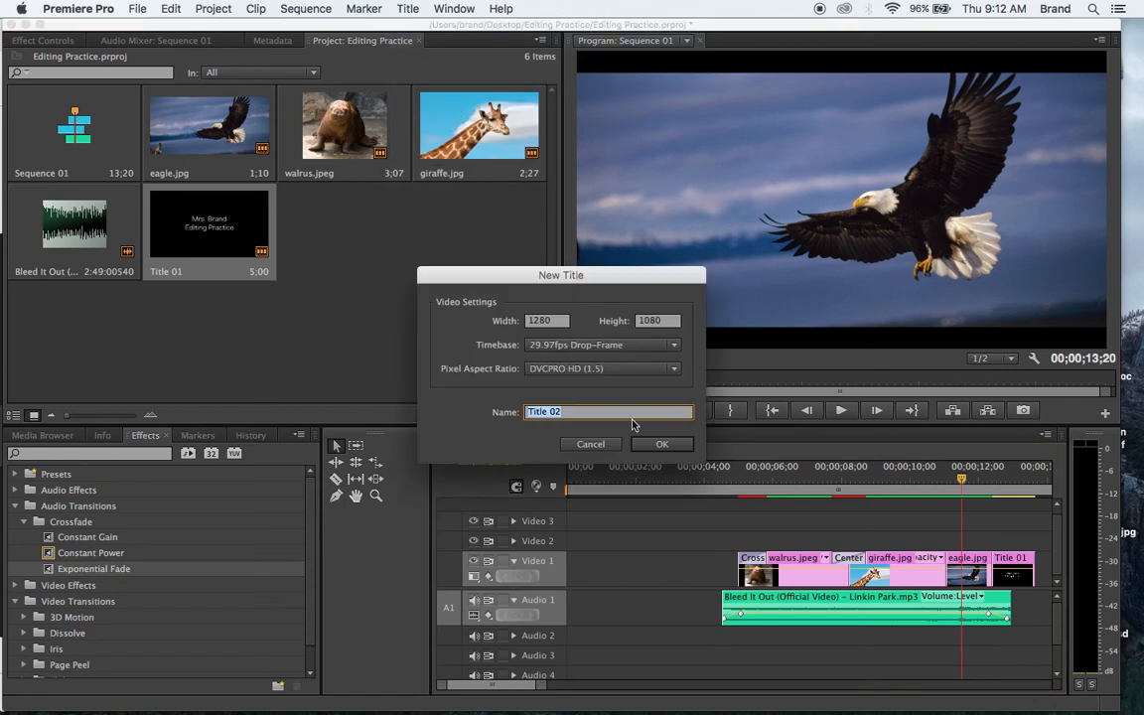
click(646, 445)
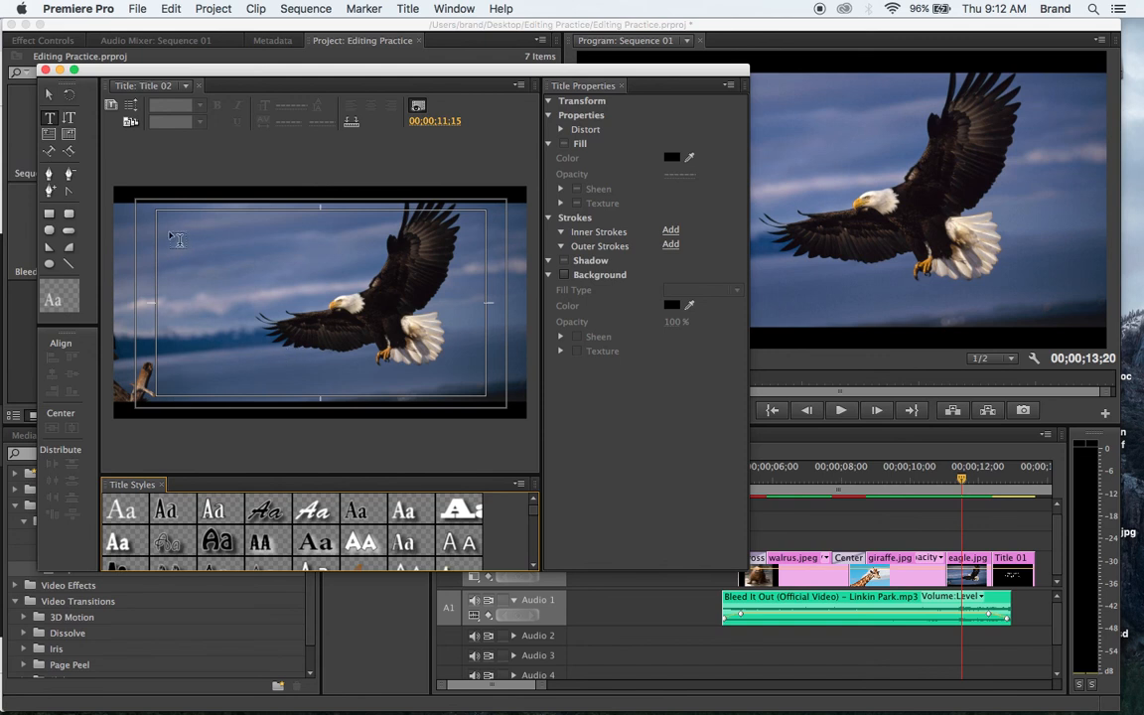
click(177, 234)
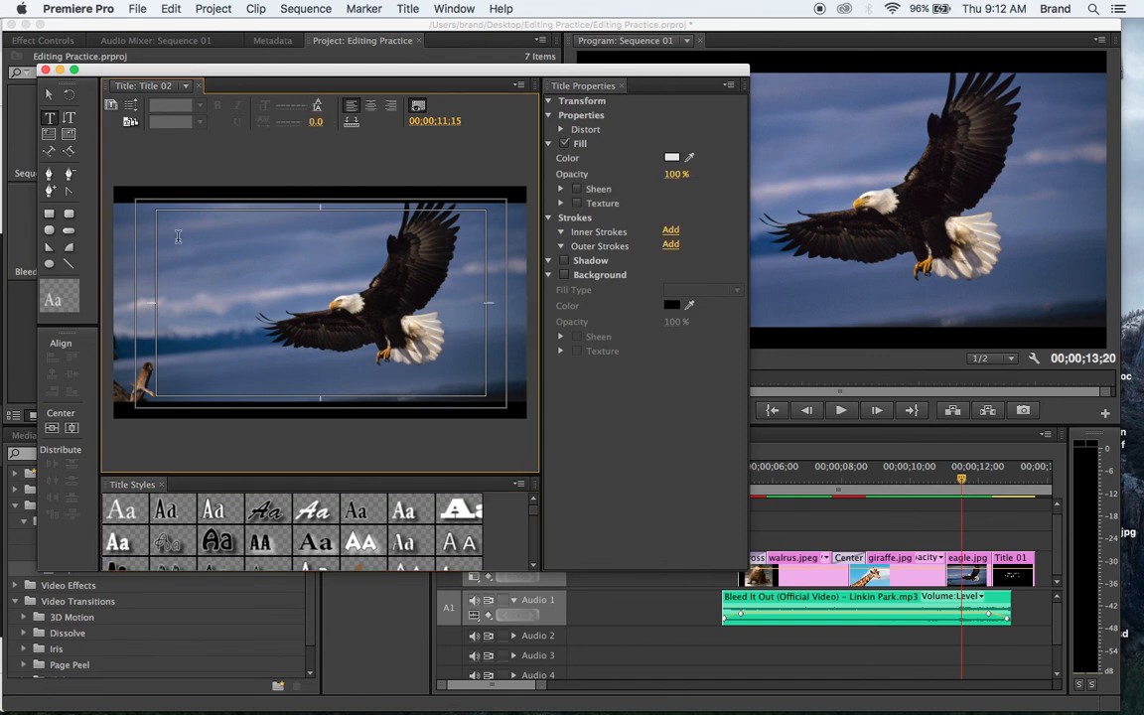
text(EAGLE)
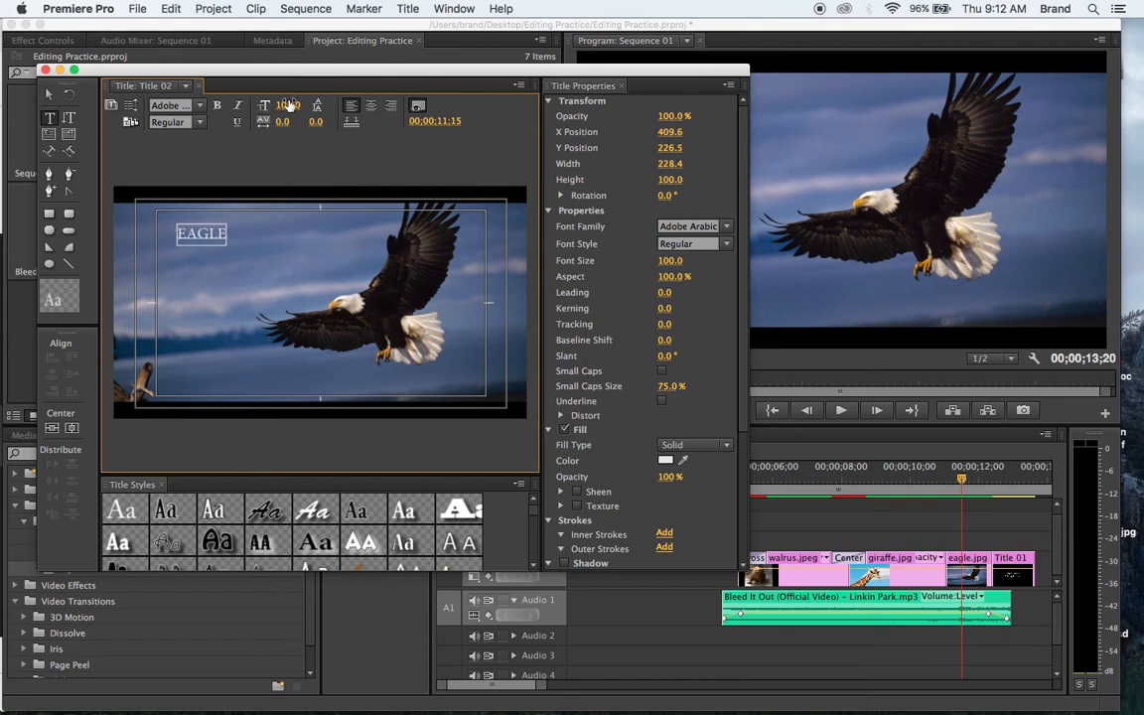
- Set the EAGLE title's font size to 133 and place the title on Video 2, starting at the beginning of the eagle clip
mouse_move(287, 104)
mouse_down()
mouse_move(303, 104)
mouse_move(291, 105)
mouse_up()
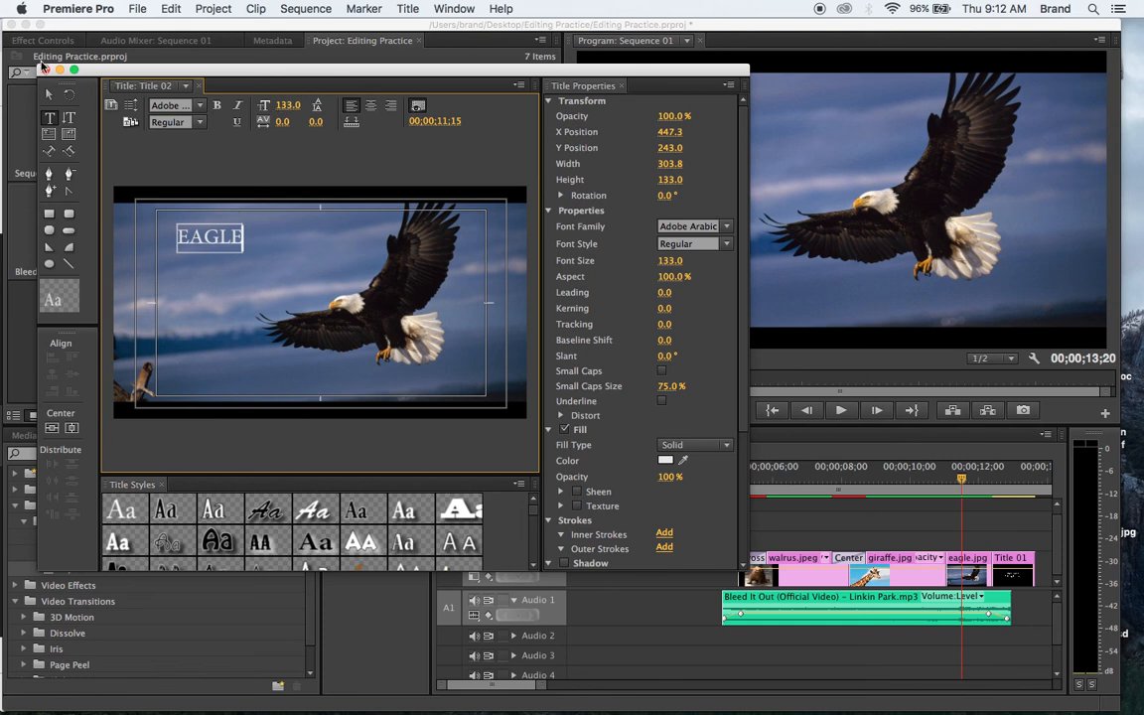
click(46, 70)
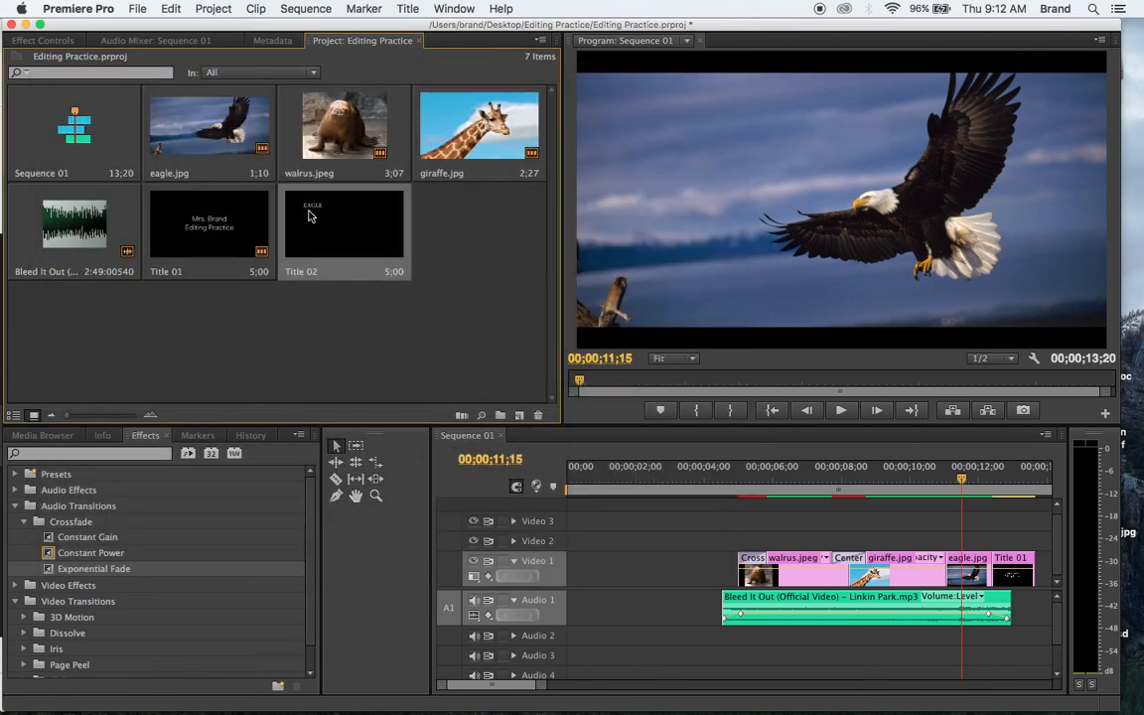
drag(308, 217, 950, 543)
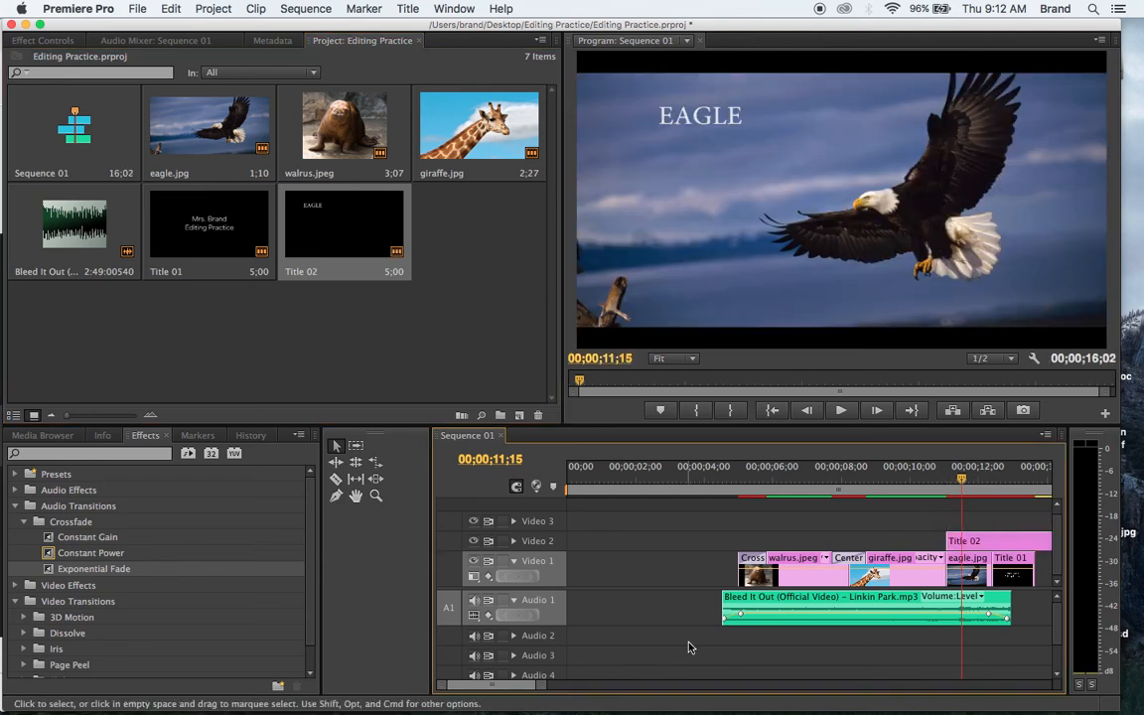
- Trim the end of the EAGLE title on Video 2 to match the eagle clip's end and preview it from the giraffe clip onward
scroll(511, 688, right, 5)
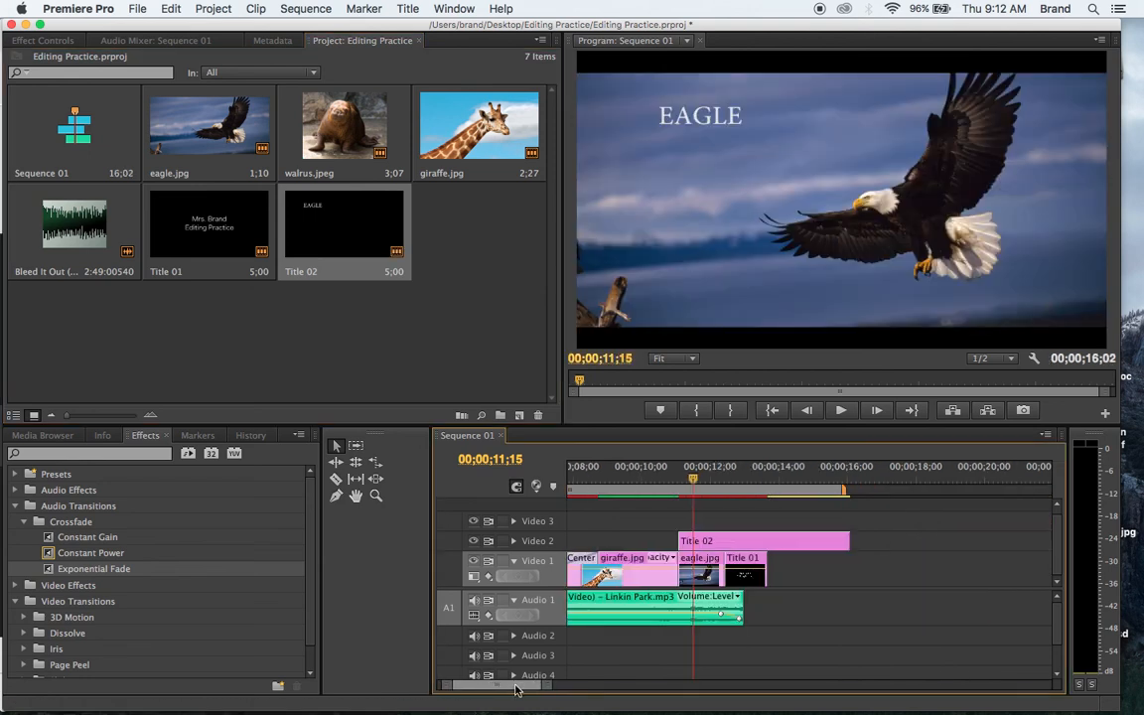
drag(847, 540, 719, 540)
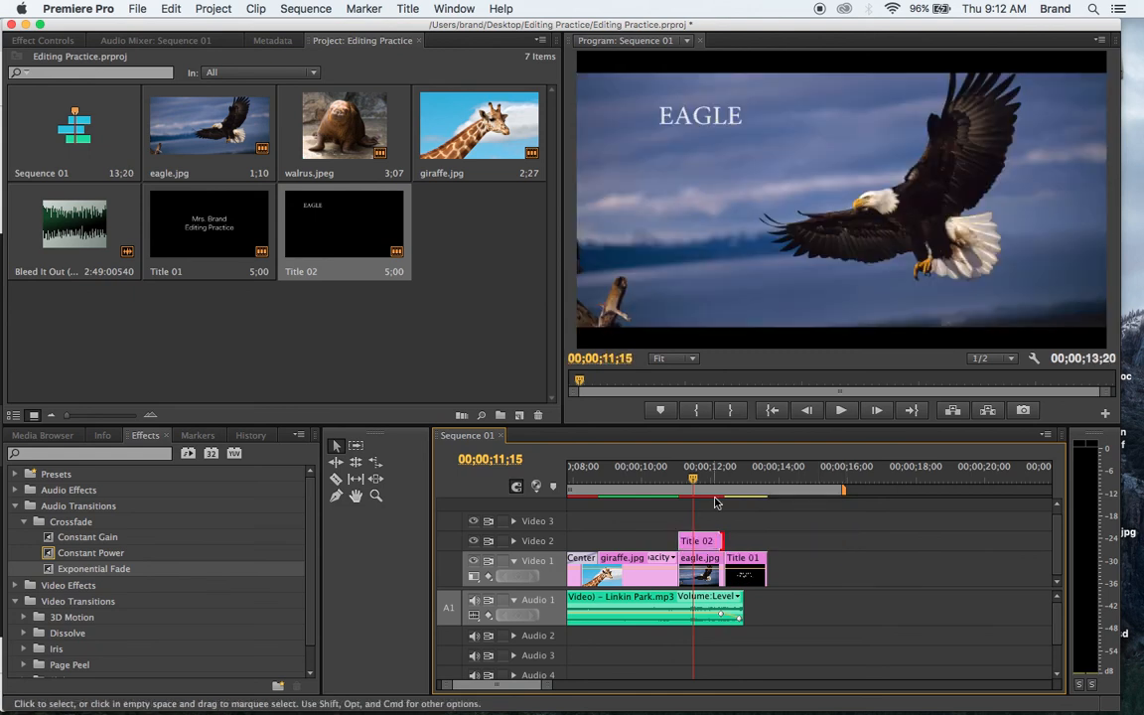
drag(693, 485, 672, 487)
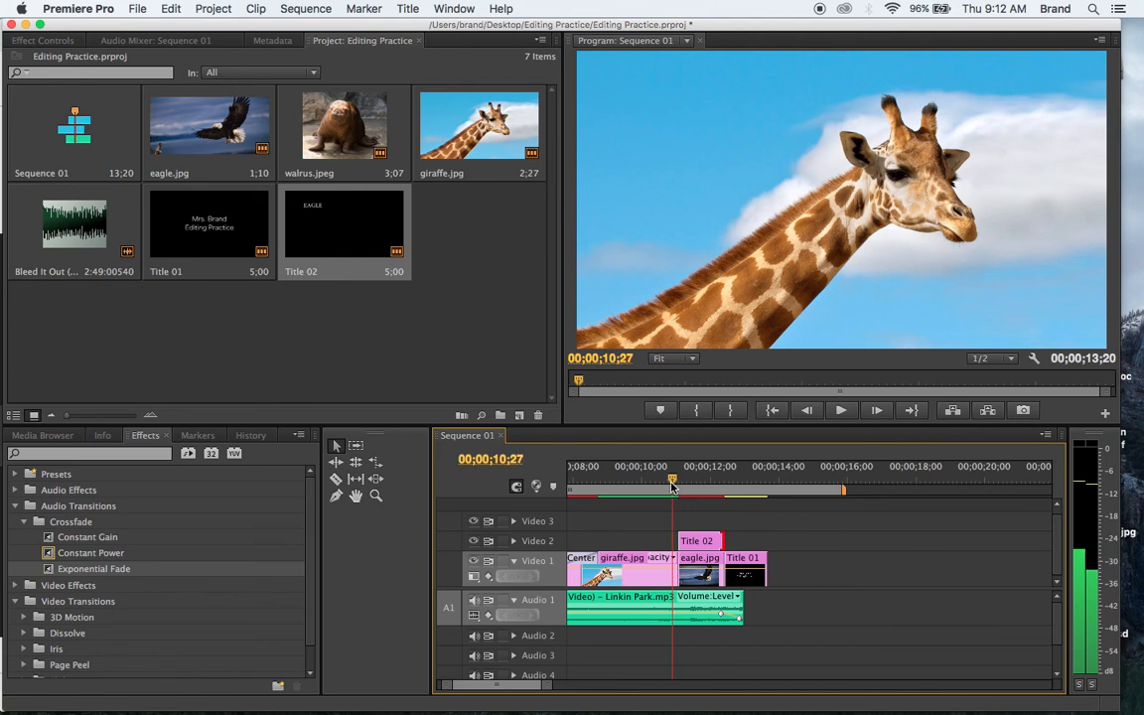
key(space)
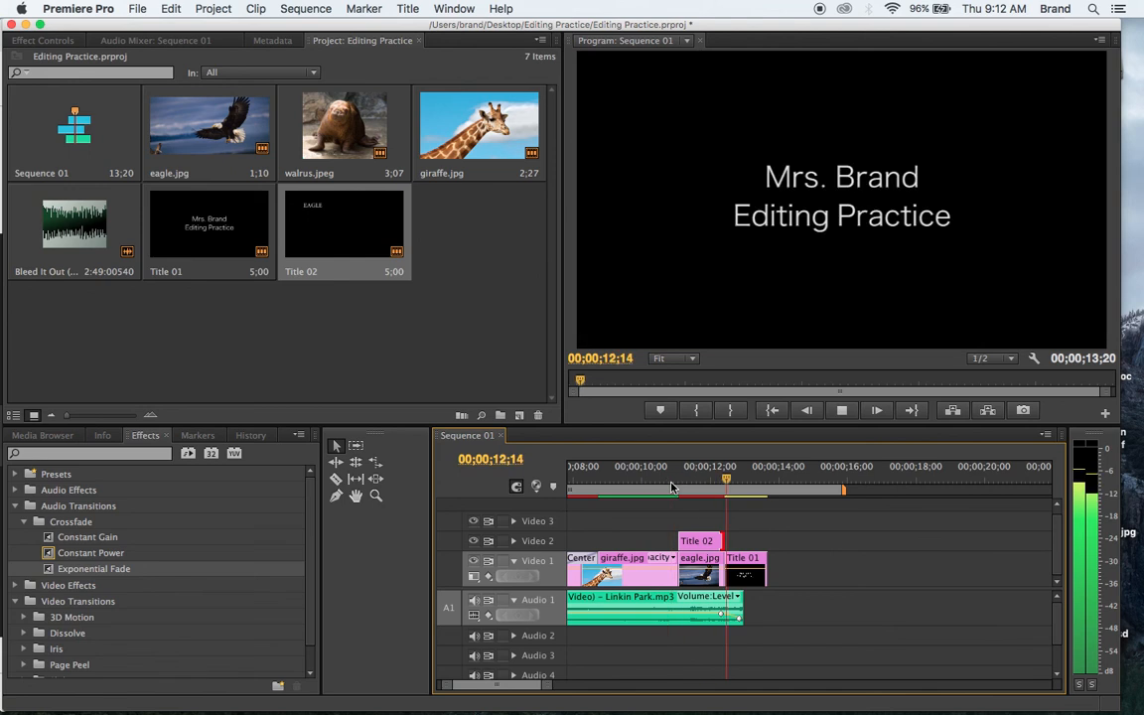
key(space)
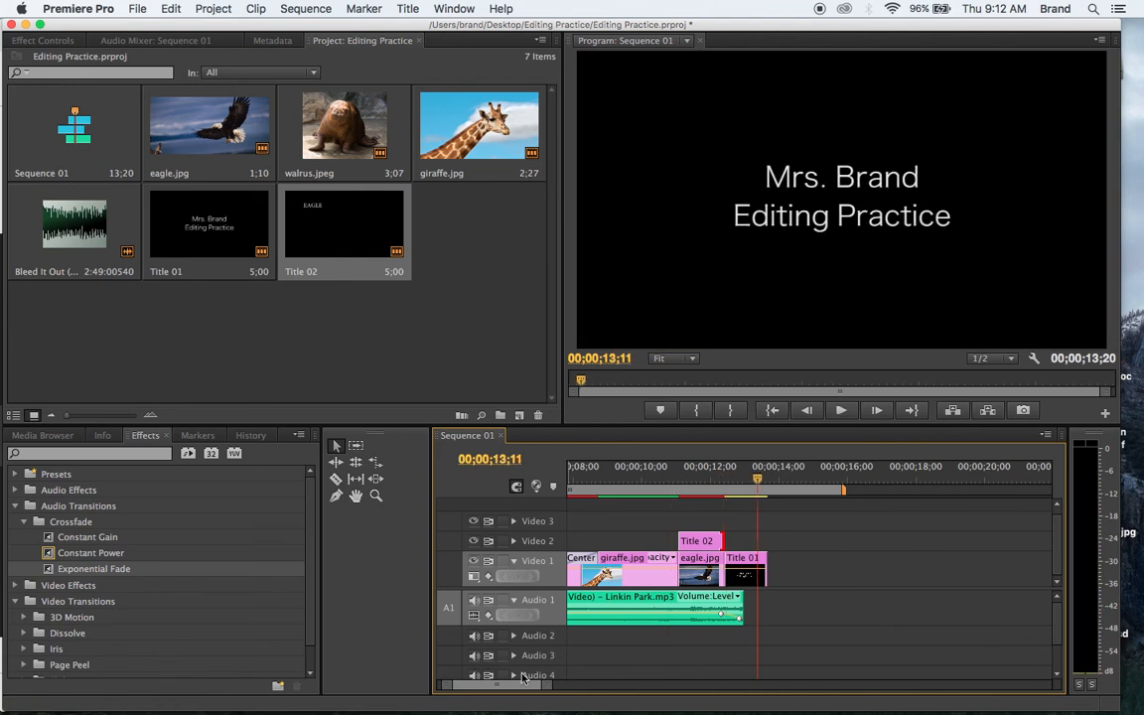
drag(544, 688, 623, 686)
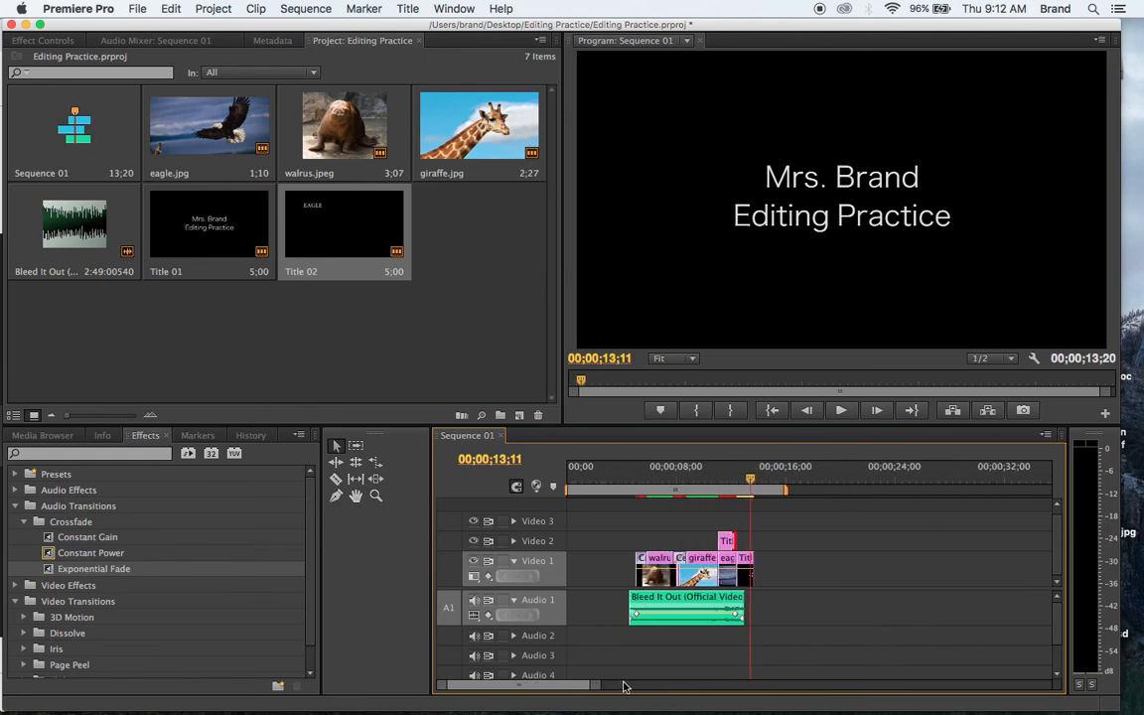